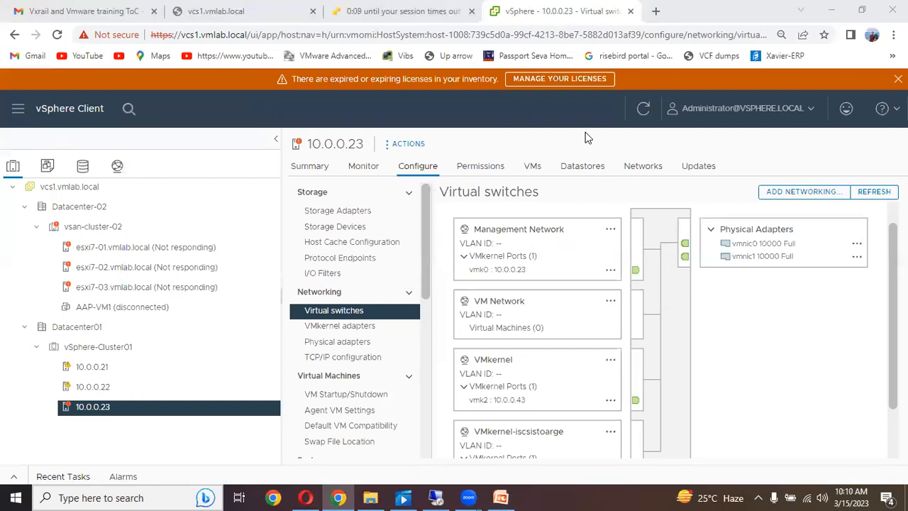
Step: Review the VMkernel adapters and virtual switches of host 10.0.0.21 in vSphere-Cluster01
click(585, 131)
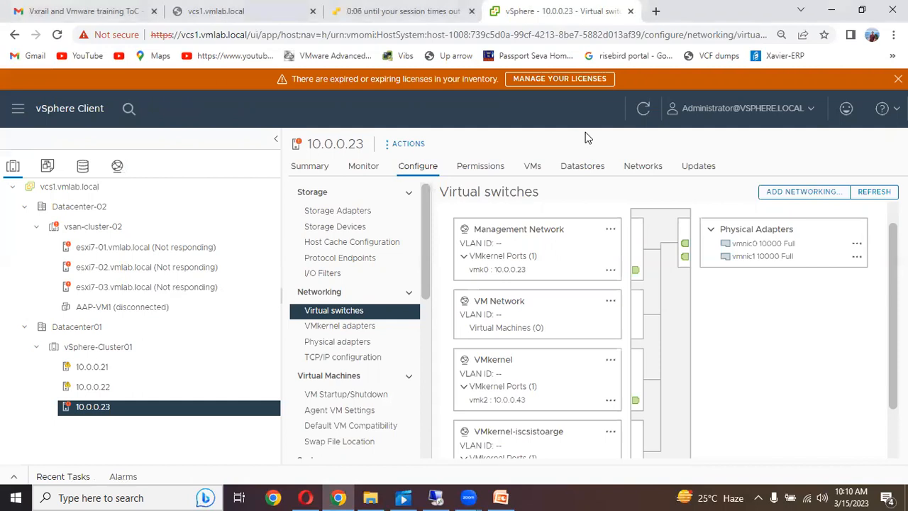
click(135, 374)
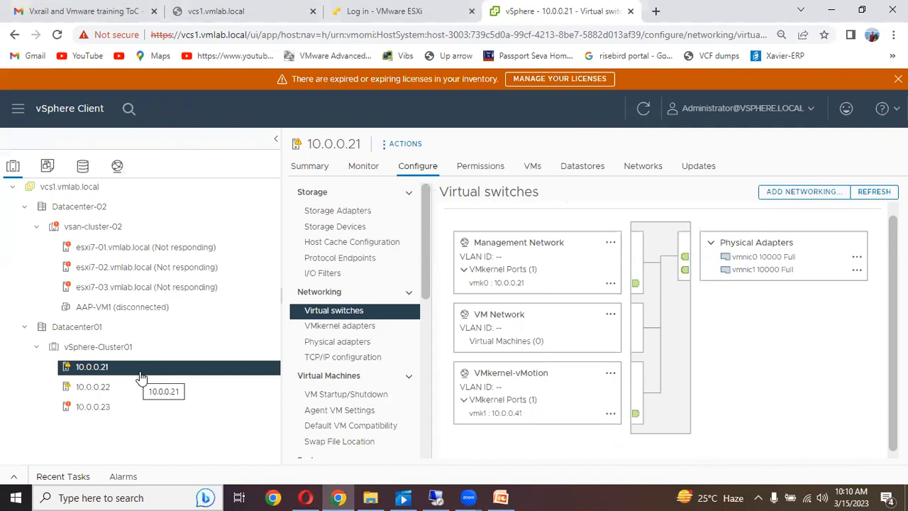
click(365, 329)
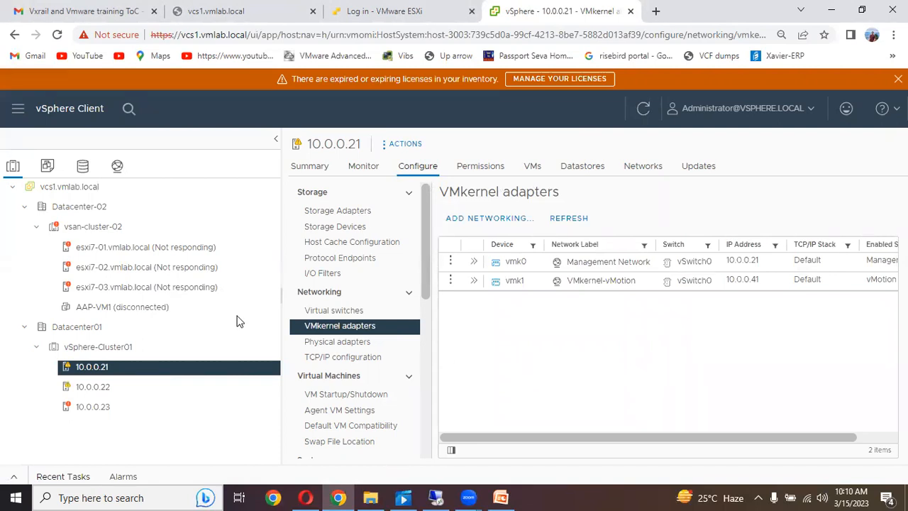
click(345, 315)
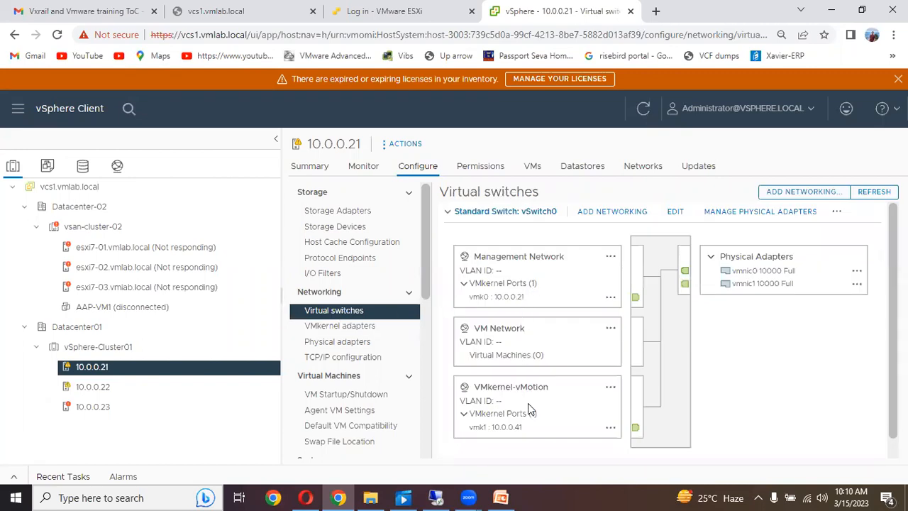
Step: Begin adding a VMkernel network adapter on existing switch vSwitch0 of host 10.0.0.21, with the network label VMkernel-iscsistoarge
click(610, 211)
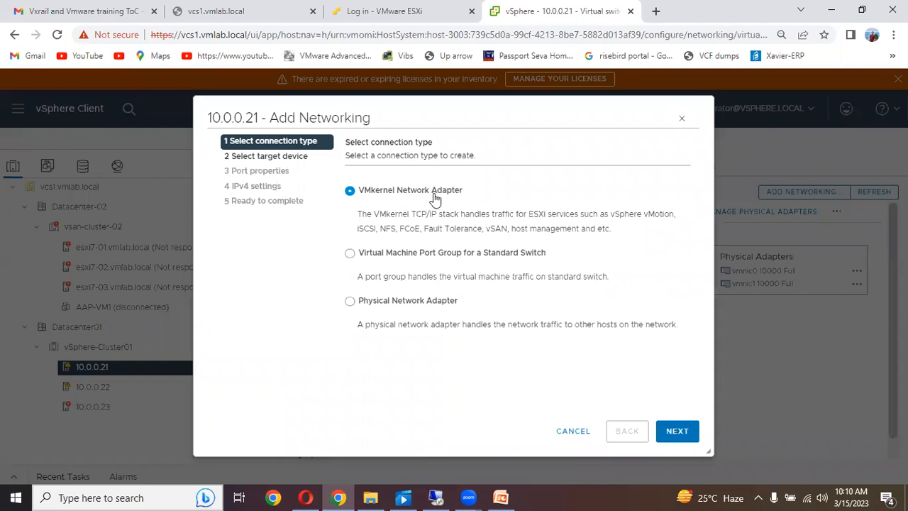
click(677, 432)
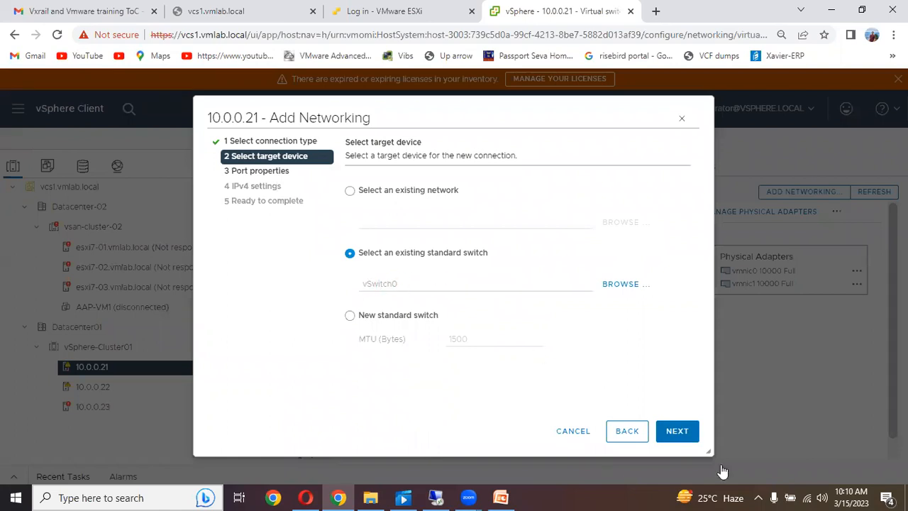
click(677, 431)
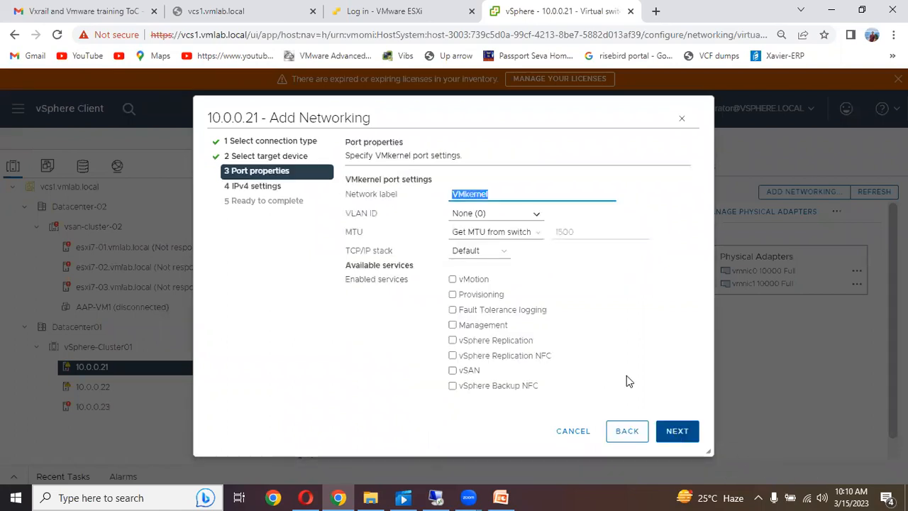
click(499, 197)
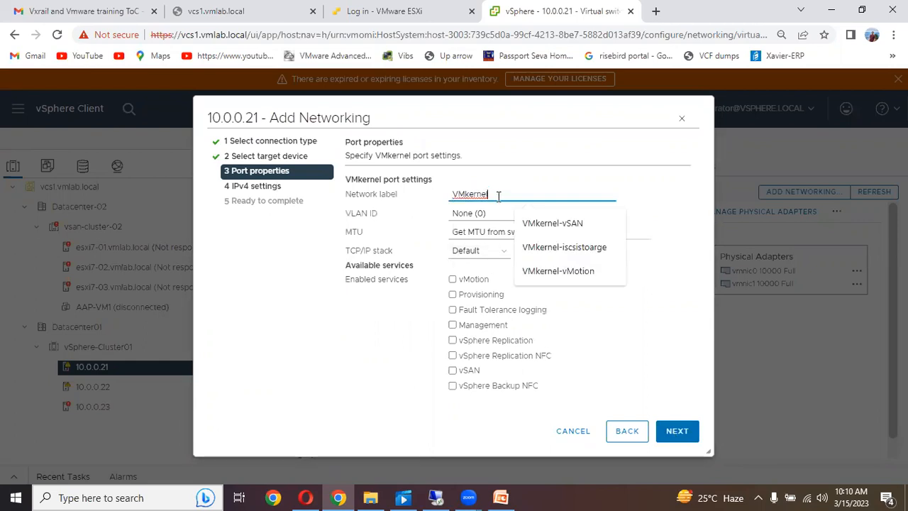
click(587, 250)
click(546, 197)
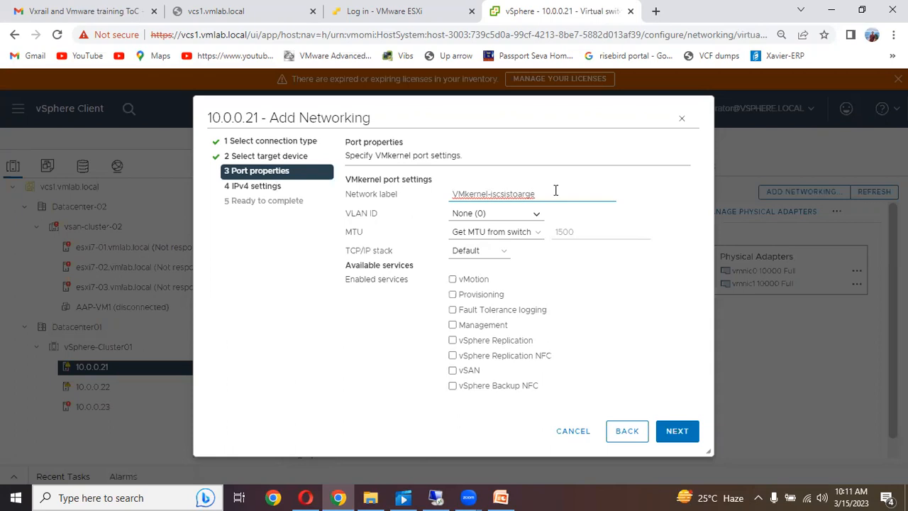
click(677, 431)
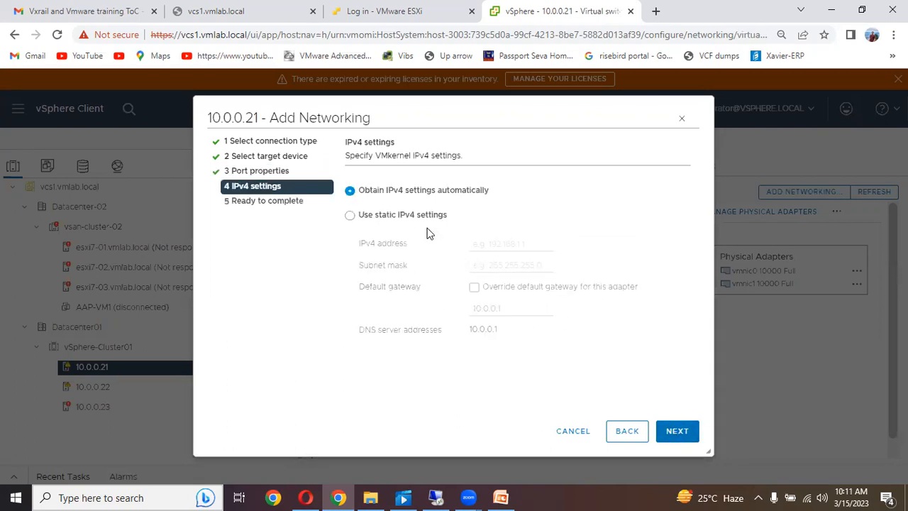
Step: Give the new VMkernel adapter the static IPv4 address 10.0.0.51 with subnet mask 255.255.255.0 and finish creating it
click(419, 217)
click(527, 244)
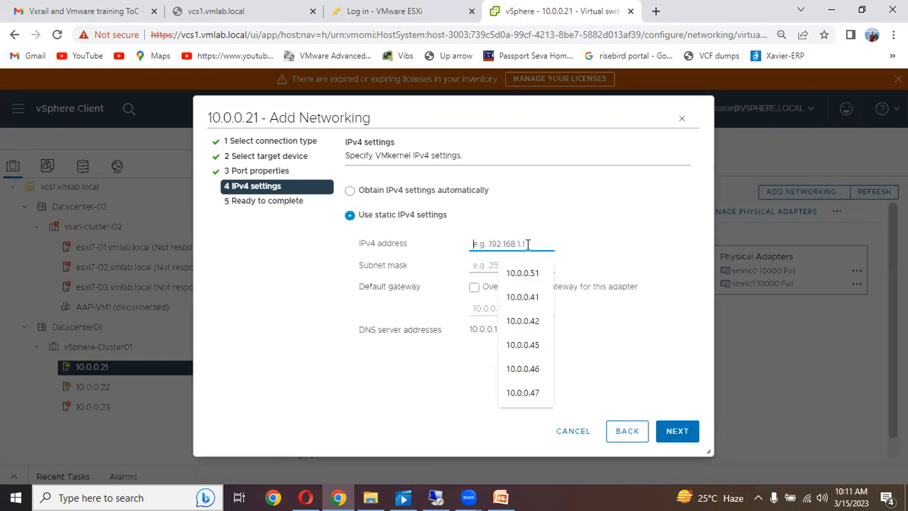
click(525, 274)
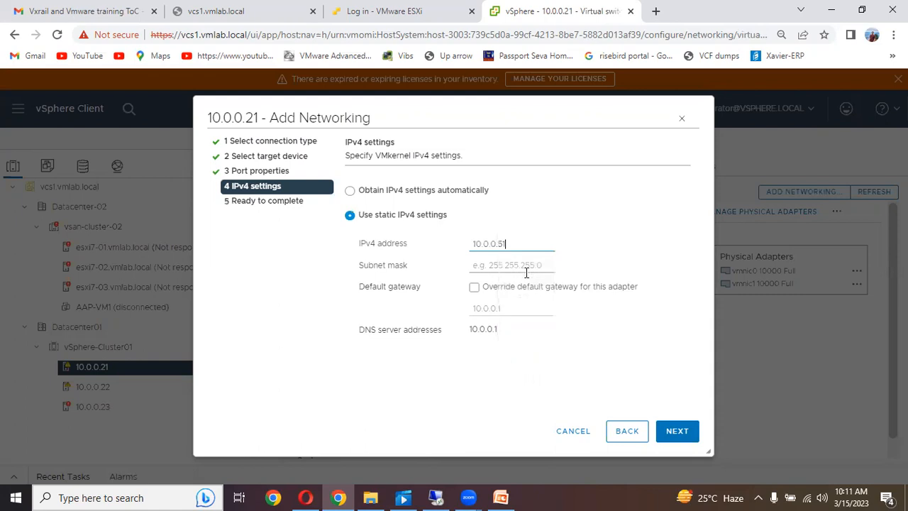
click(514, 265)
click(533, 298)
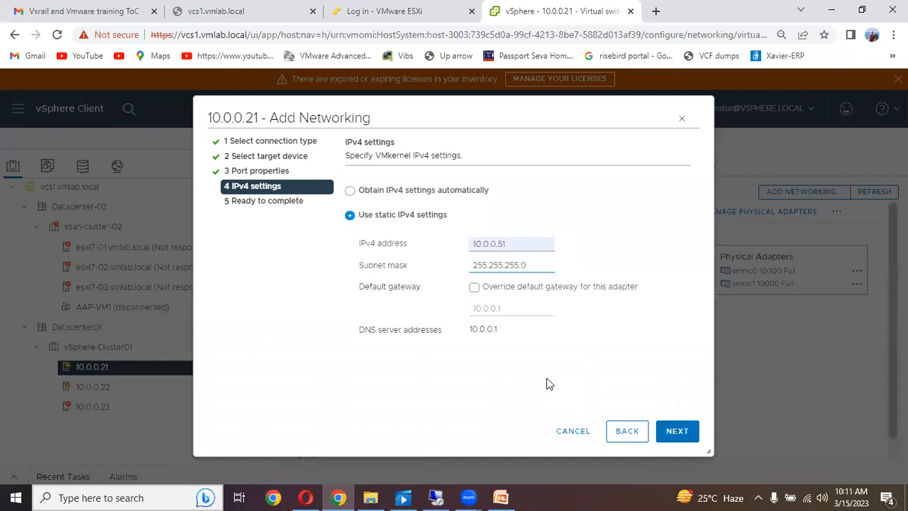
click(679, 433)
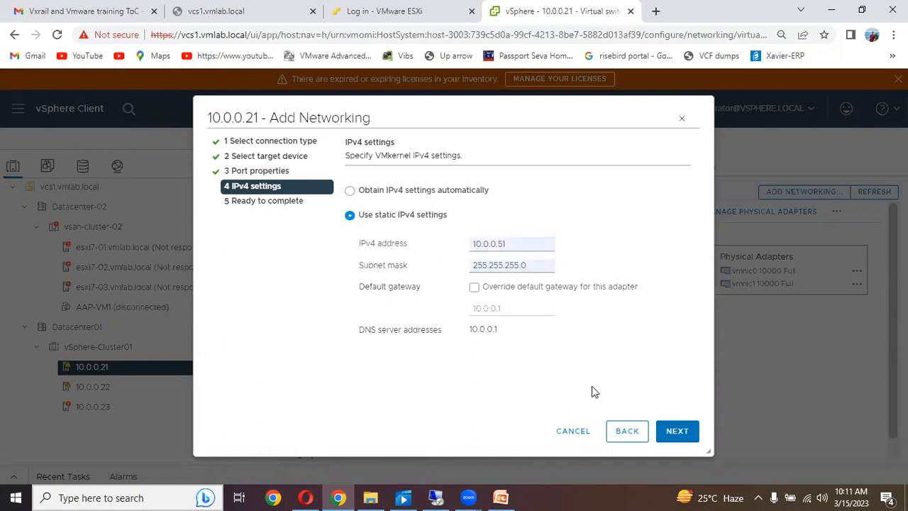
click(678, 432)
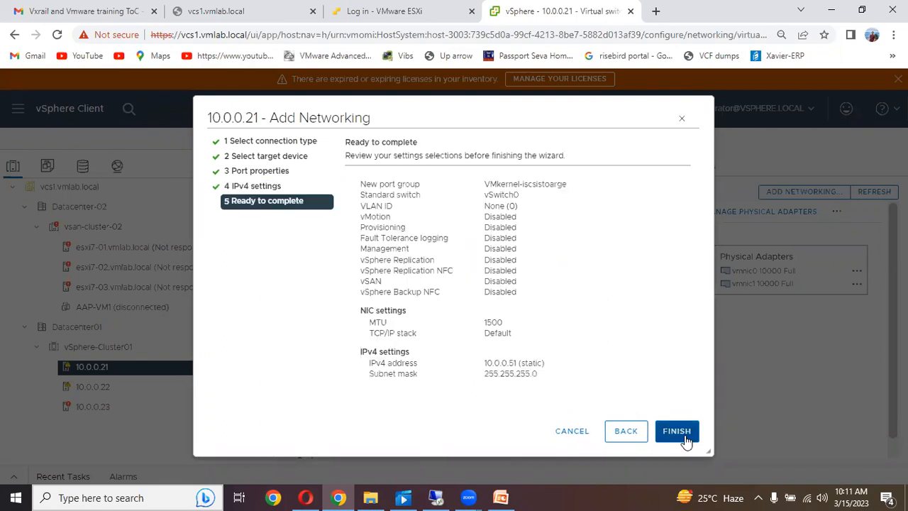
click(678, 432)
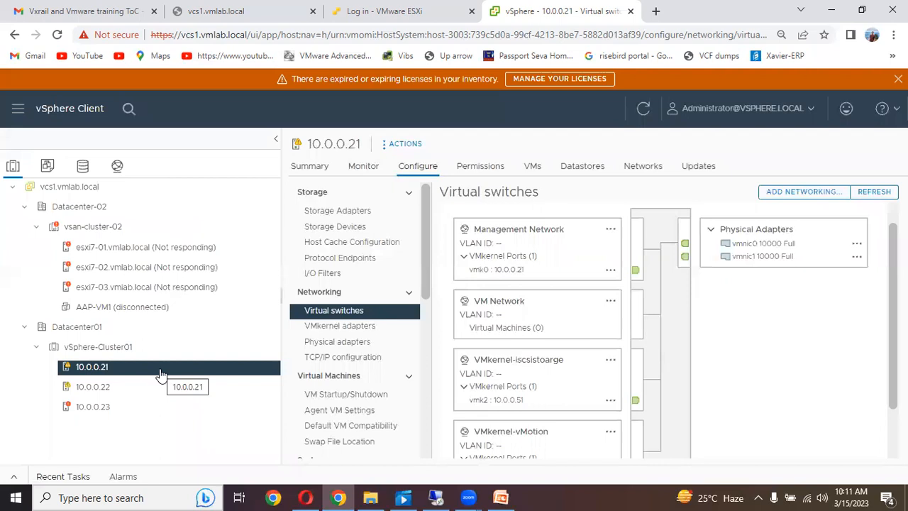
Step: Add a software iSCSI adapter to the storage adapters of host 10.0.0.21
click(366, 213)
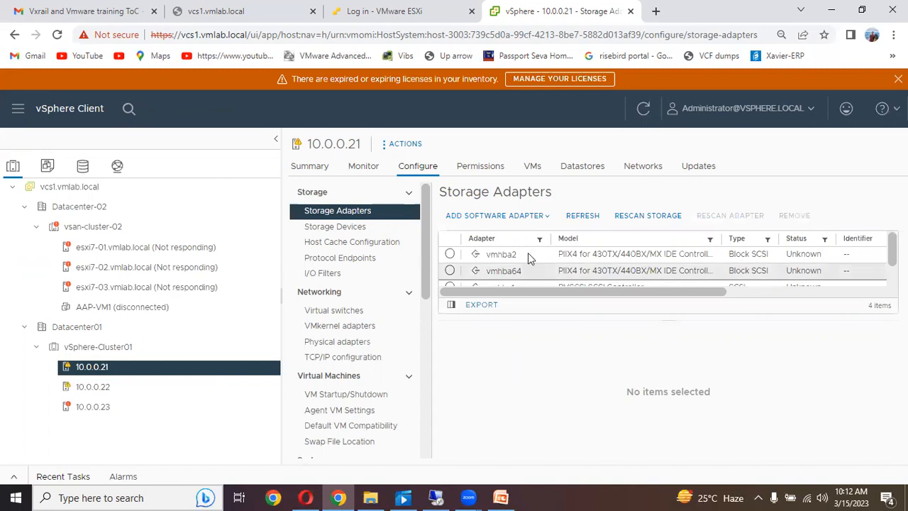
click(537, 223)
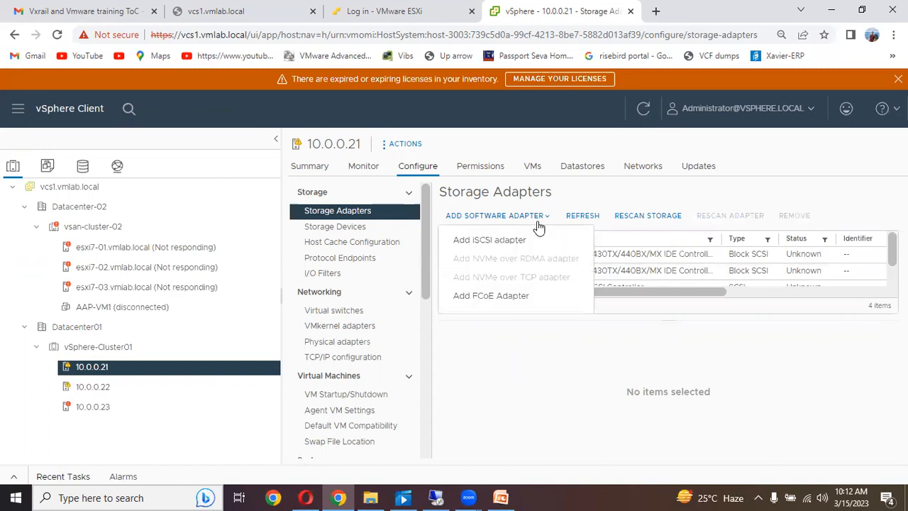
click(499, 241)
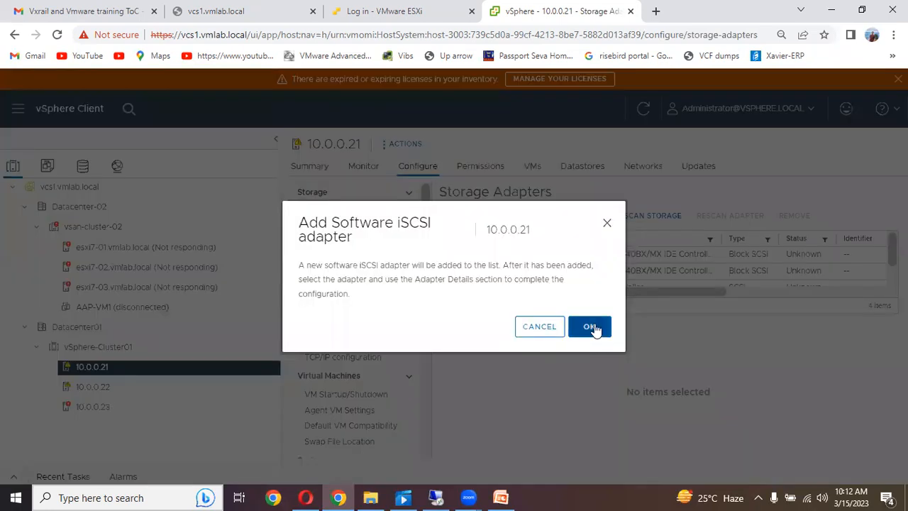
click(594, 328)
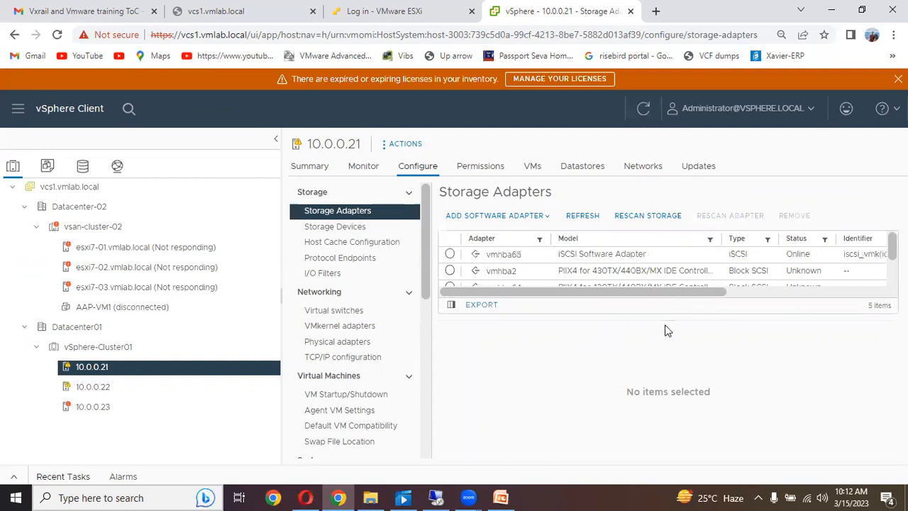
Step: Examine the iSCSI software adapter's properties, devices, paths, dynamic and static discovery targets, and network port bindings
drag(668, 320, 664, 358)
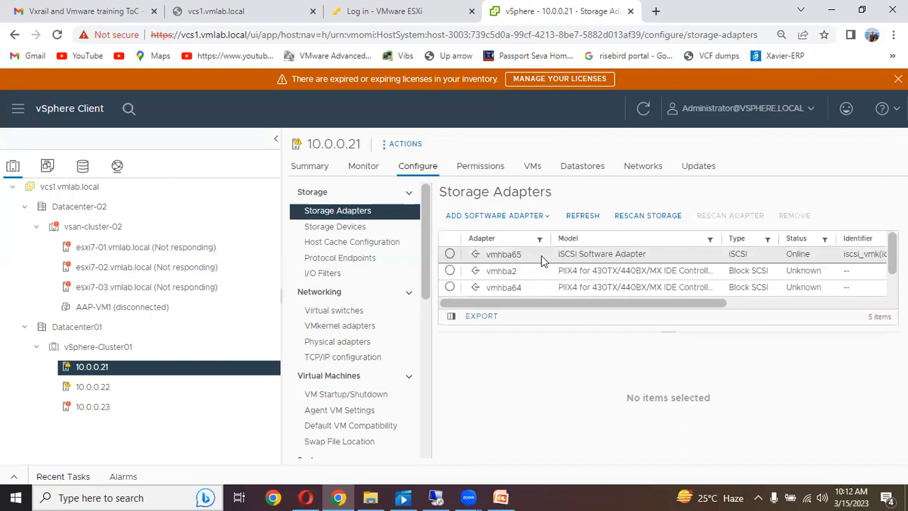
click(450, 255)
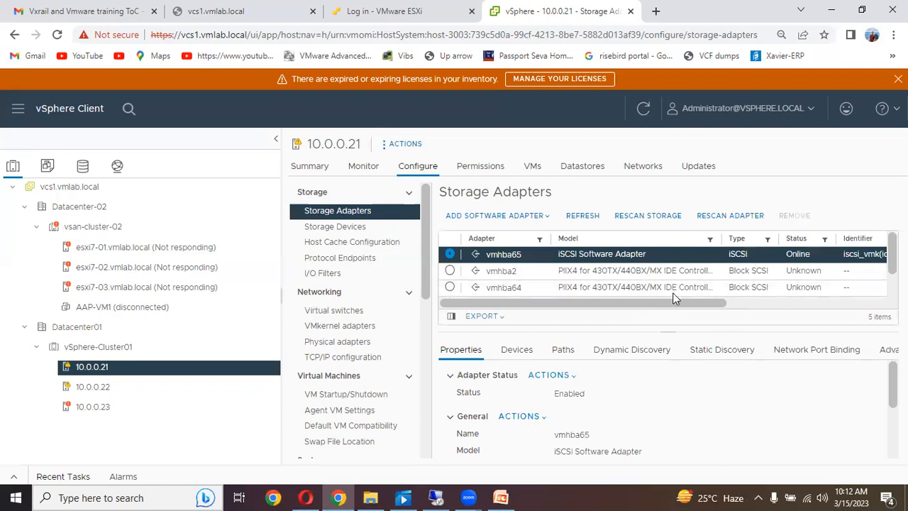
drag(699, 312, 762, 316)
drag(615, 321, 601, 380)
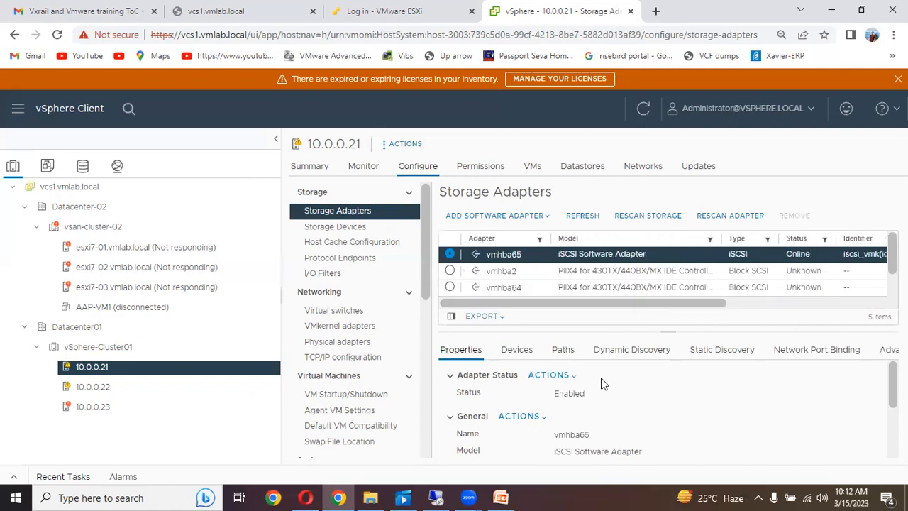
click(519, 358)
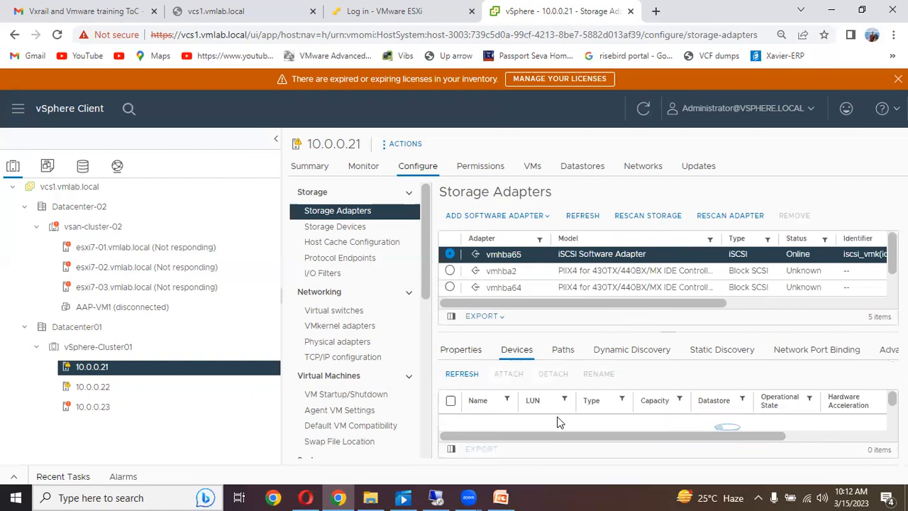
click(563, 350)
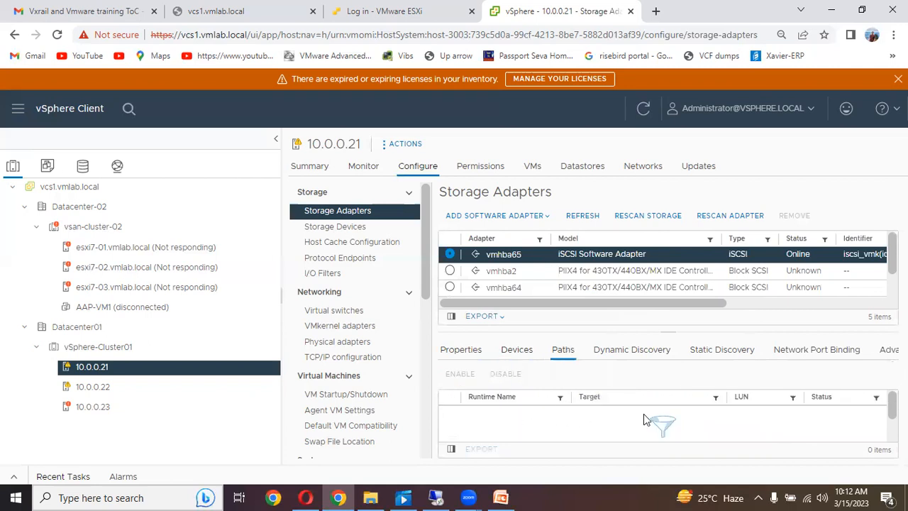
click(651, 355)
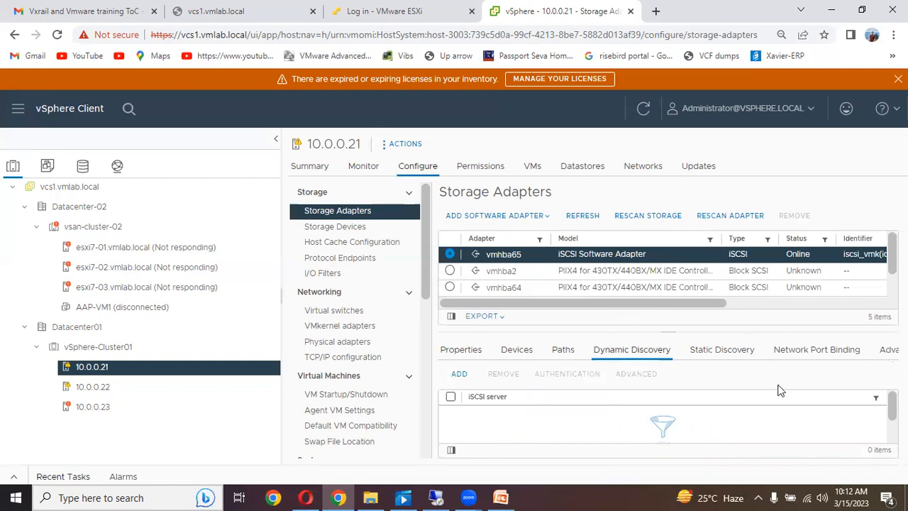
click(731, 357)
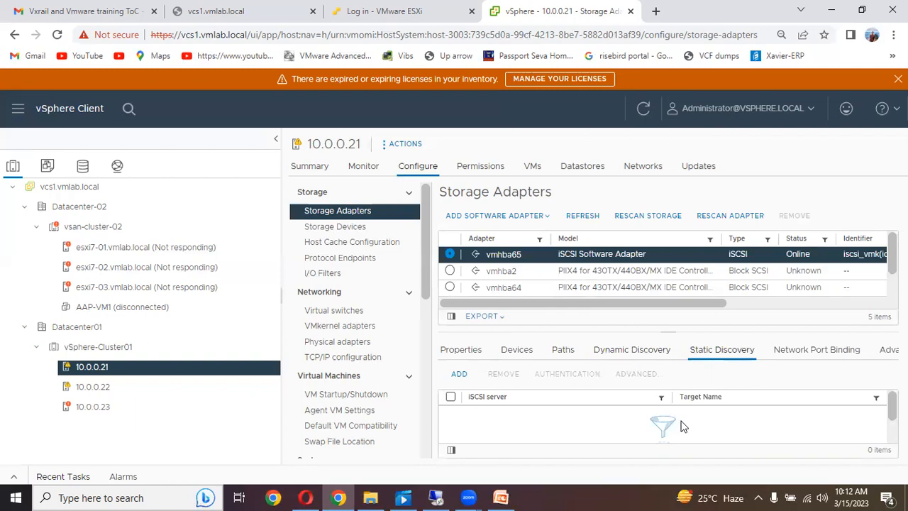
click(824, 358)
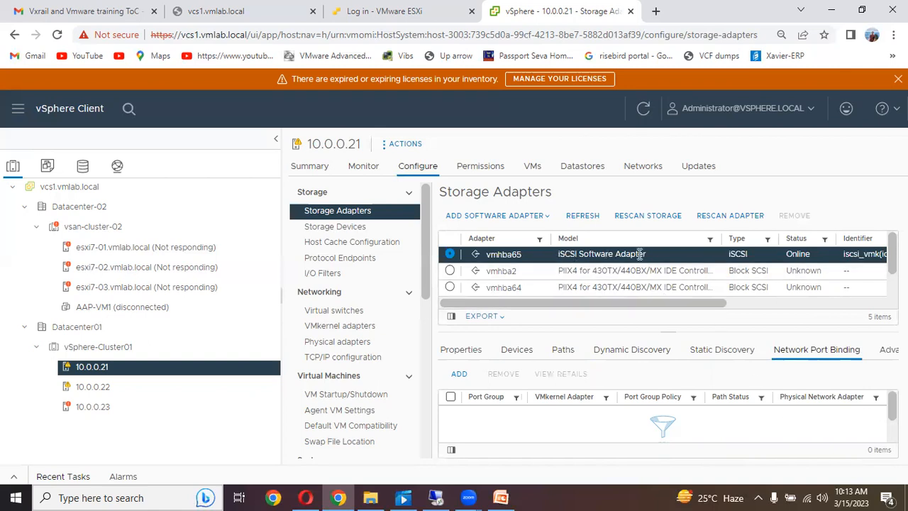
Step: Add iSCSI server 10.0.0.20 on port 3260 as a dynamic discovery target of vmhba65, and rescan the adapter
click(627, 354)
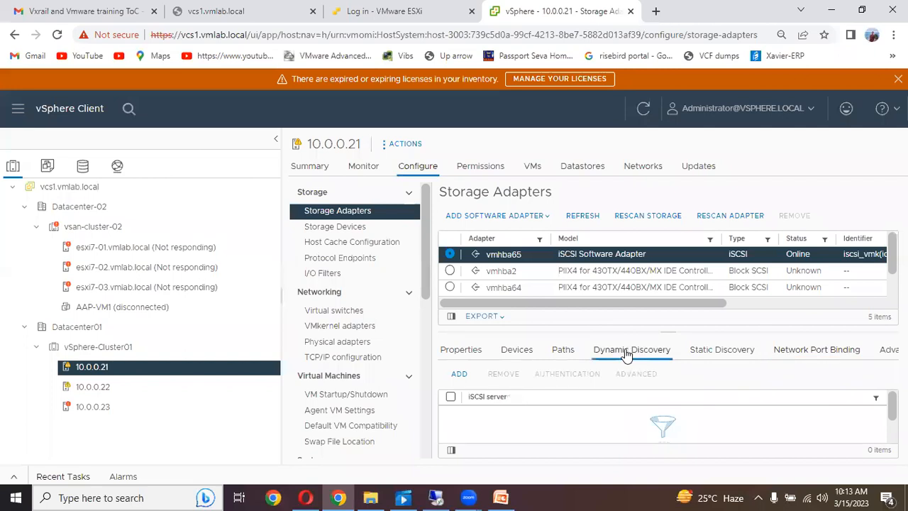
click(459, 377)
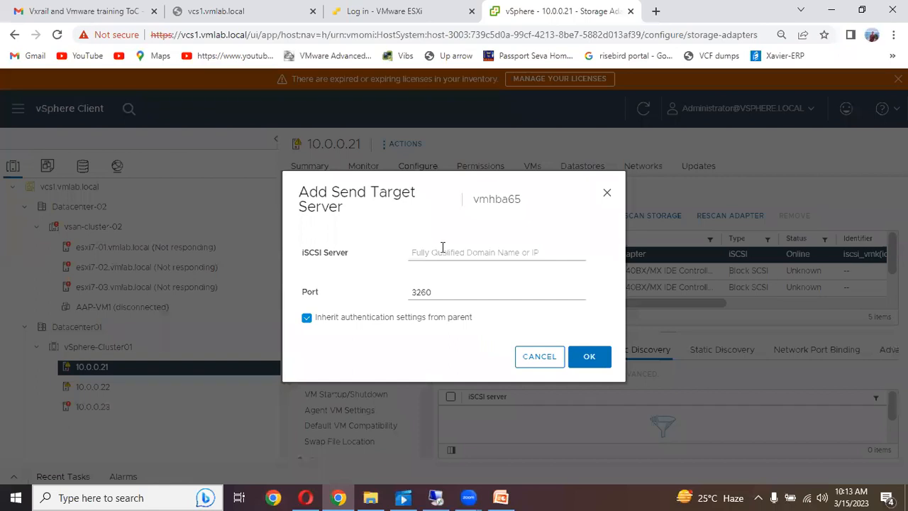
click(440, 247)
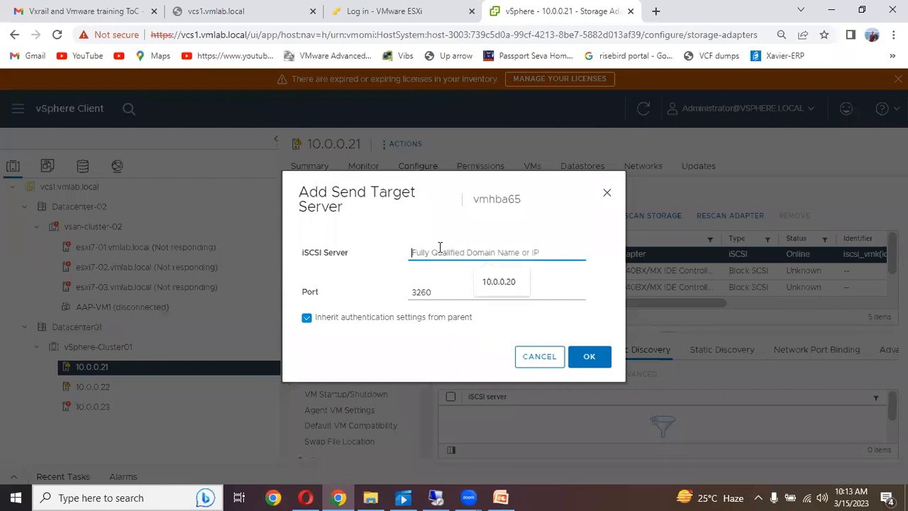
click(492, 282)
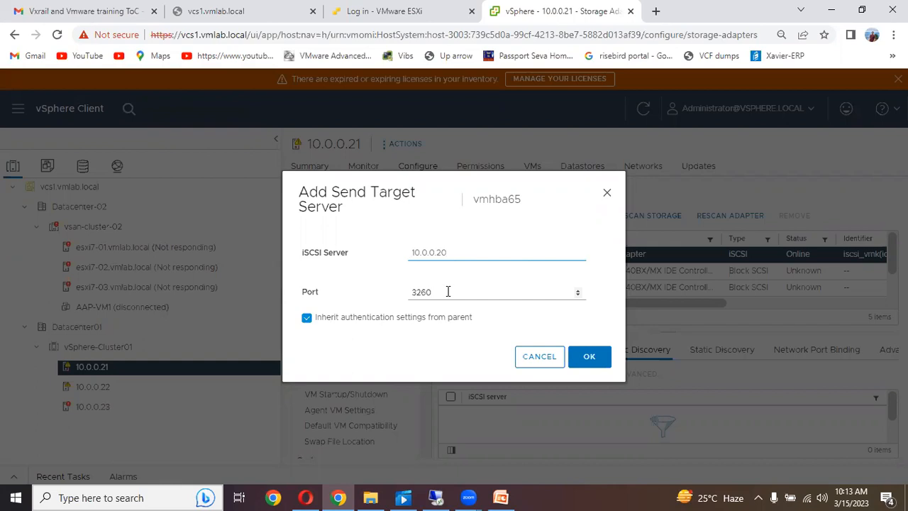
click(592, 363)
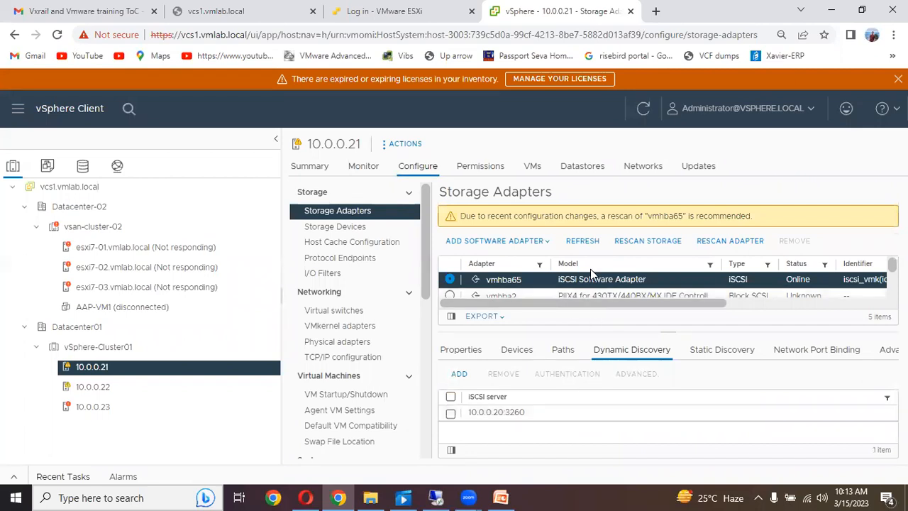
click(716, 242)
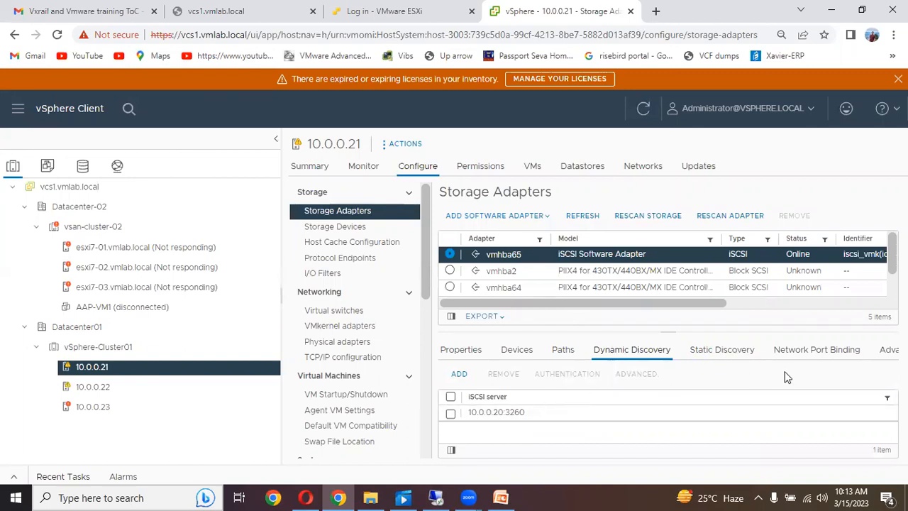
Step: Try to bind vmhba65 with a VMkernel adapter in its network port binding, selecting all listed entries
click(804, 356)
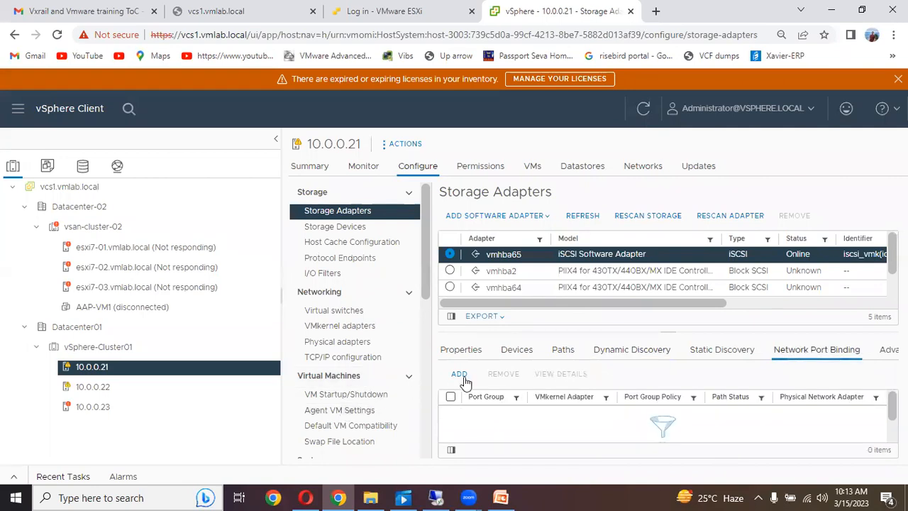
click(463, 376)
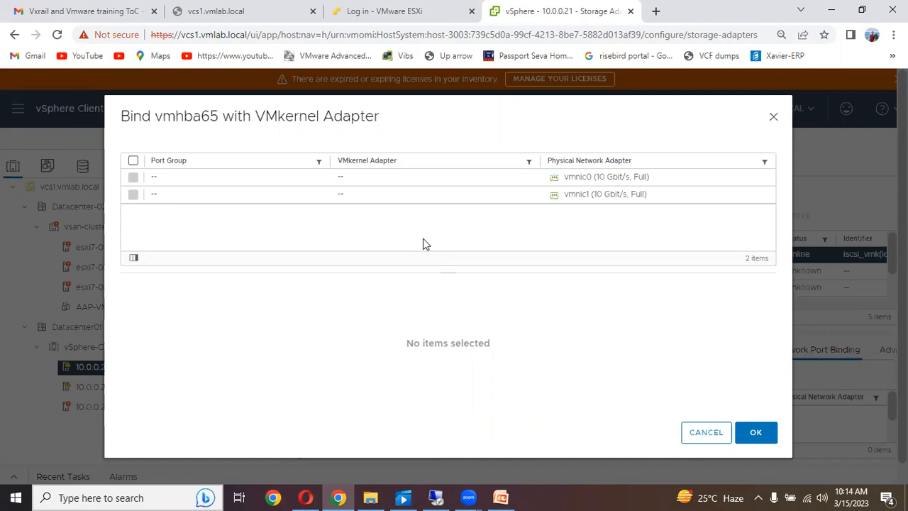
click(133, 160)
click(133, 161)
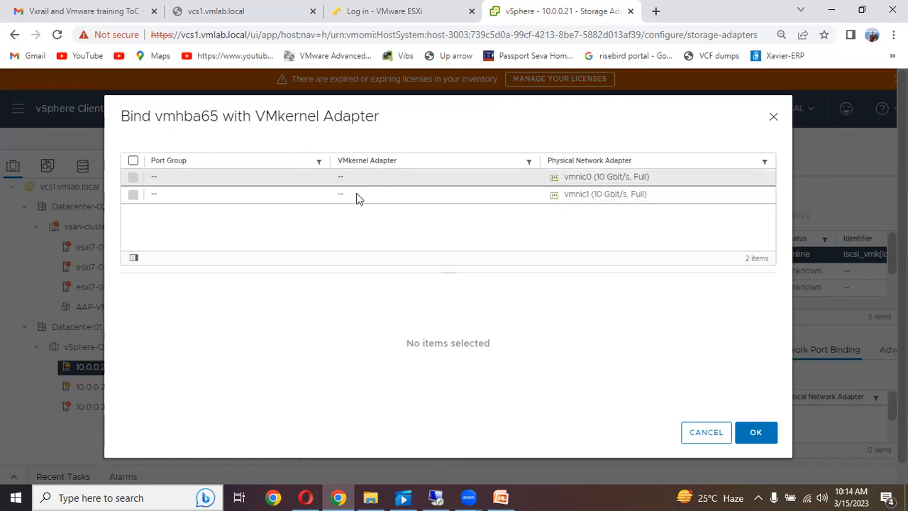
click(706, 433)
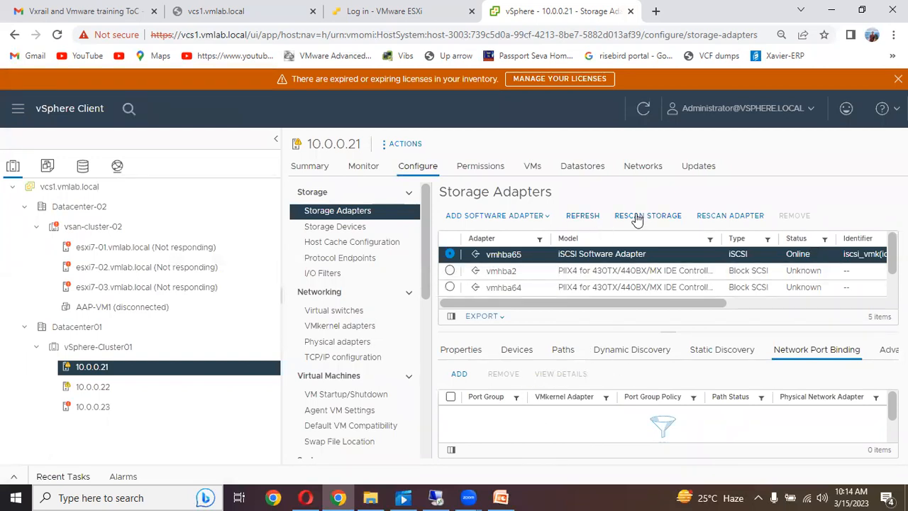
Step: Rescan adapter vmhba65 and examine its devices, widening the Name column to read the disk name
click(731, 217)
click(445, 353)
click(523, 355)
drag(571, 437, 546, 436)
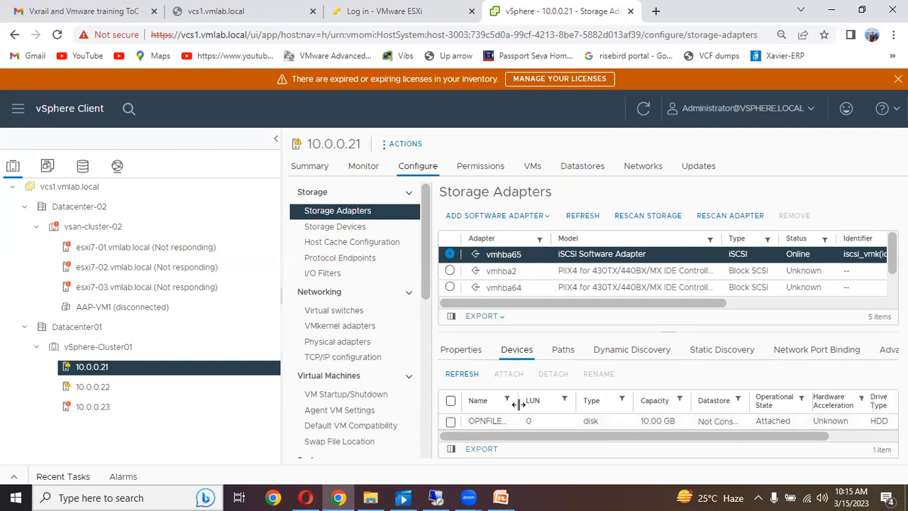
drag(525, 409, 565, 409)
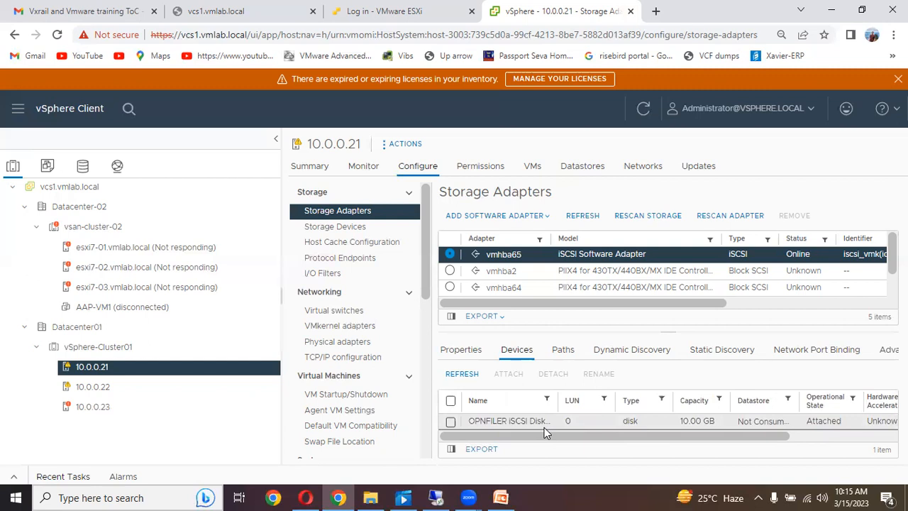
drag(633, 437, 752, 444)
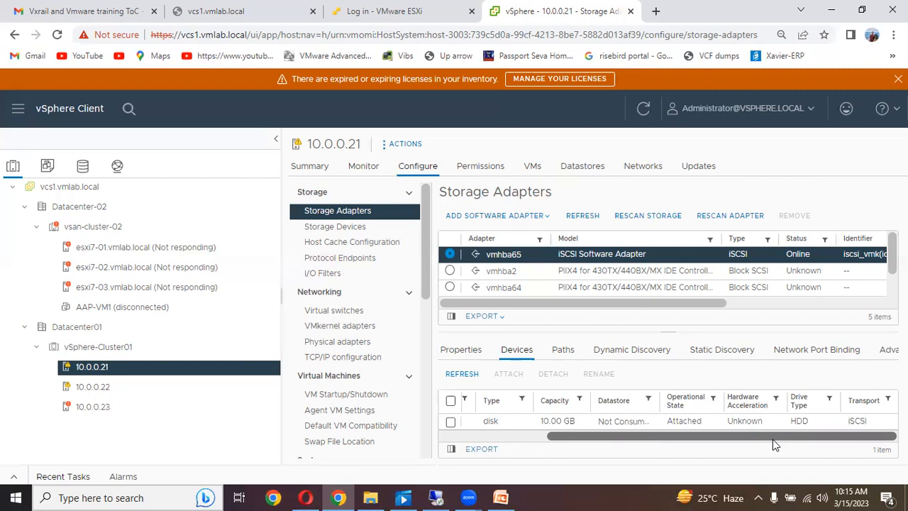
Step: Examine the paths of vmhba65, widening the Target column to read the target name
click(811, 356)
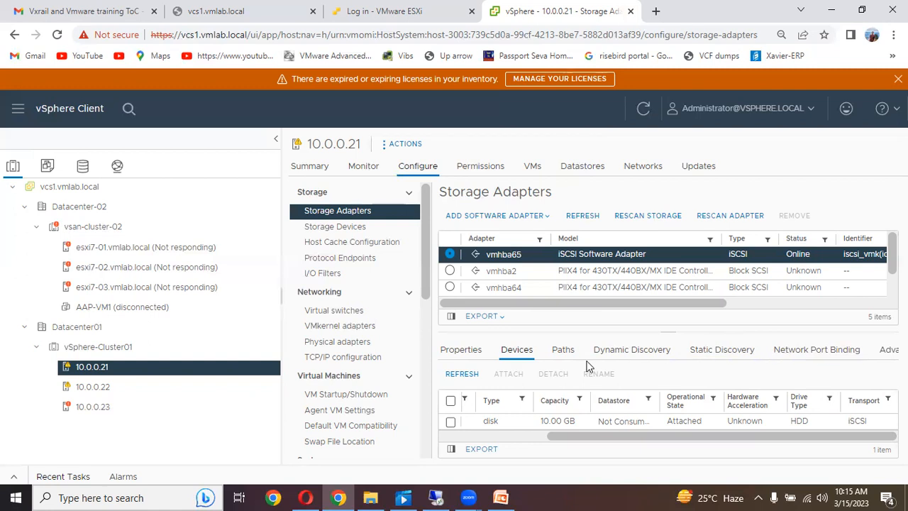
click(562, 353)
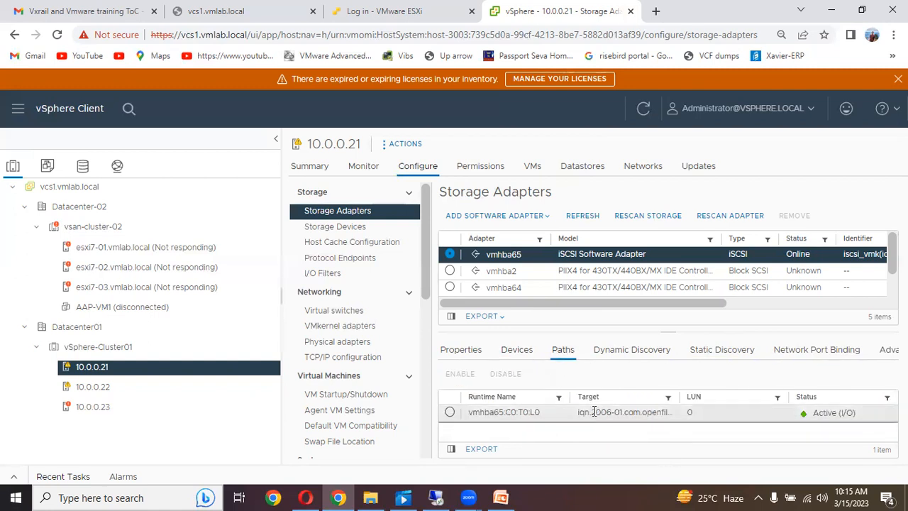
drag(678, 396, 729, 396)
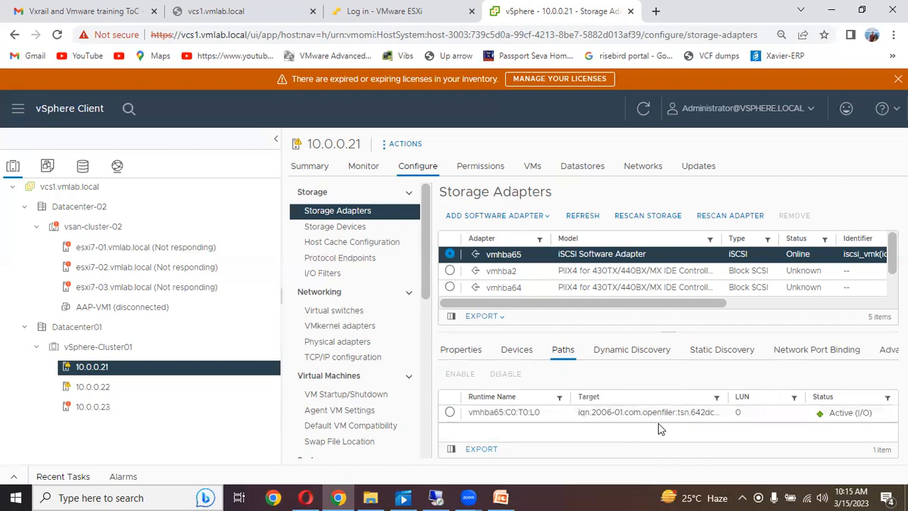
Step: Retry binding vmhba65 with a VMkernel adapter from the network port binding list
click(812, 357)
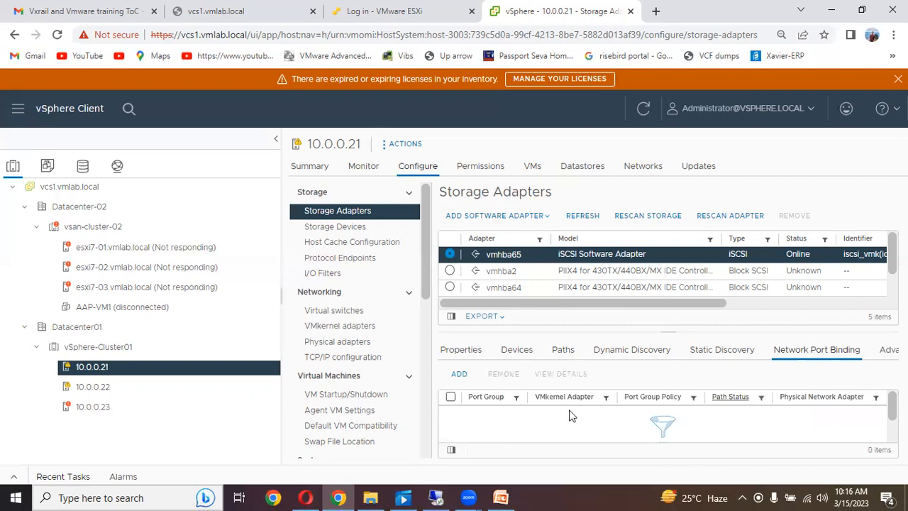
mouse_move(893, 409)
mouse_down()
mouse_move(889, 436)
mouse_move(892, 410)
mouse_up()
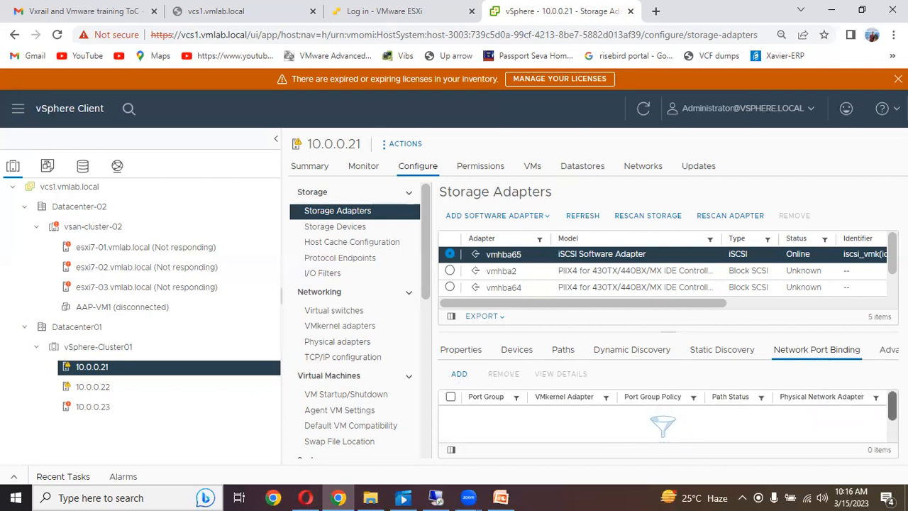
click(458, 376)
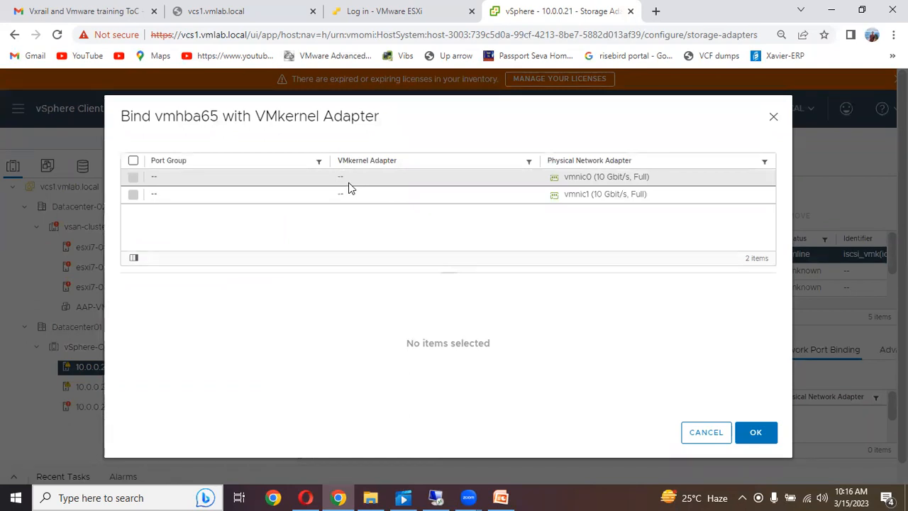
click(134, 161)
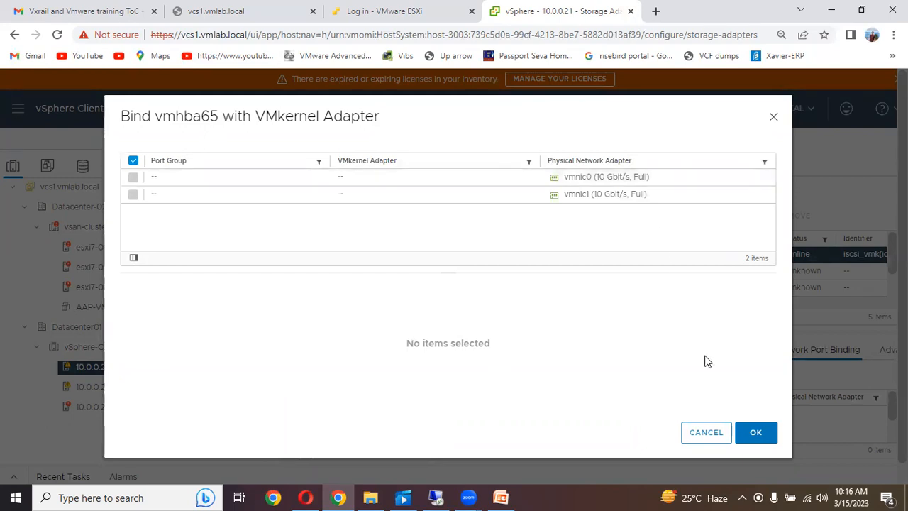
click(702, 432)
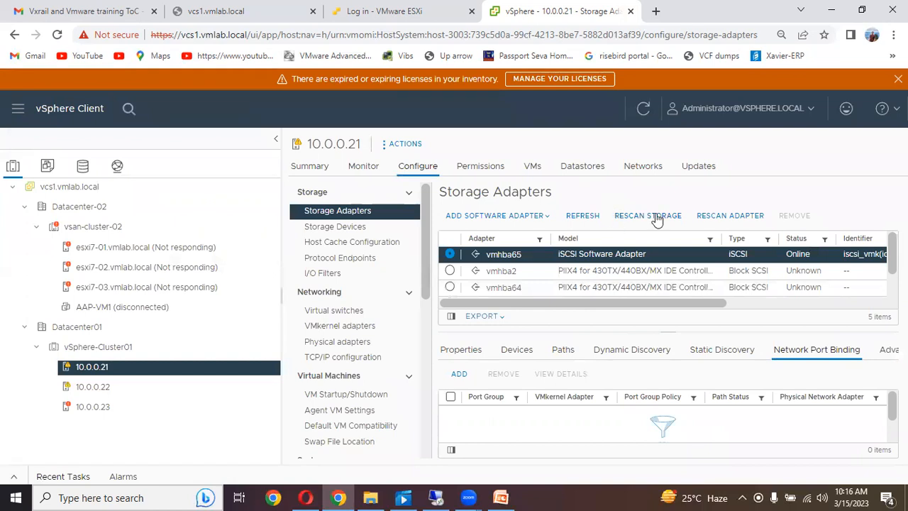
Step: Refresh the storage adapters of host 10.0.0.21 and check its list of storage devices
click(643, 114)
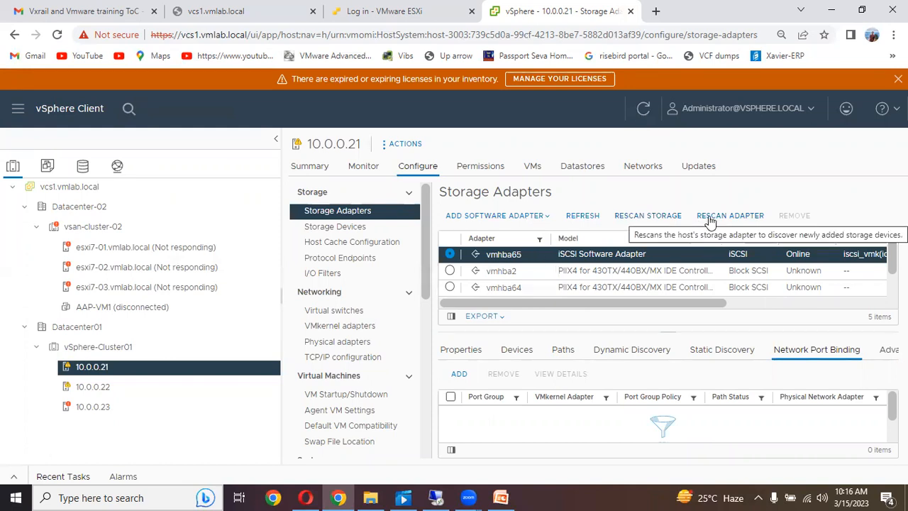
click(586, 223)
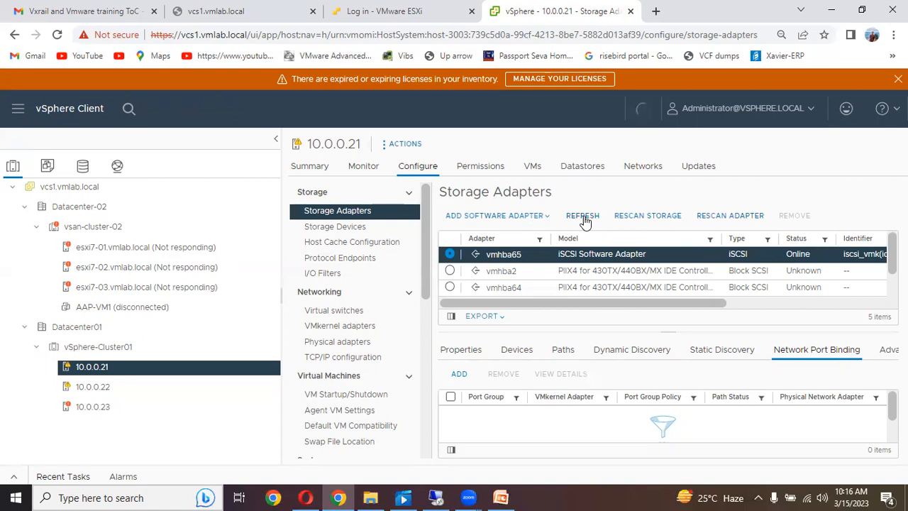
click(363, 229)
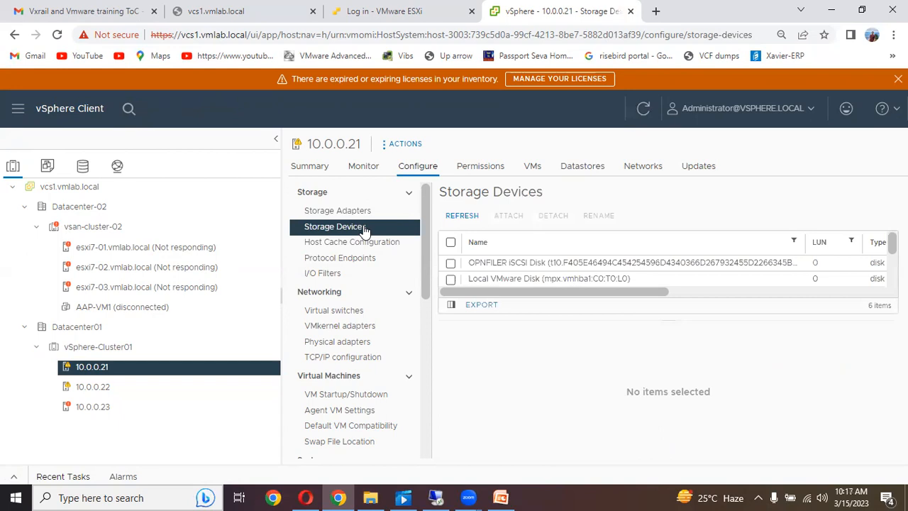
click(359, 210)
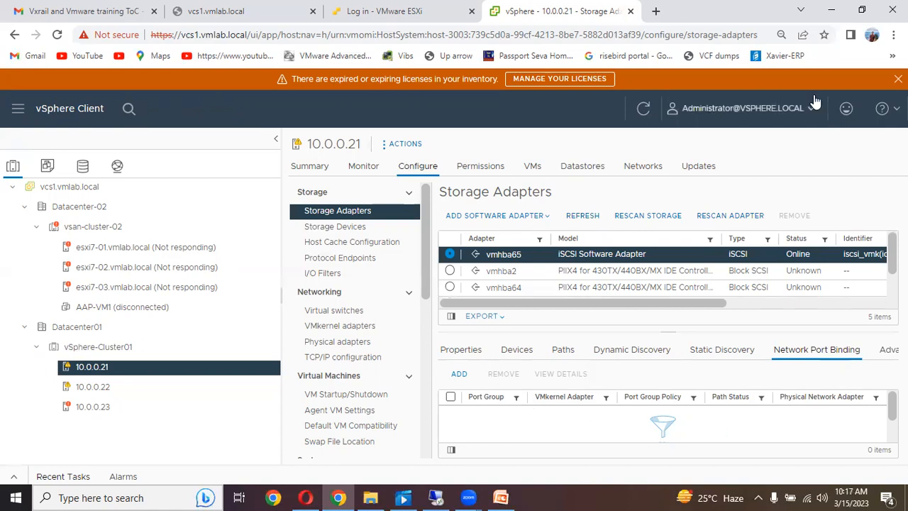
click(814, 56)
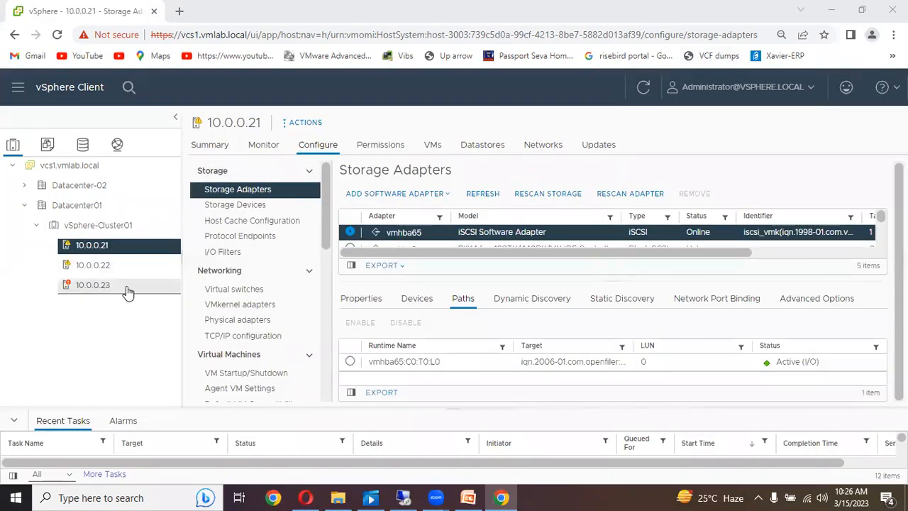
right_click(114, 252)
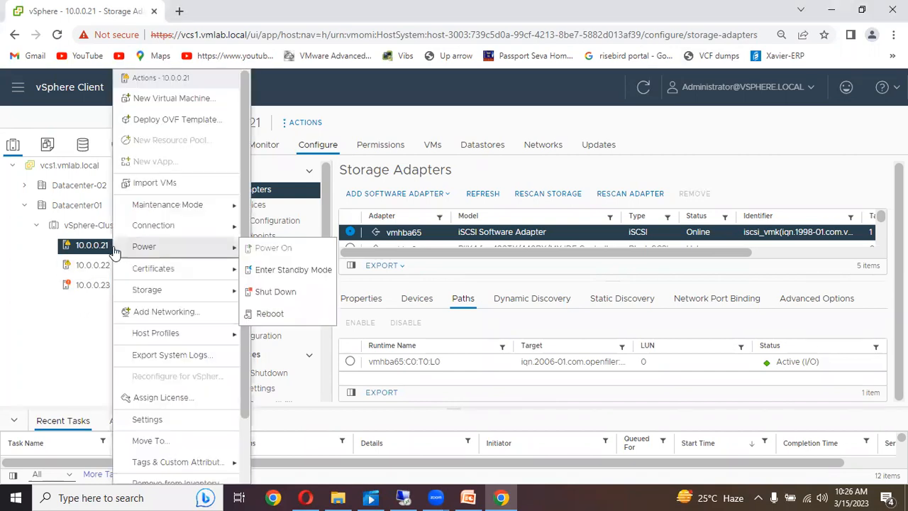
click(105, 226)
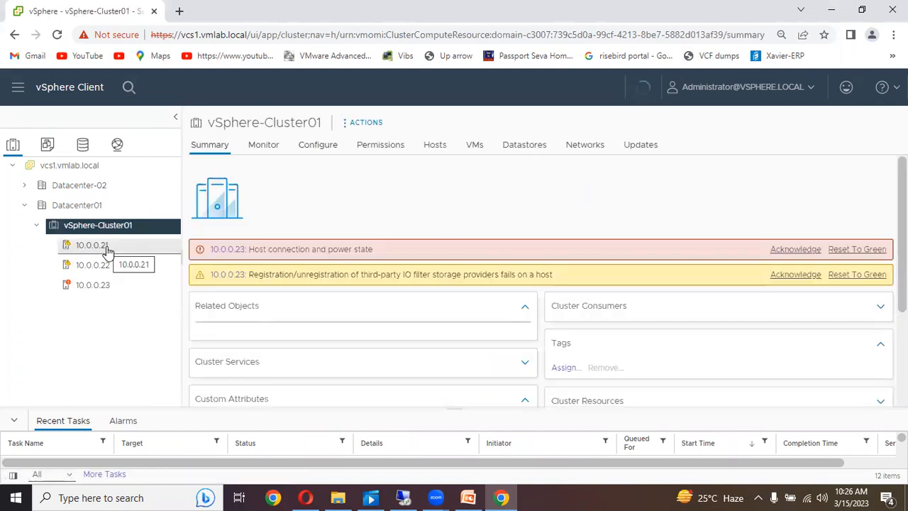
click(106, 248)
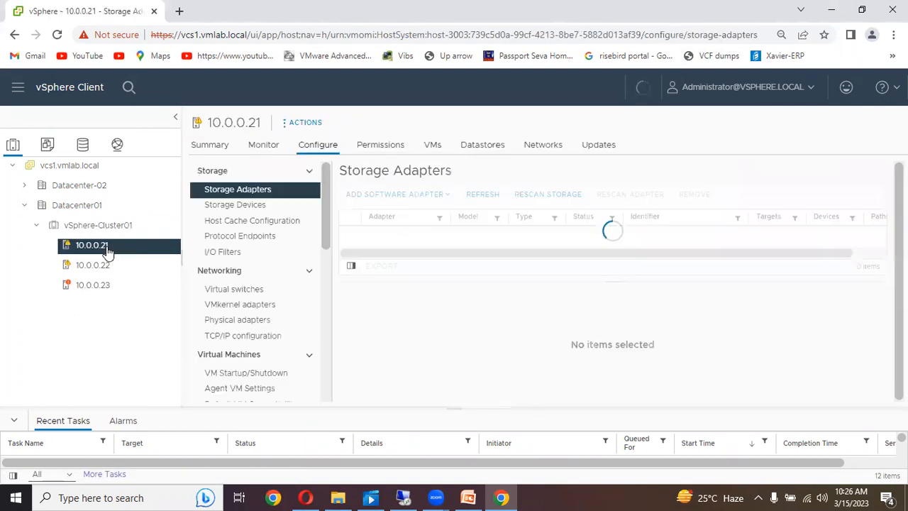
Step: Reset the host connection and IO filter storage provider alarms on host 10.0.0.23 to green
click(98, 288)
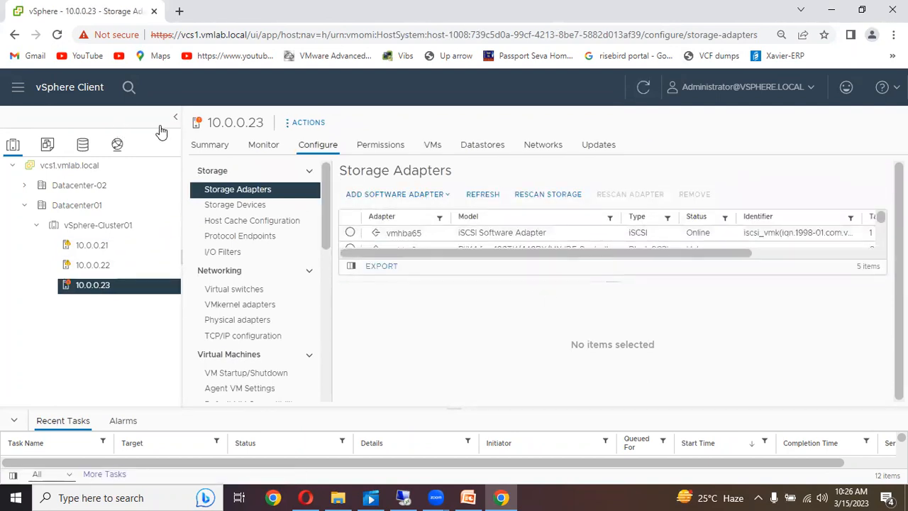
click(201, 145)
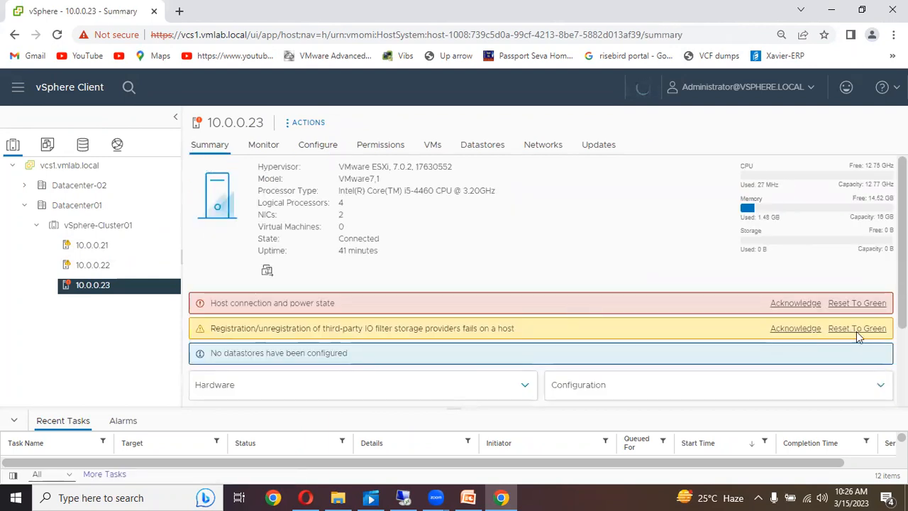
click(861, 304)
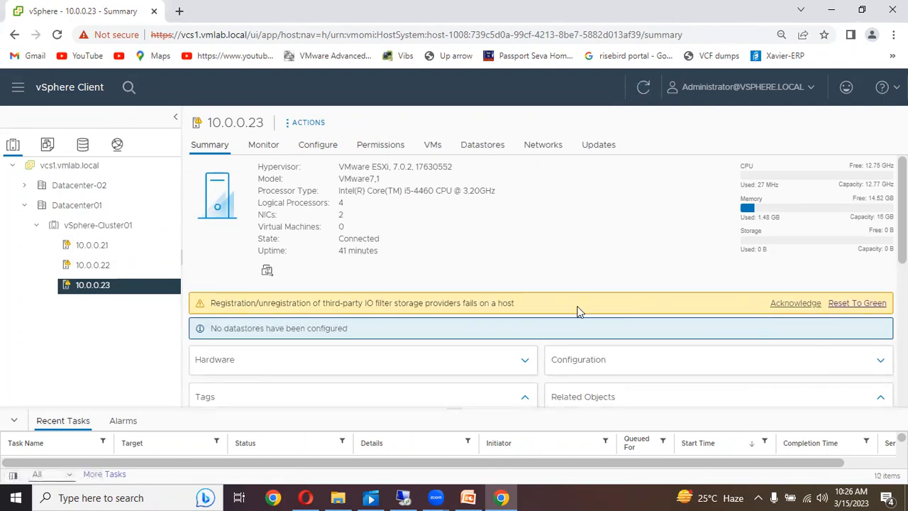
click(855, 310)
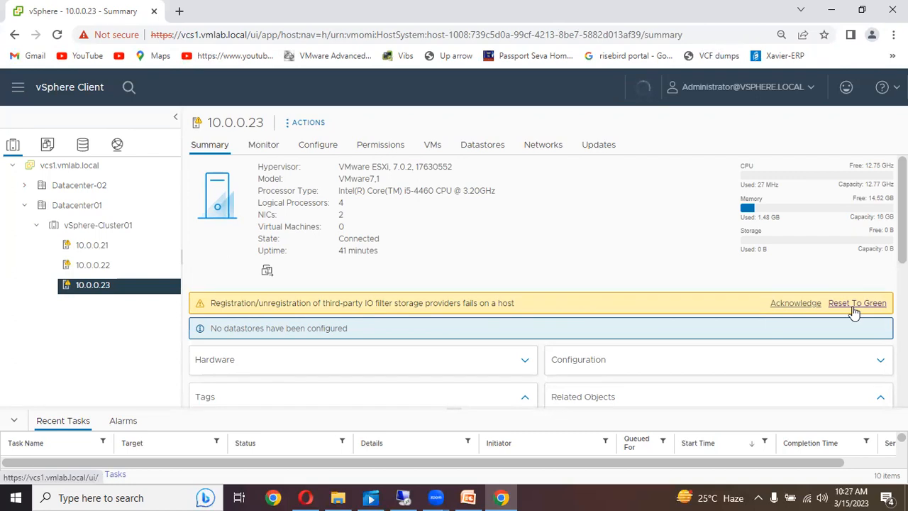
Step: Start a new datastore on vSphere-Cluster01 and choose VMFS as its type
click(108, 228)
right_click(111, 235)
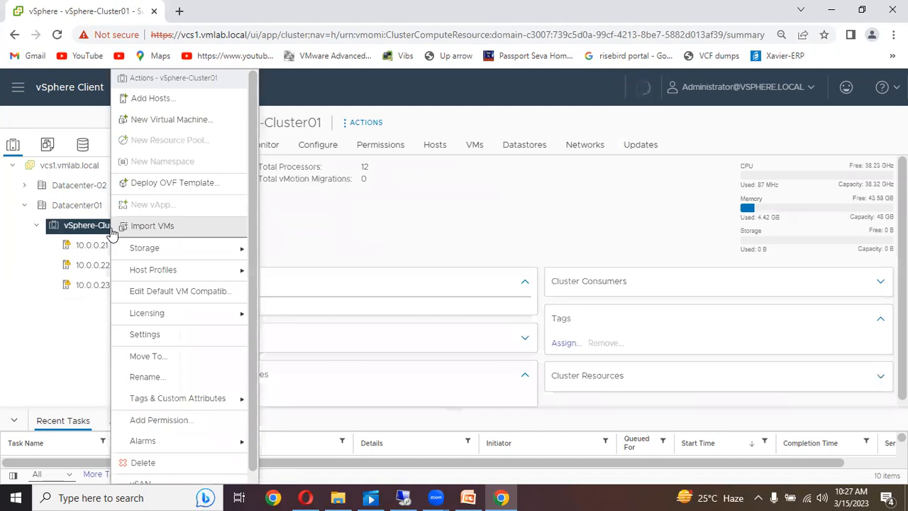
mouse_move(144, 253)
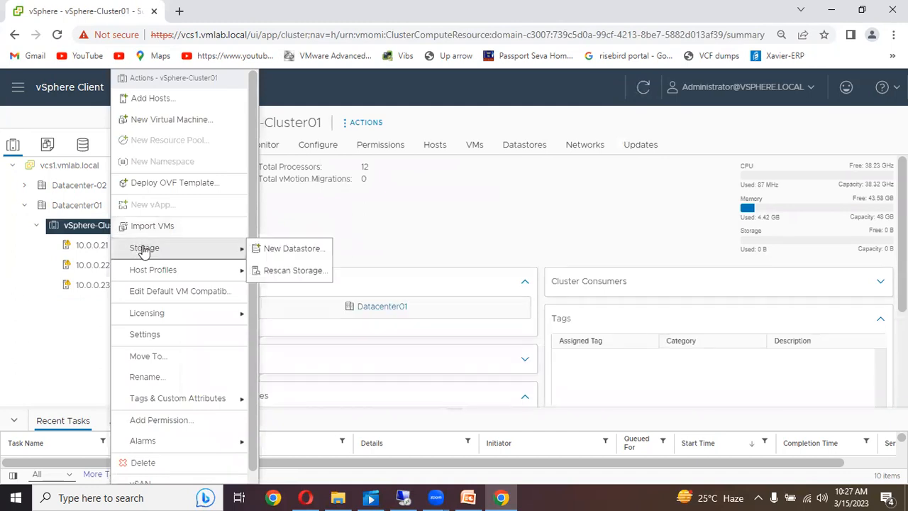
click(284, 248)
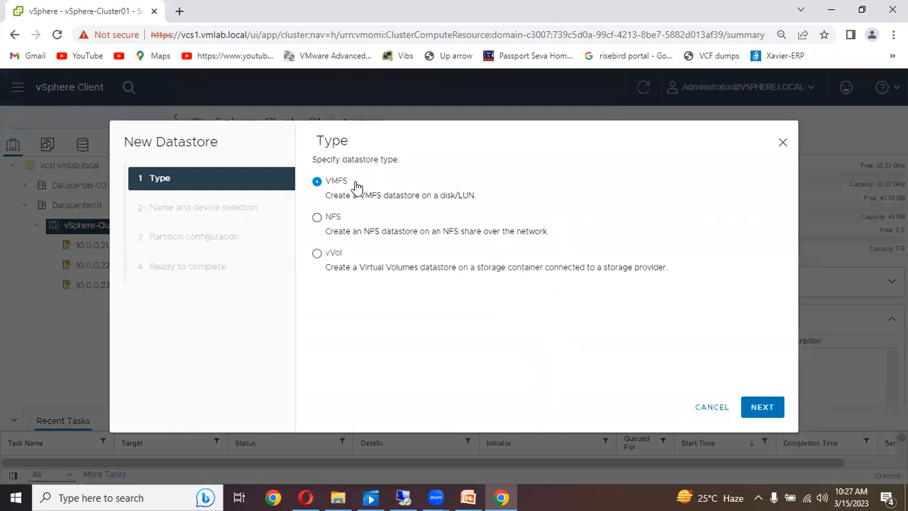
click(765, 409)
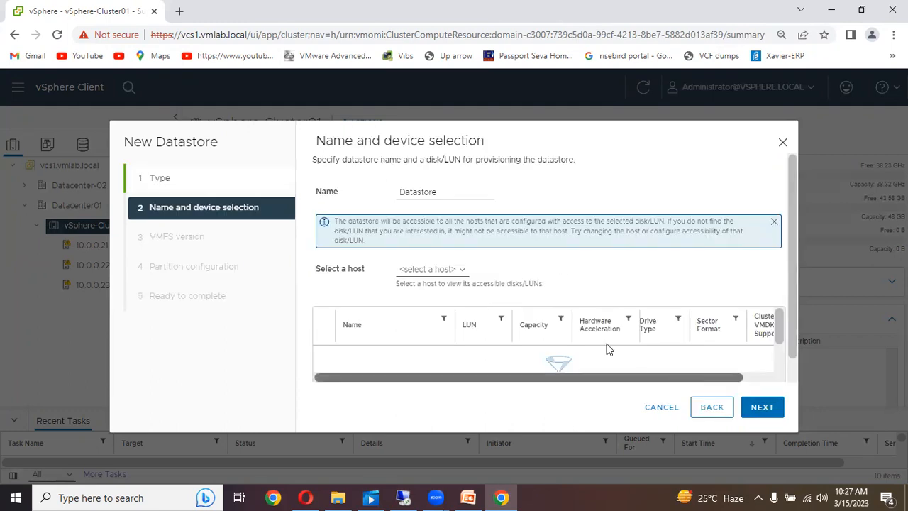
Step: Name the new datastore "Datastore - 01" and choose host 10.0.0.21 to list its accessible disks
click(464, 193)
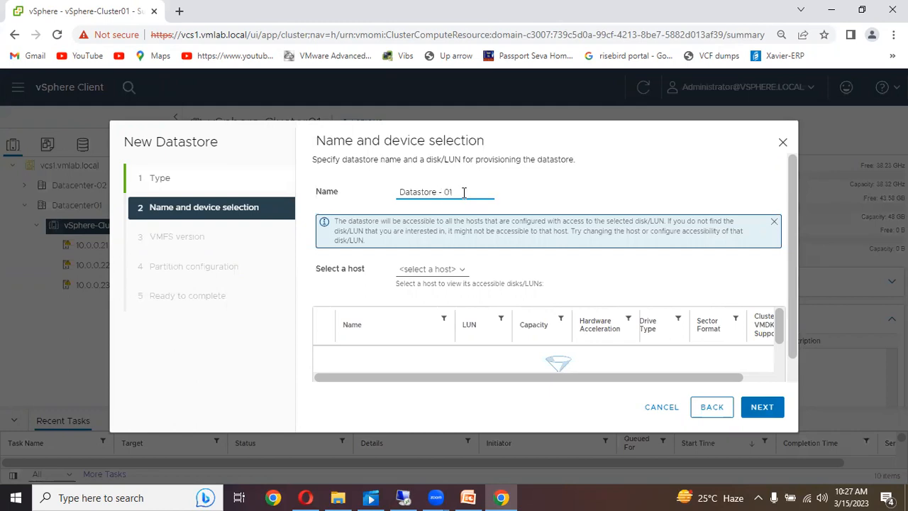
text(- 01)
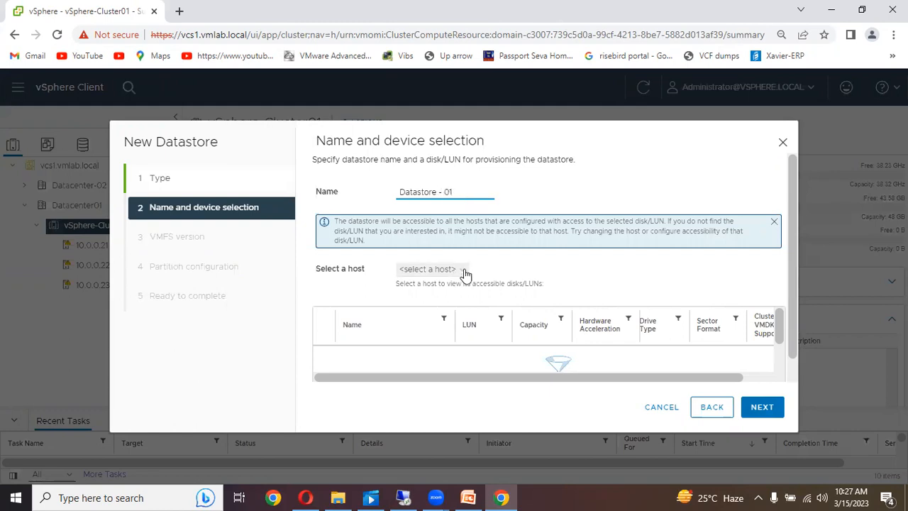
click(463, 270)
click(423, 305)
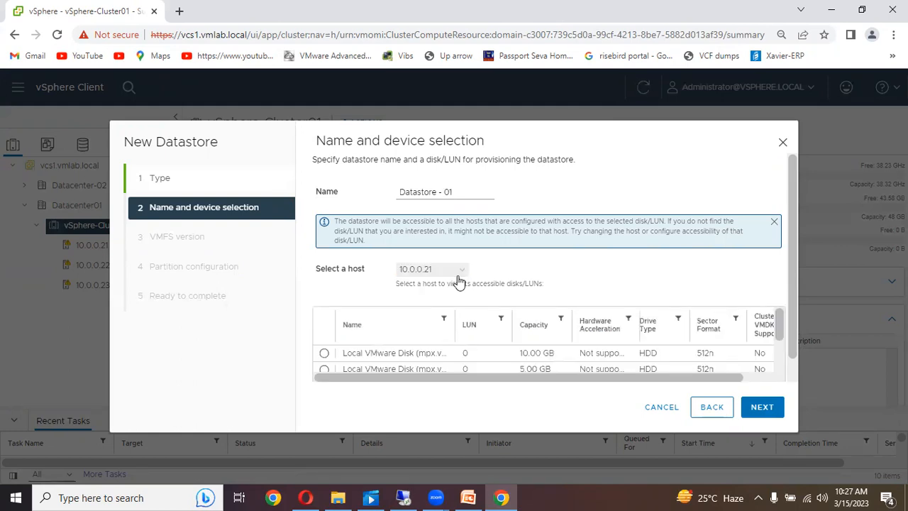
Step: Select the 10 GB OPNFILER iSCSI disk as the device for the new datastore
scroll(505, 338, down, 3)
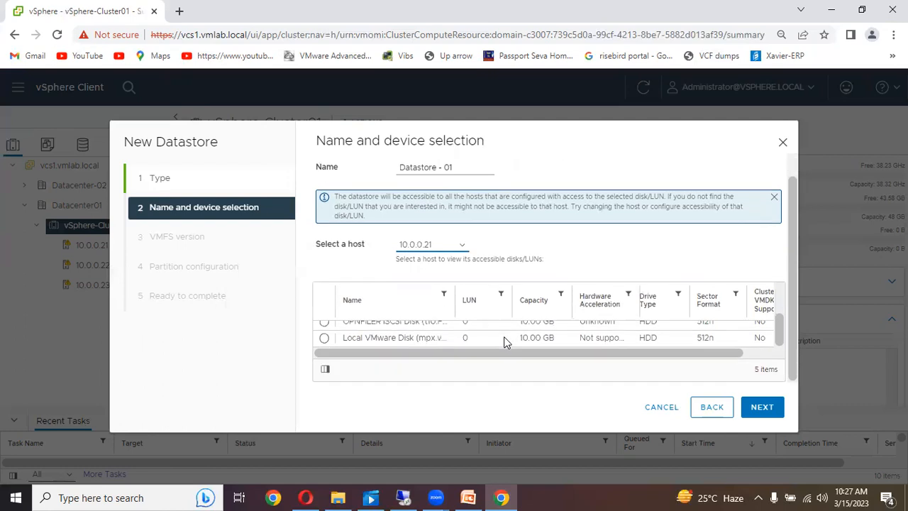
scroll(505, 342, up, 3)
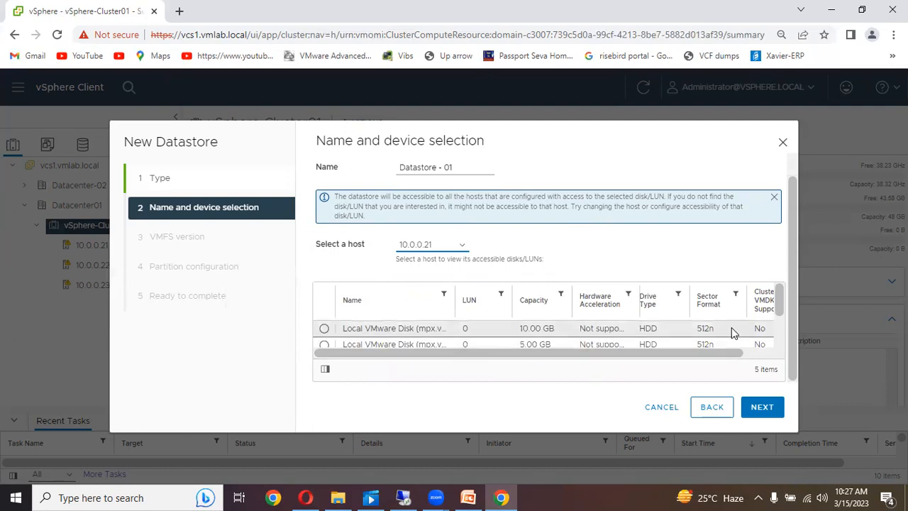
drag(779, 309, 780, 341)
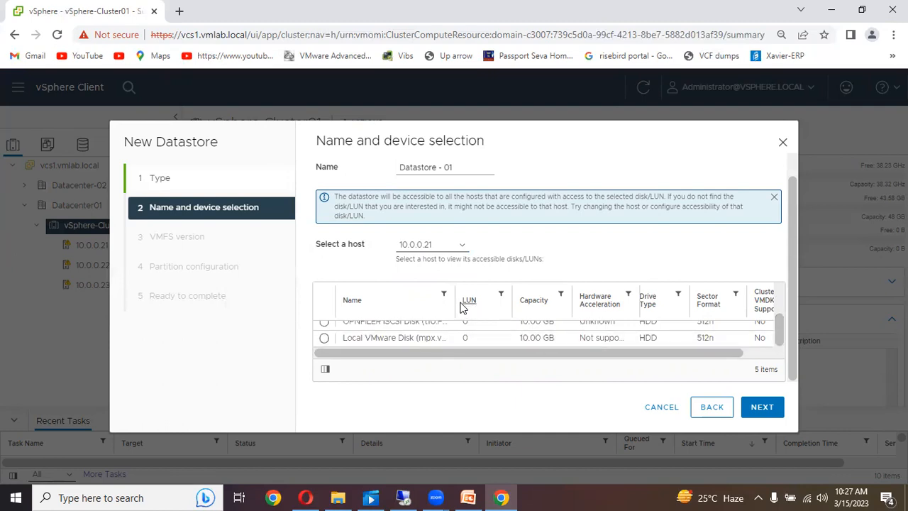
drag(455, 305, 495, 305)
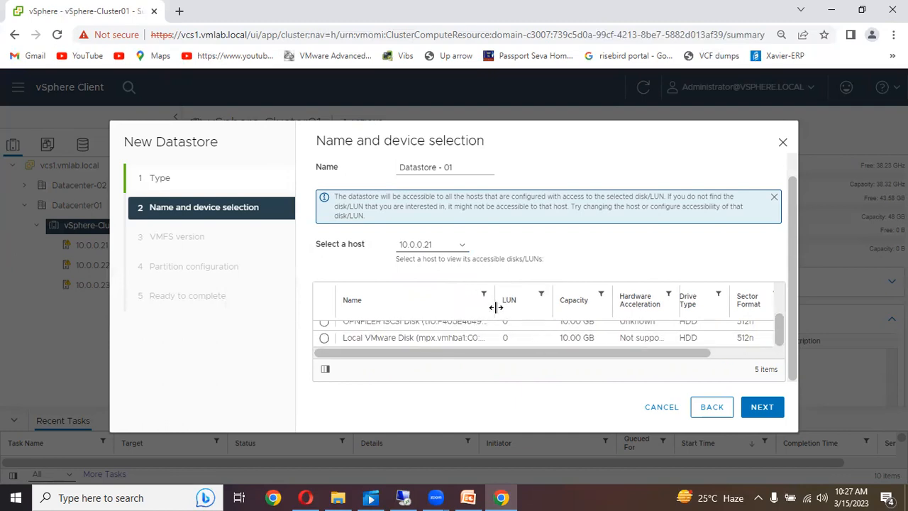
drag(780, 342, 779, 333)
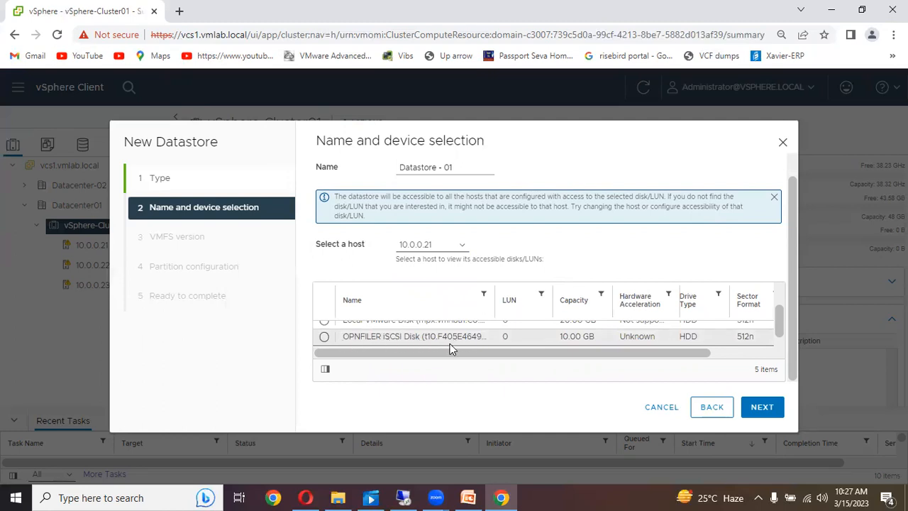
click(324, 337)
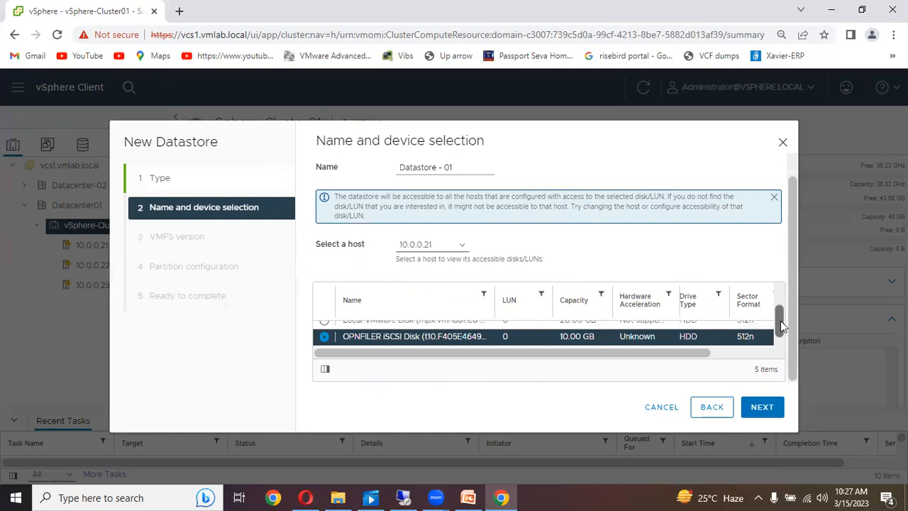
drag(779, 321, 777, 337)
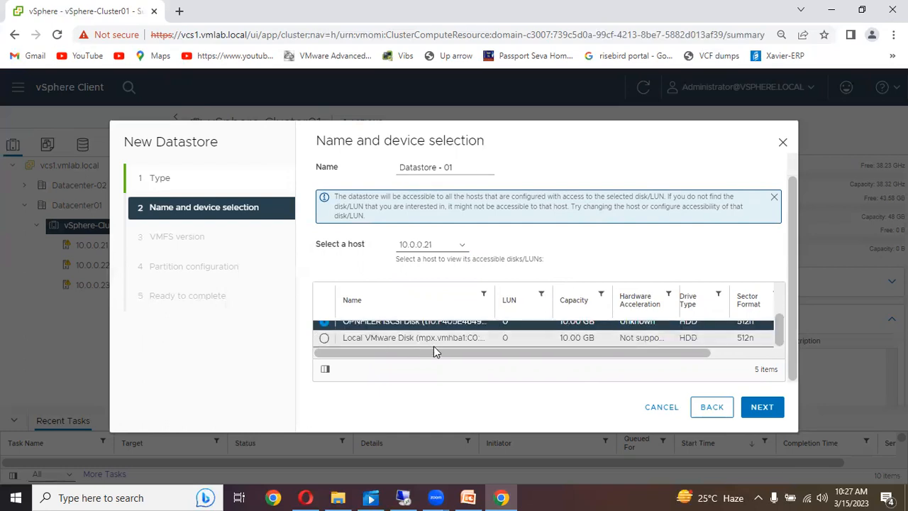
drag(779, 341, 779, 332)
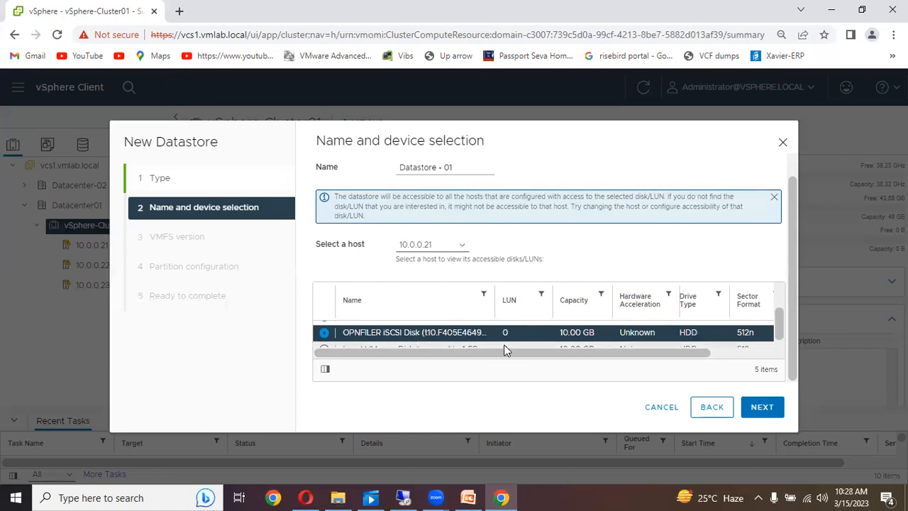
click(778, 411)
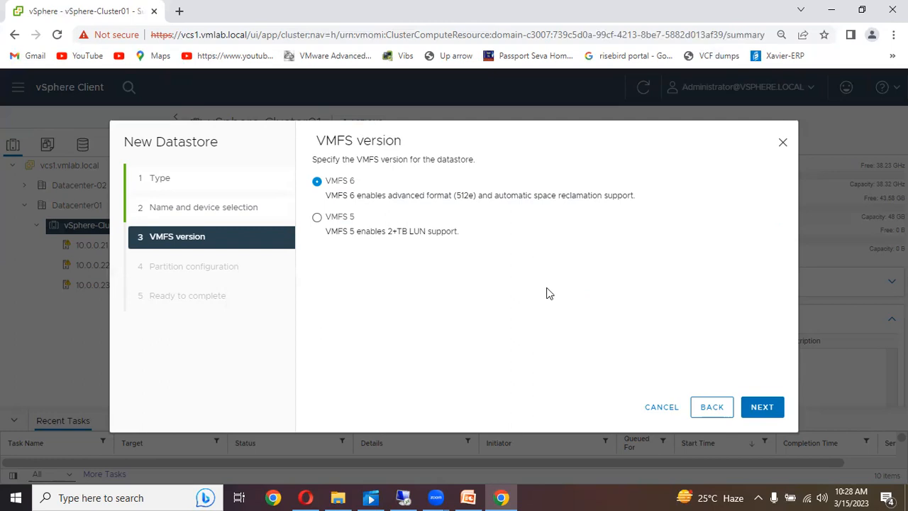
Step: Keep VMFS 6 as the version, set the datastore size to 8 GB and finish creating the datastore
click(770, 406)
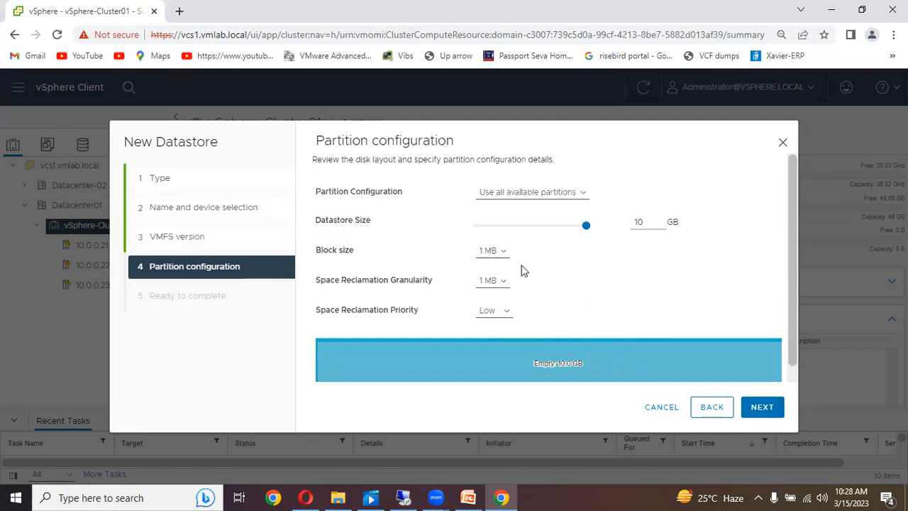
mouse_move(566, 374)
mouse_move(523, 359)
double_click(644, 222)
text(8)
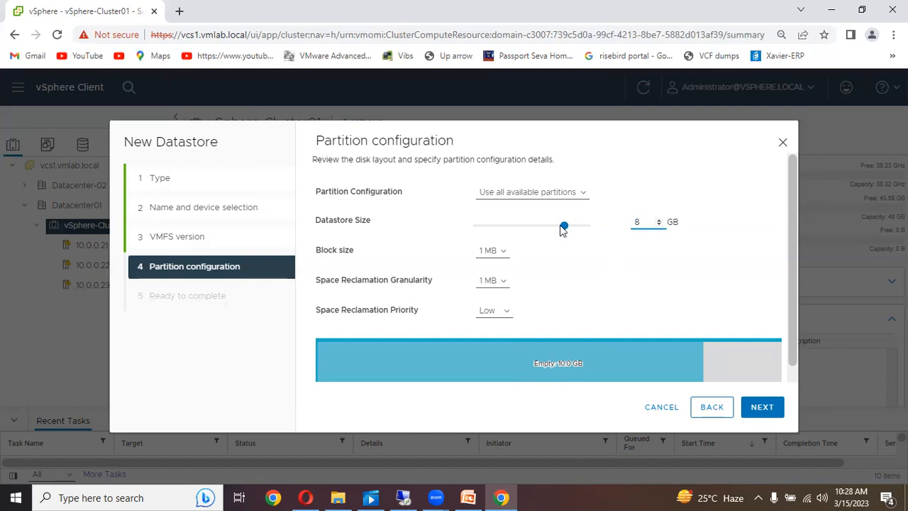
click(772, 415)
click(762, 407)
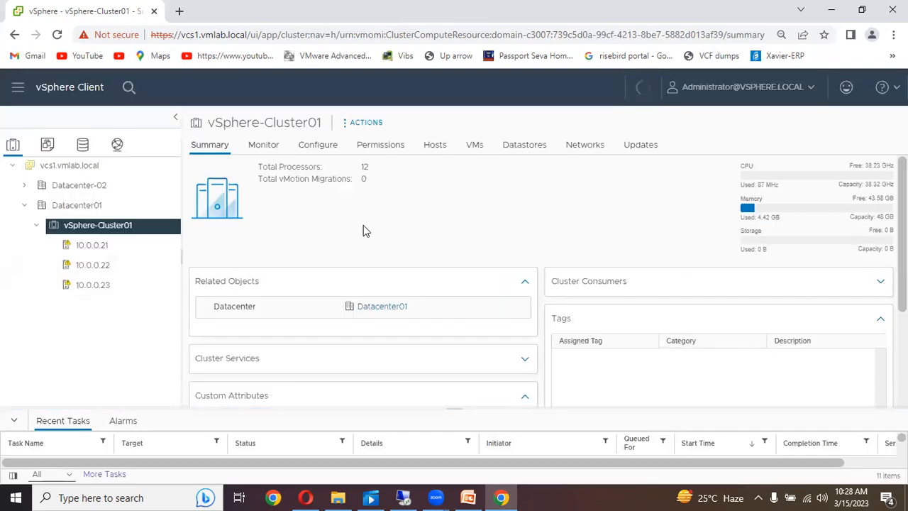
Step: Enlarge the recent tasks list to check the datastore creation tasks, and shrink it again
click(14, 422)
click(13, 473)
drag(453, 408, 465, 349)
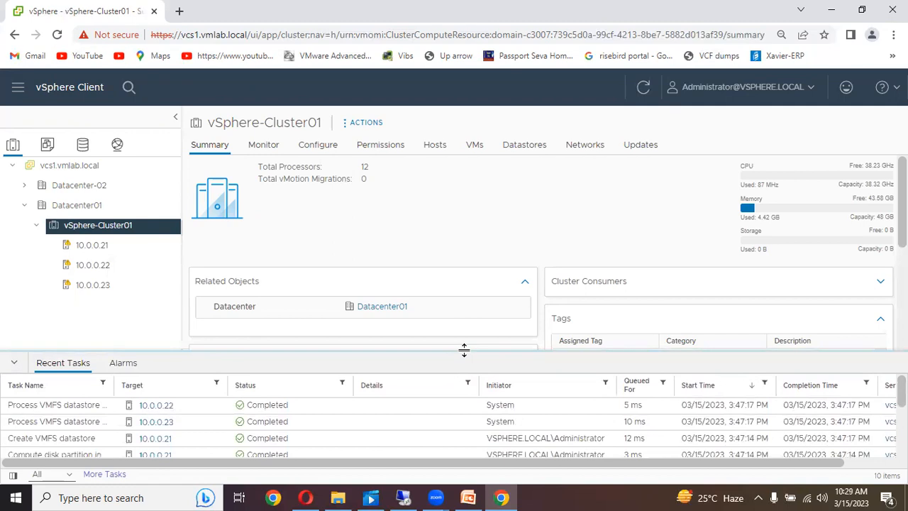
drag(464, 349, 438, 442)
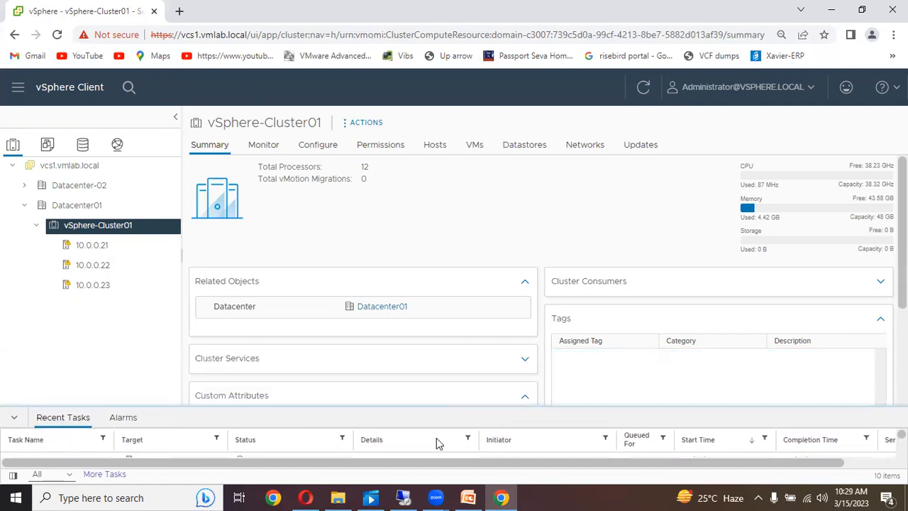
Step: Check the storage capacity in the summaries of hosts 10.0.0.21, 10.0.0.22 and 10.0.0.23
click(105, 250)
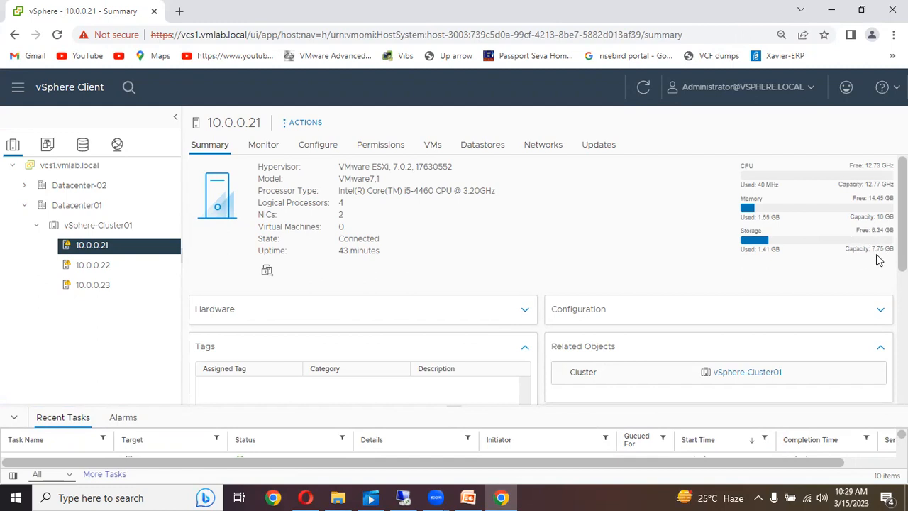
click(106, 266)
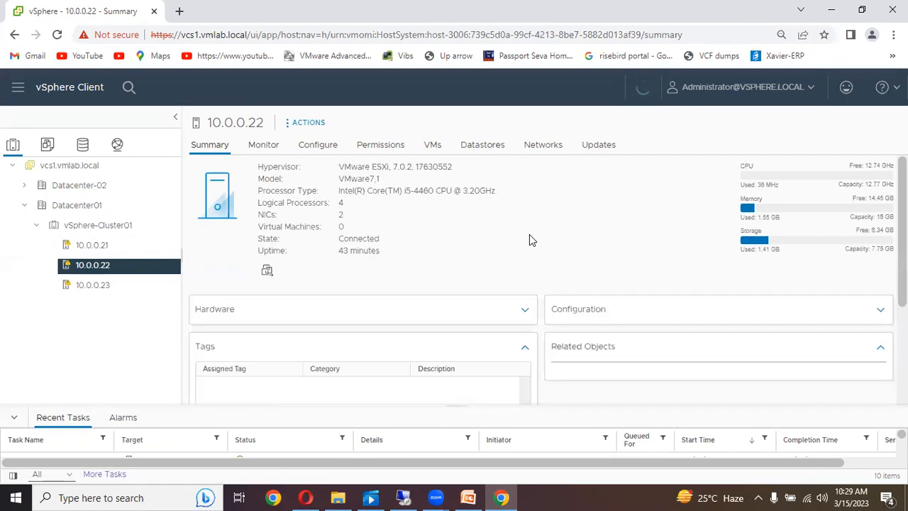
click(127, 290)
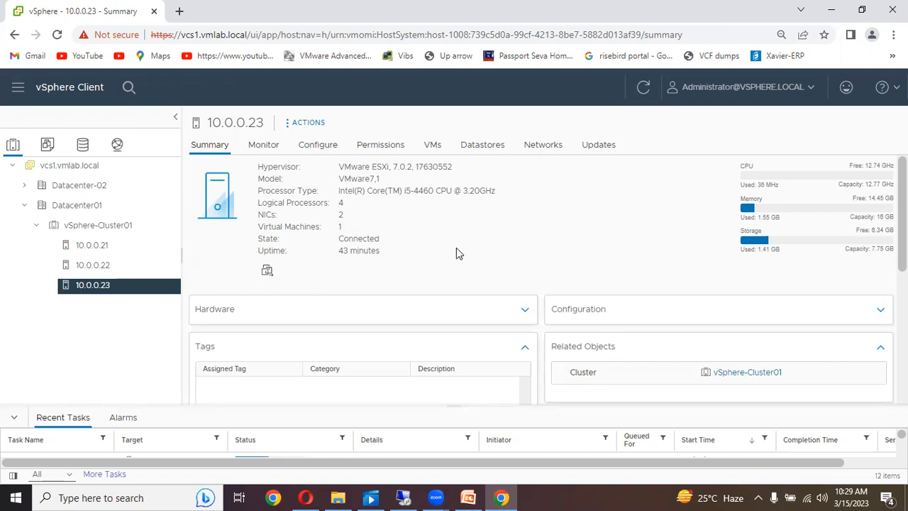
Step: Check the devices of the iSCSI software adapter vmhba65 on host 10.0.0.23
click(322, 146)
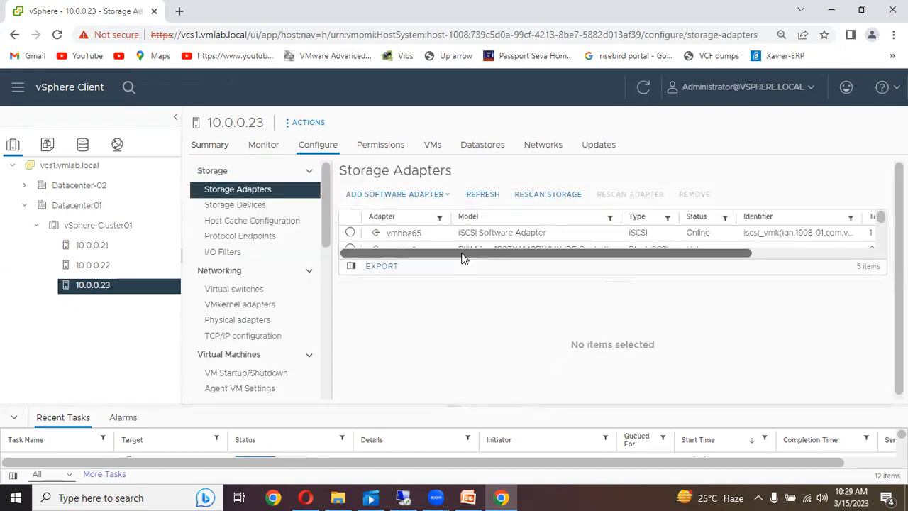
click(349, 232)
click(427, 306)
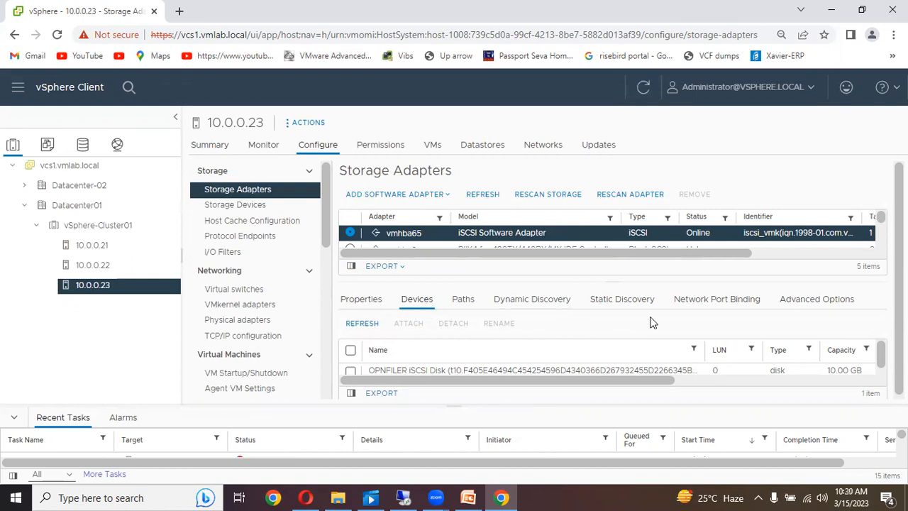
click(694, 310)
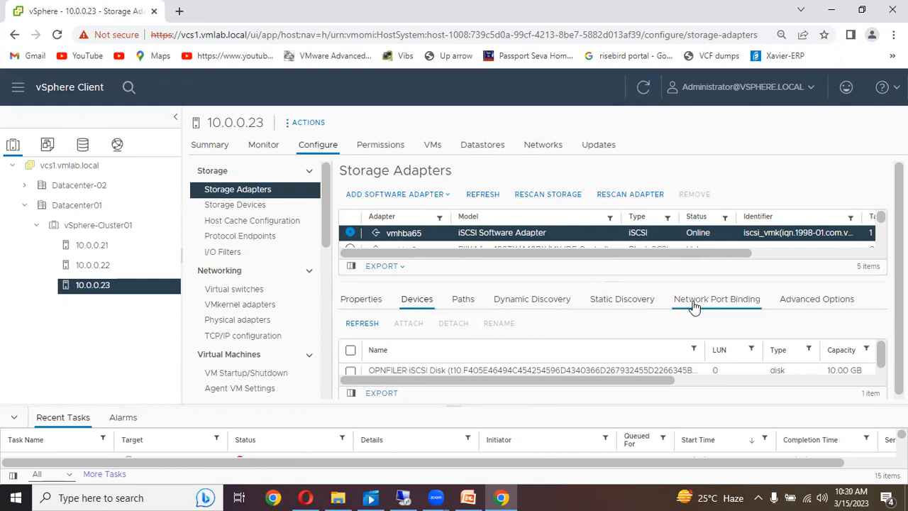
click(537, 307)
click(425, 311)
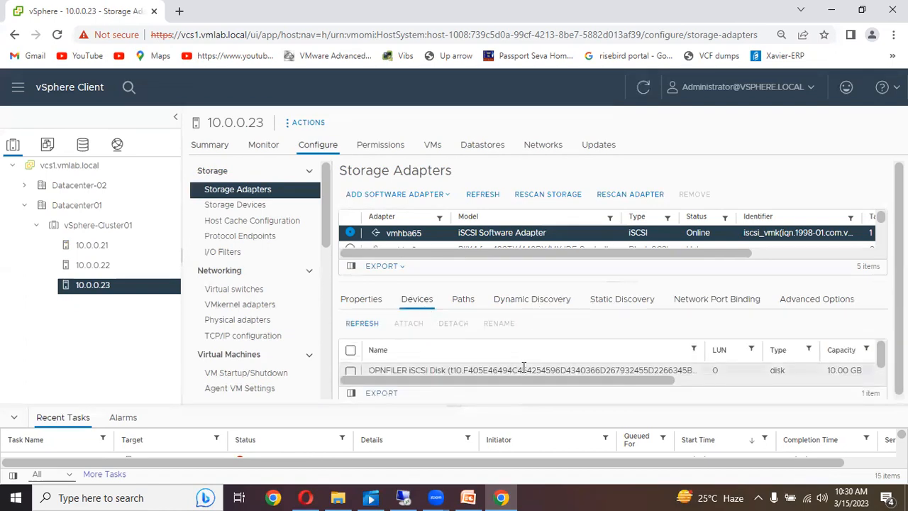
Step: Show the summary of Datastore - 01 under Datacenter01 in the storage inventory
click(84, 148)
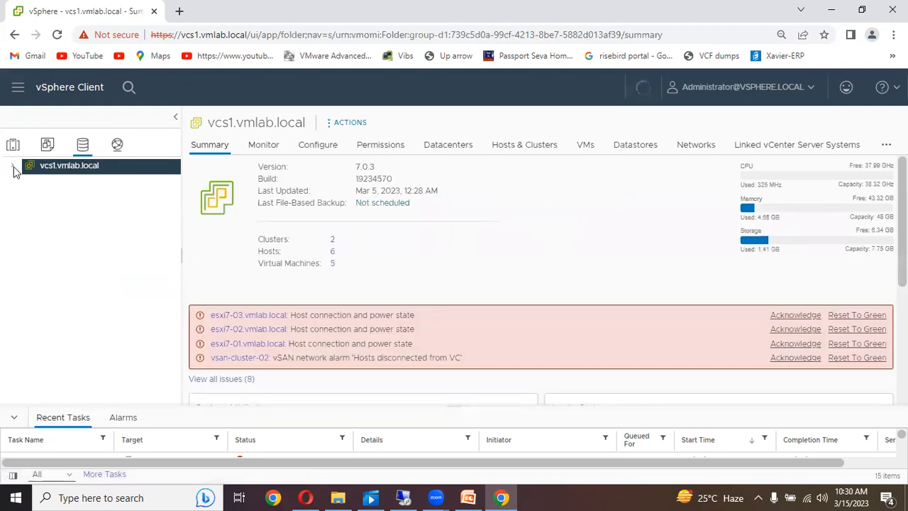
click(12, 165)
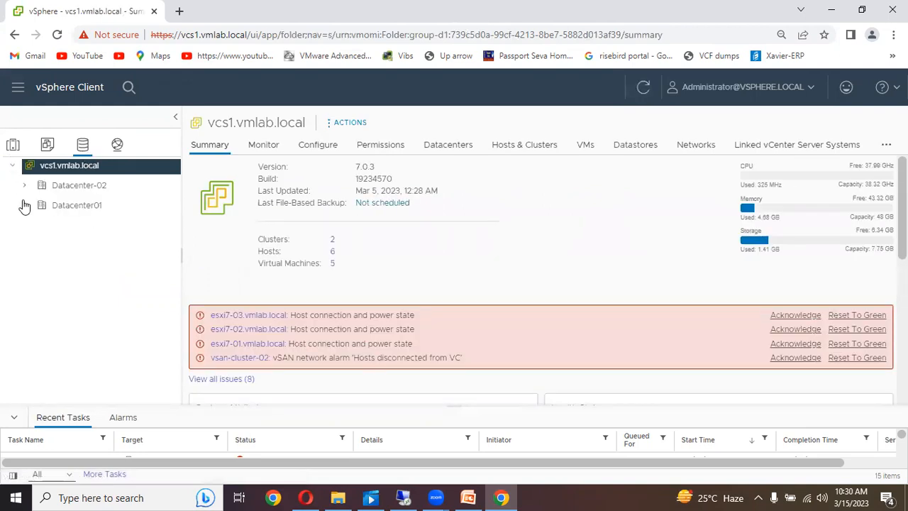
click(23, 205)
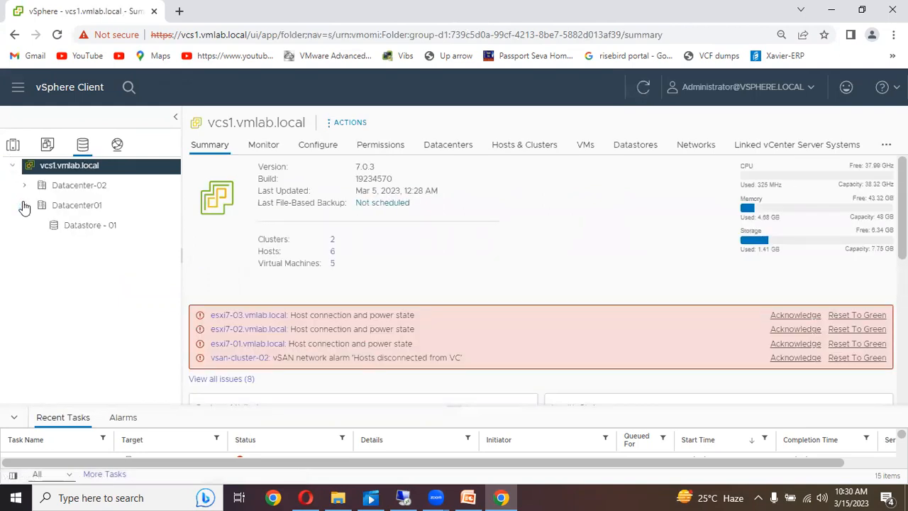
click(113, 237)
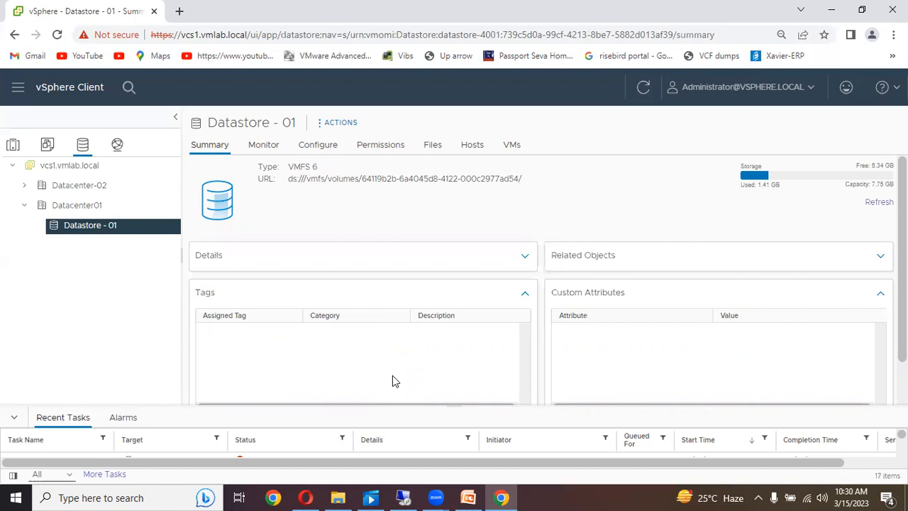
Step: Increase the capacity of Datastore - 01 by 2 GB using the free space on the OPNFILER iSCSI disk
right_click(110, 225)
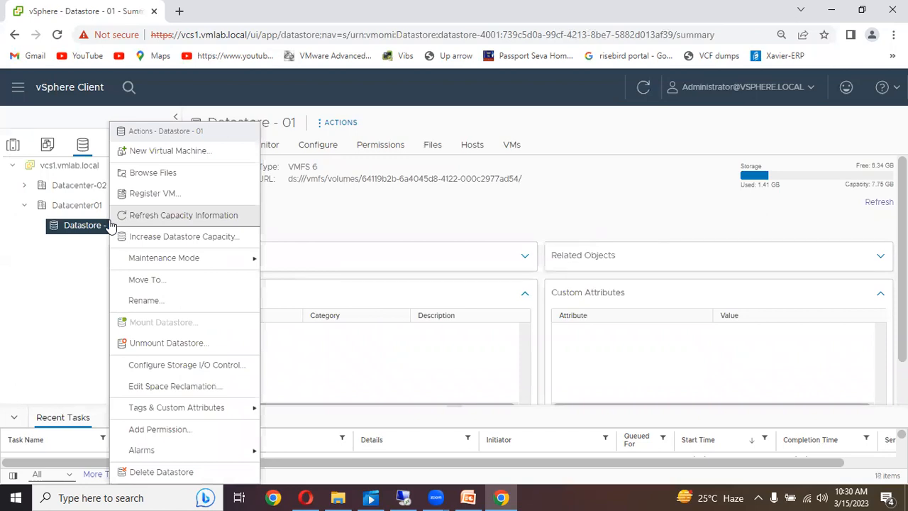
click(212, 238)
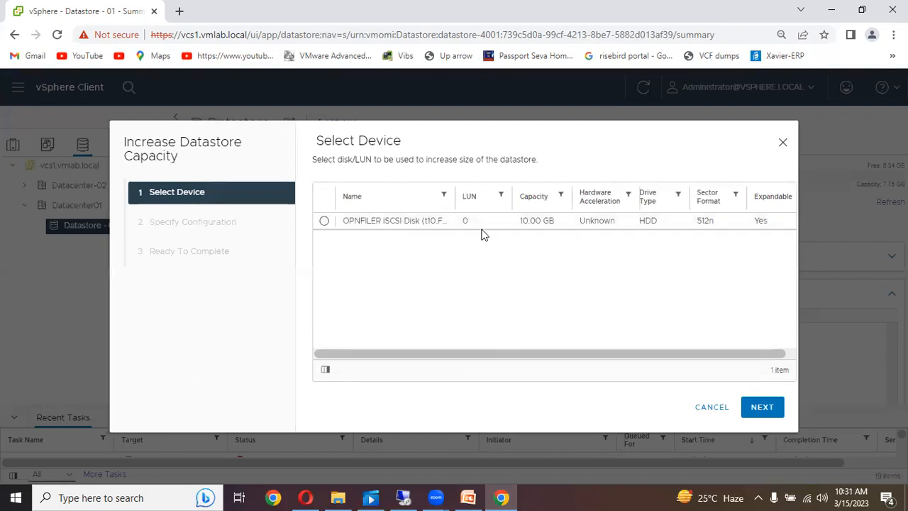
click(325, 222)
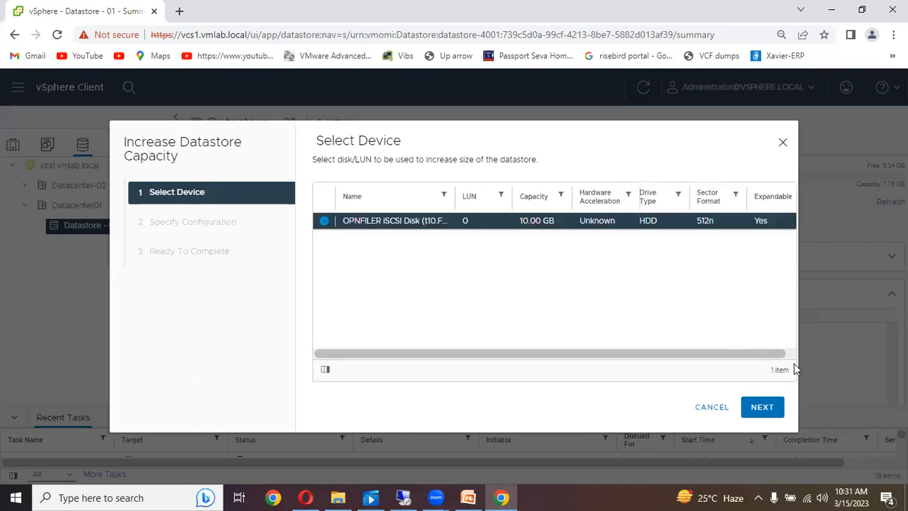
click(765, 407)
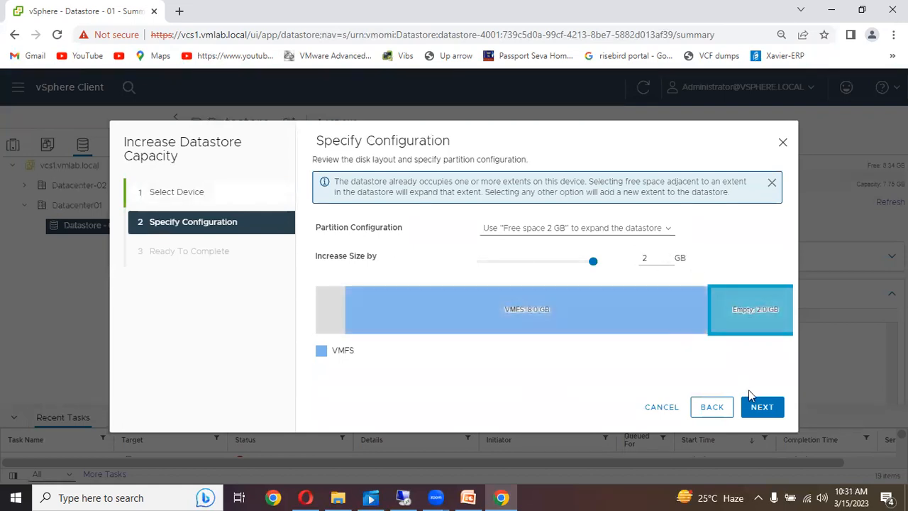
click(760, 411)
click(760, 411)
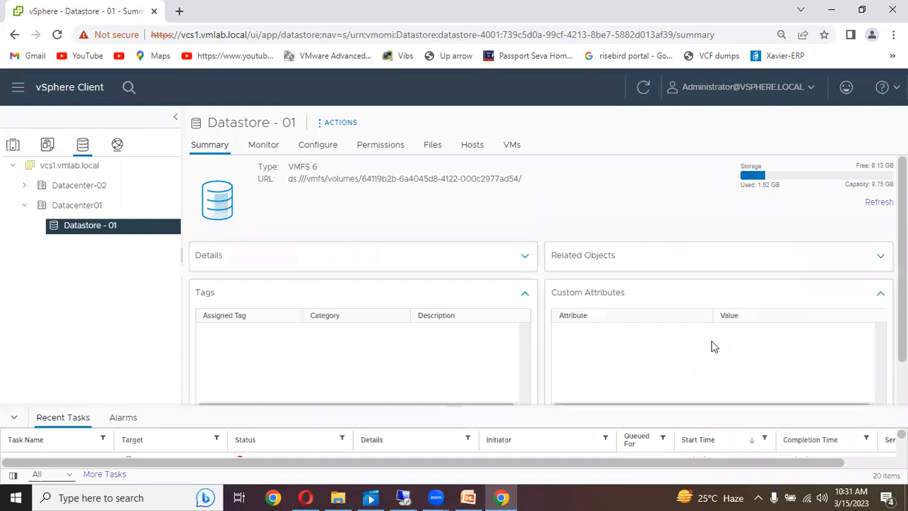
Step: Refresh the storage information of Datastore - 01 and check its capacity
click(883, 202)
drag(884, 184, 835, 183)
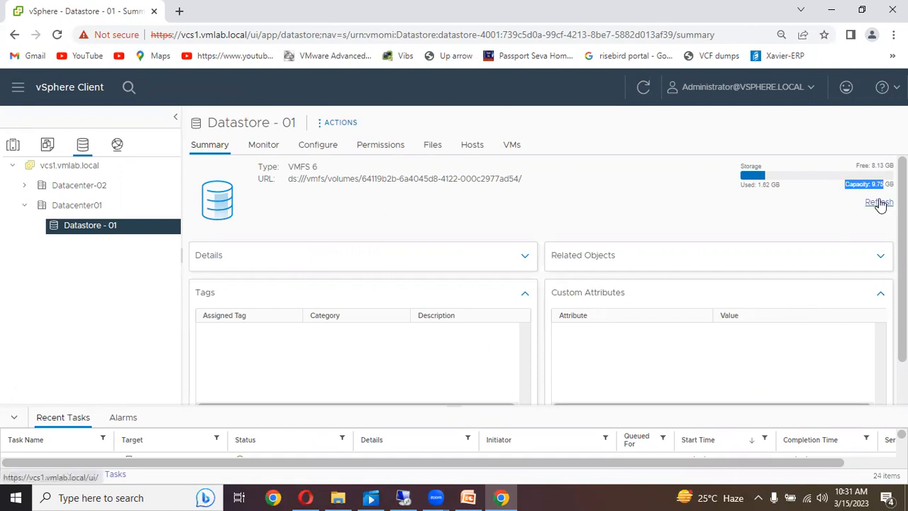
click(687, 224)
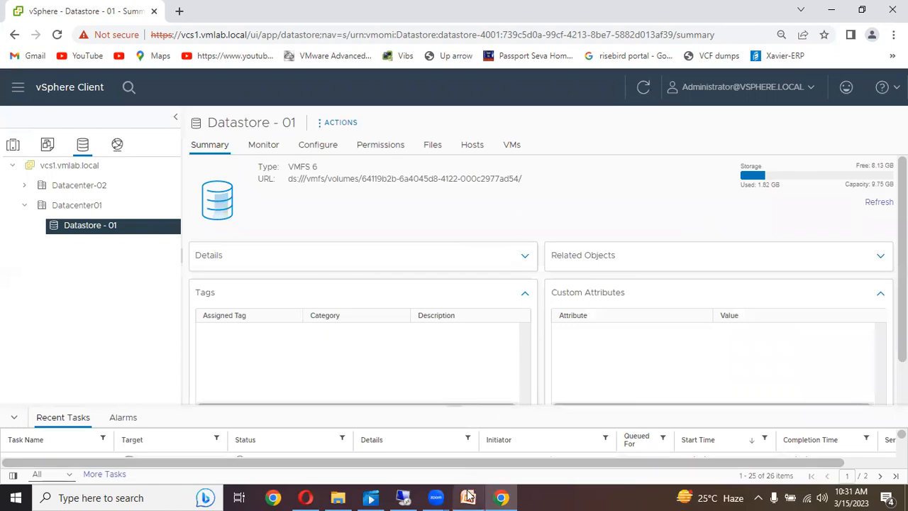
Step: Switch to the PowerPoint deck and add the item "Extend the DS to multiple LUNs" after item 6 on the Lab 13 slide
mouse_move(469, 497)
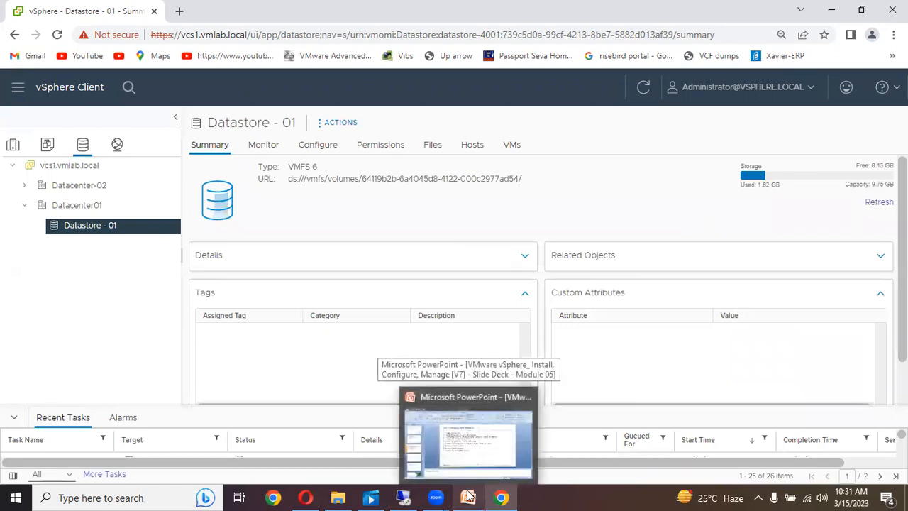
click(464, 455)
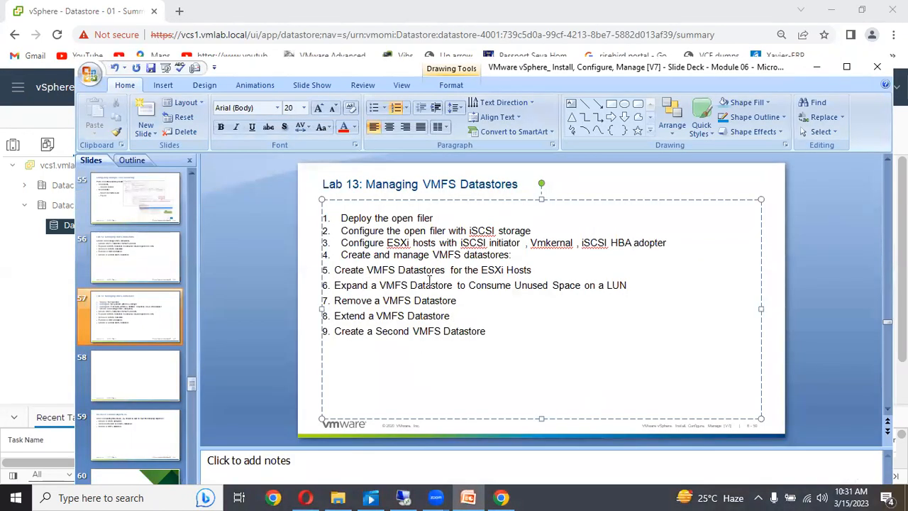
click(630, 284)
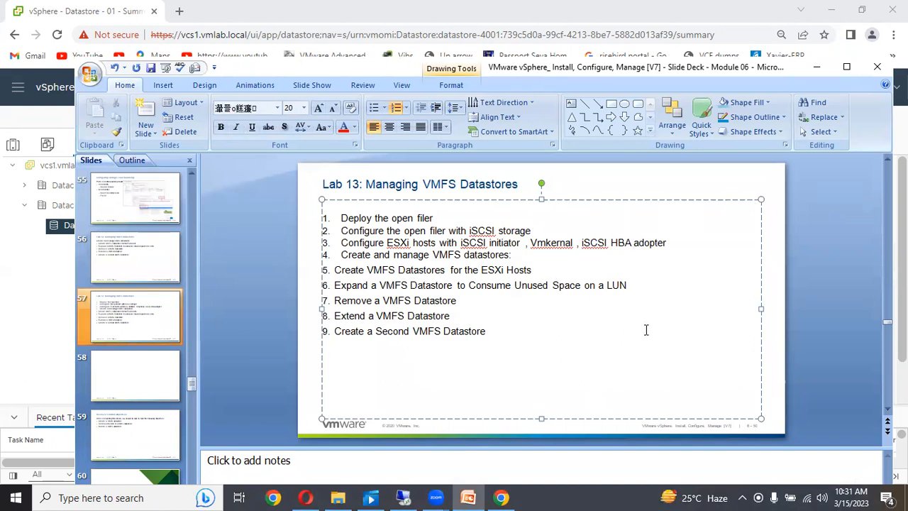
key(Return)
text(Extend t)
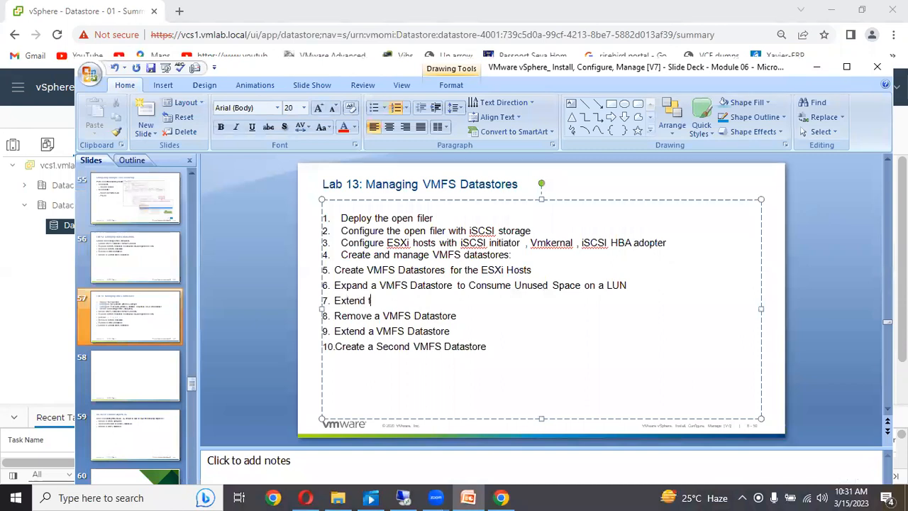
text(he DS to multipe LUNs)
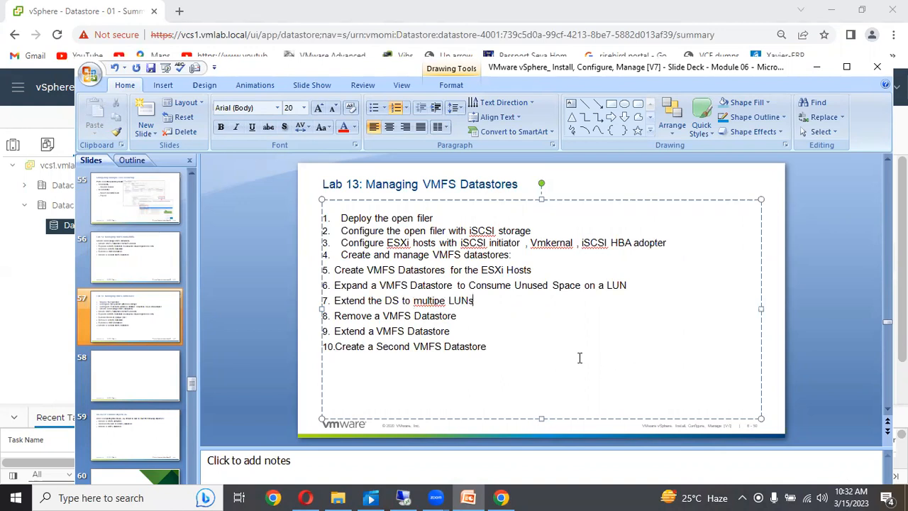
click(441, 299)
text(l)
click(538, 325)
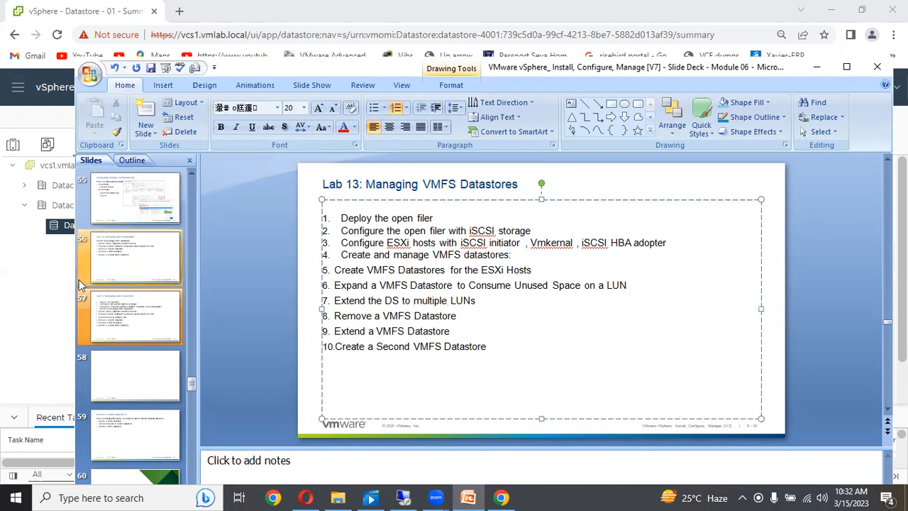
Step: Switch to the remote desktop 10.0.0.101 and show its Openfiler browser window maximized
click(41, 279)
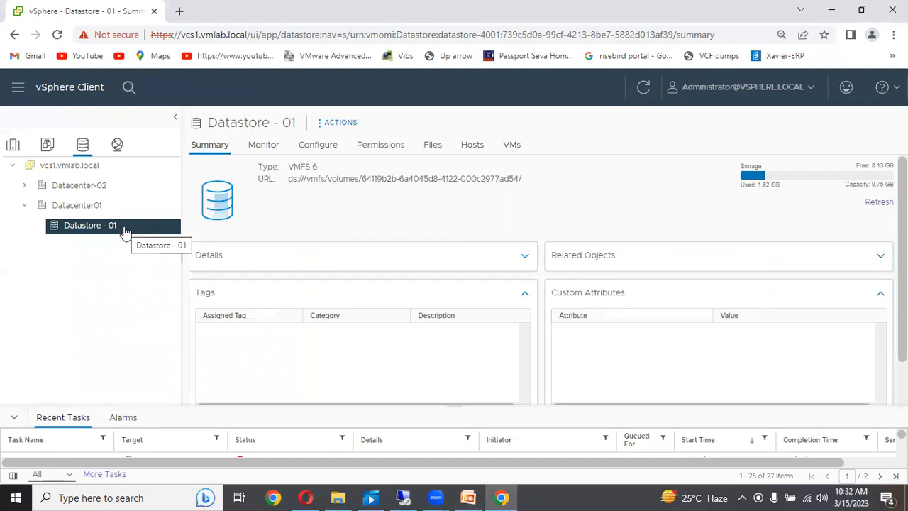
click(403, 498)
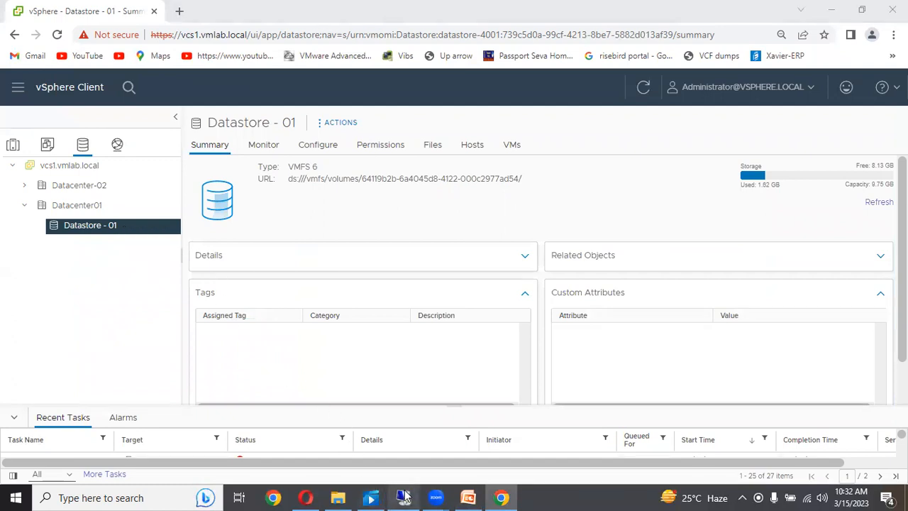
click(868, 12)
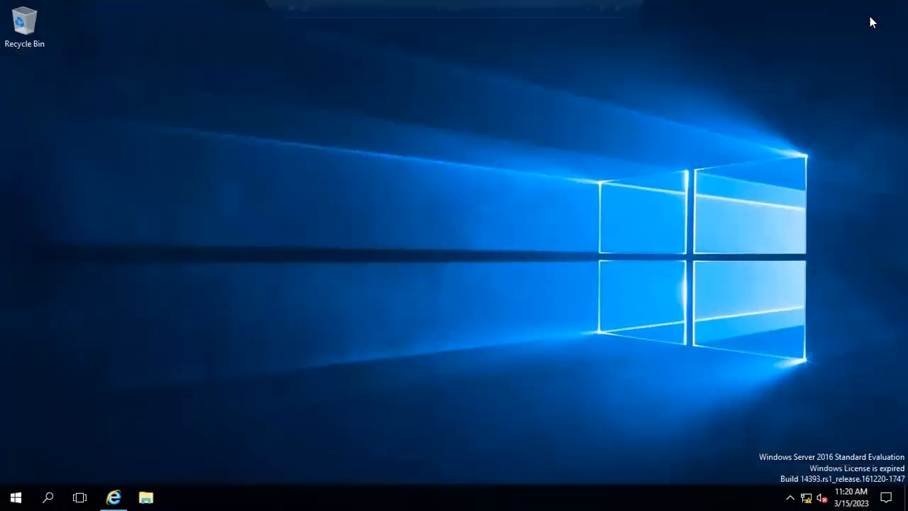
click(114, 498)
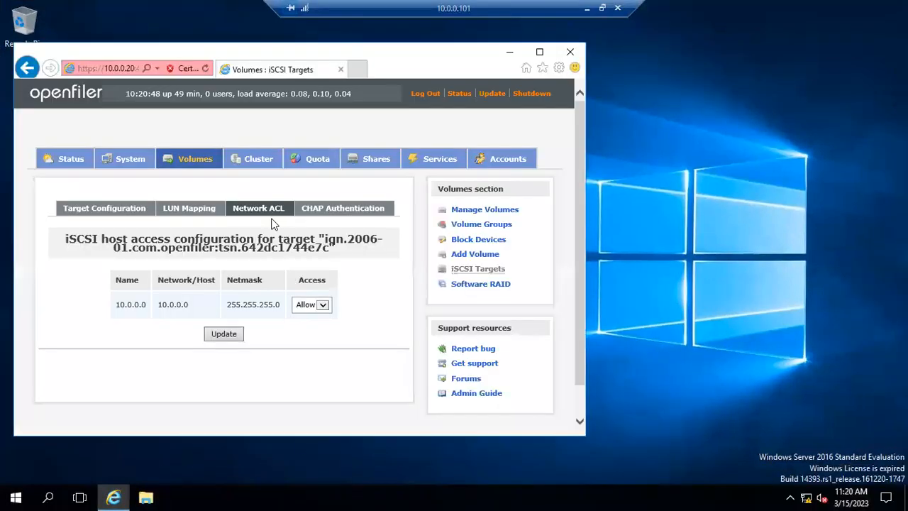
drag(506, 69, 547, 80)
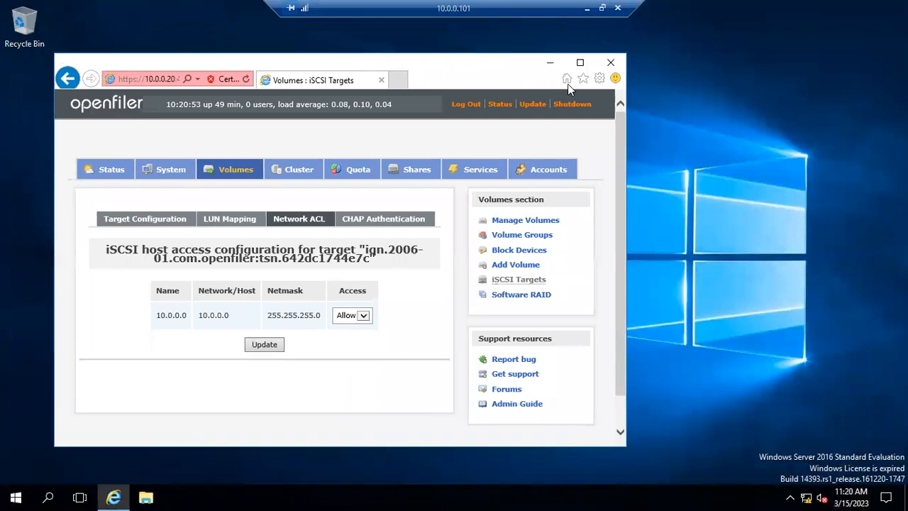
click(580, 62)
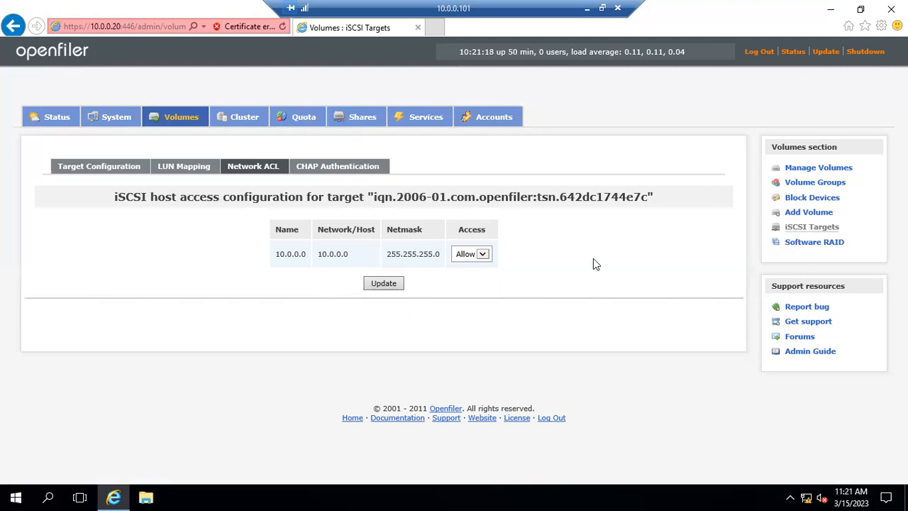
Step: Begin a new volume in volume group vg1 with LUN1 as its name and description
click(801, 219)
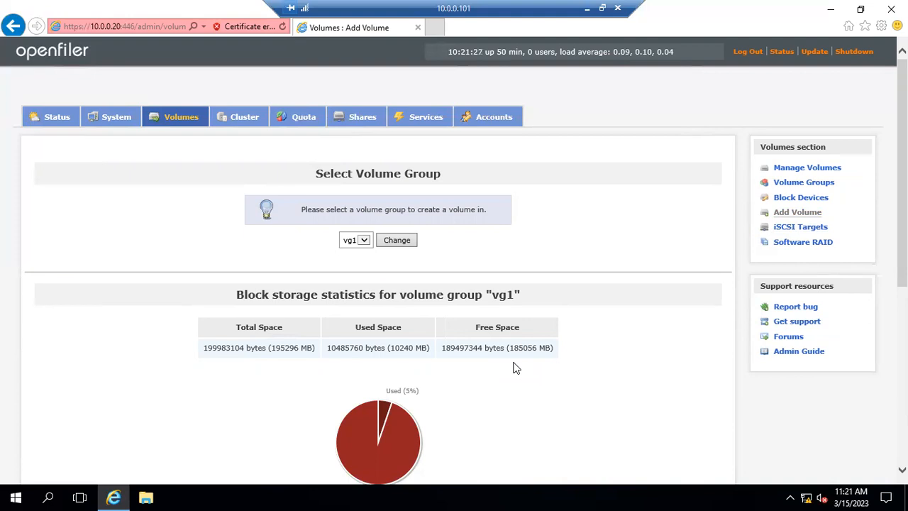
scroll(514, 369, down, 4)
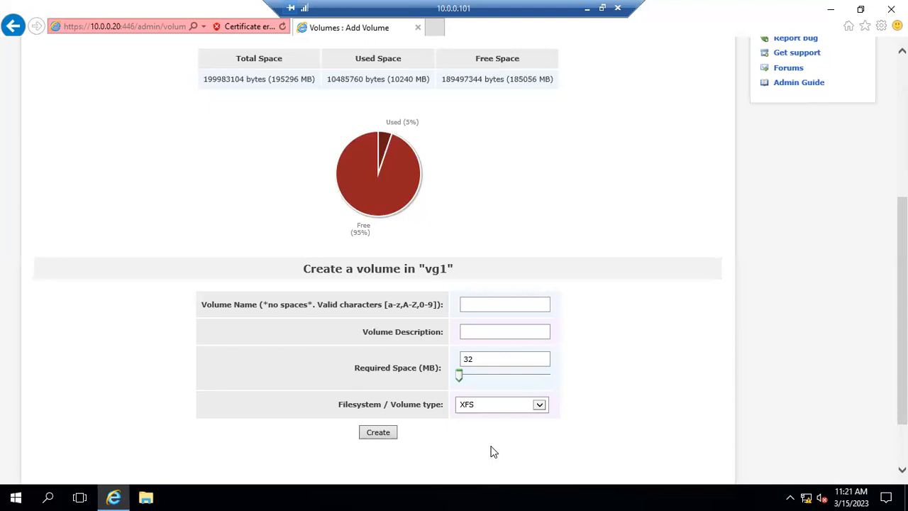
click(468, 305)
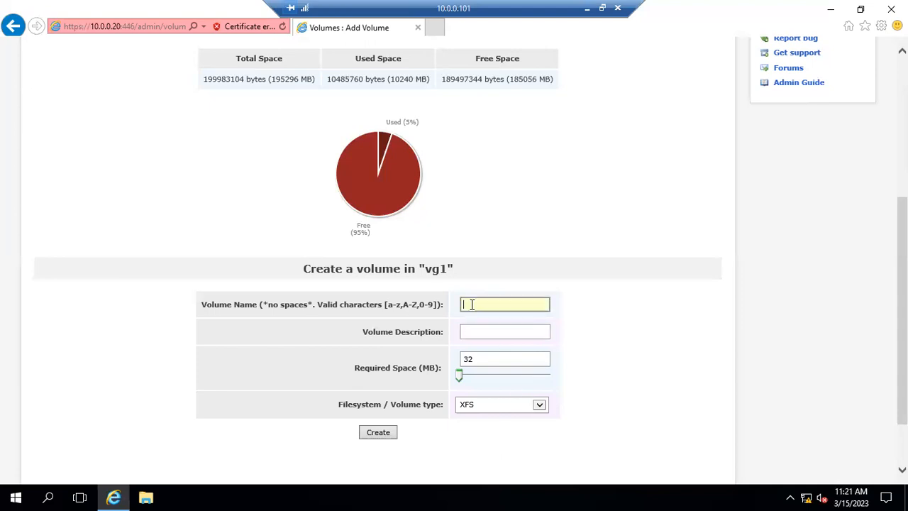
text(LUN1)
click(479, 335)
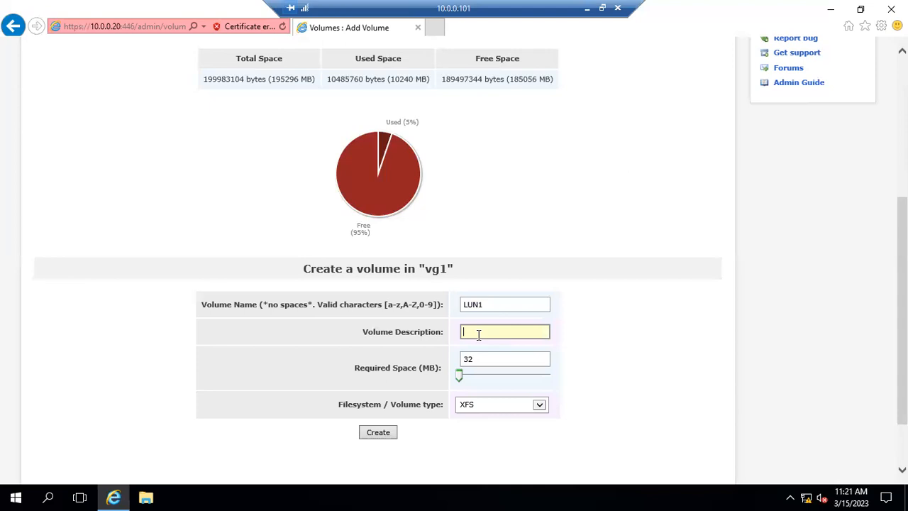
text(LUN1)
Step: Set the required space to 10240 MB and the volume type to block (iSCSI,FC,etc), and create the volume
double_click(463, 358)
text(10240)
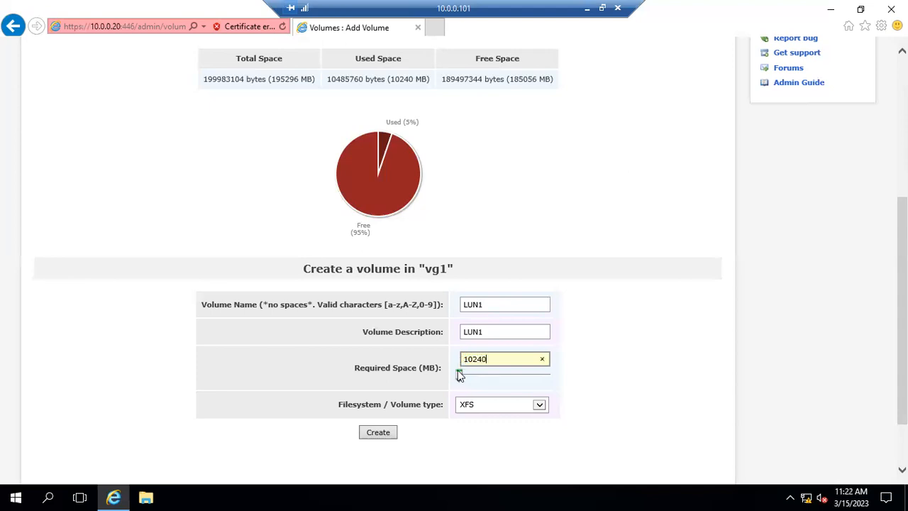
click(544, 407)
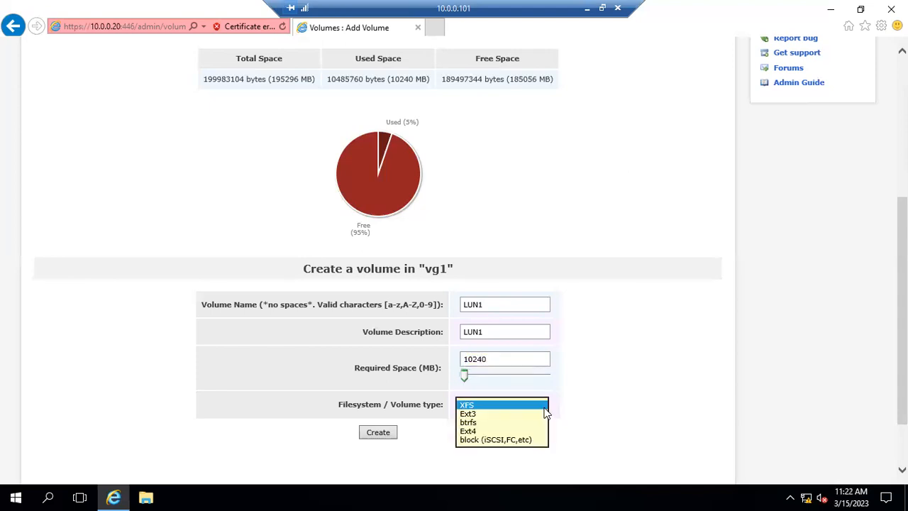
click(493, 440)
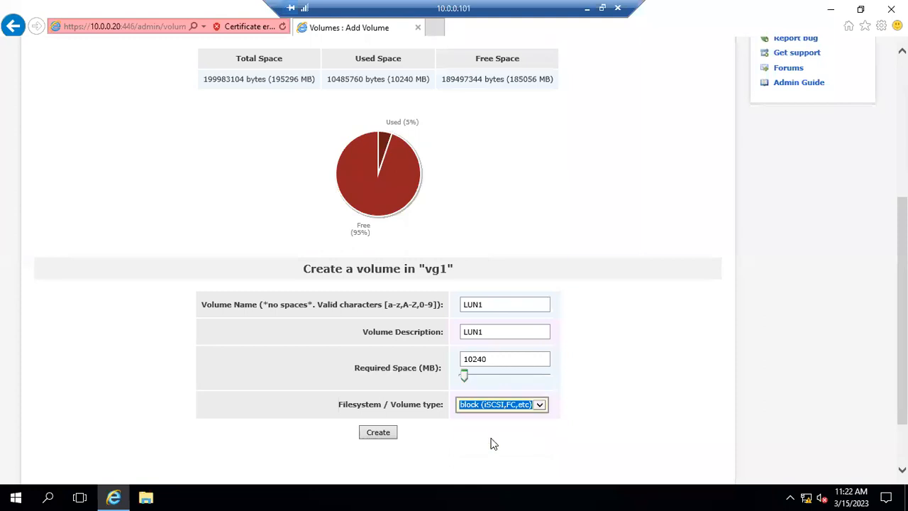
click(596, 404)
click(504, 306)
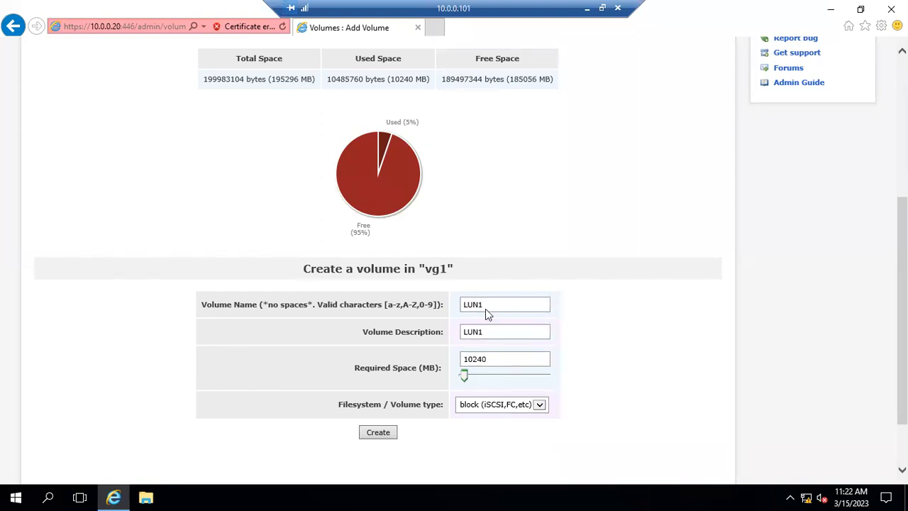
click(378, 433)
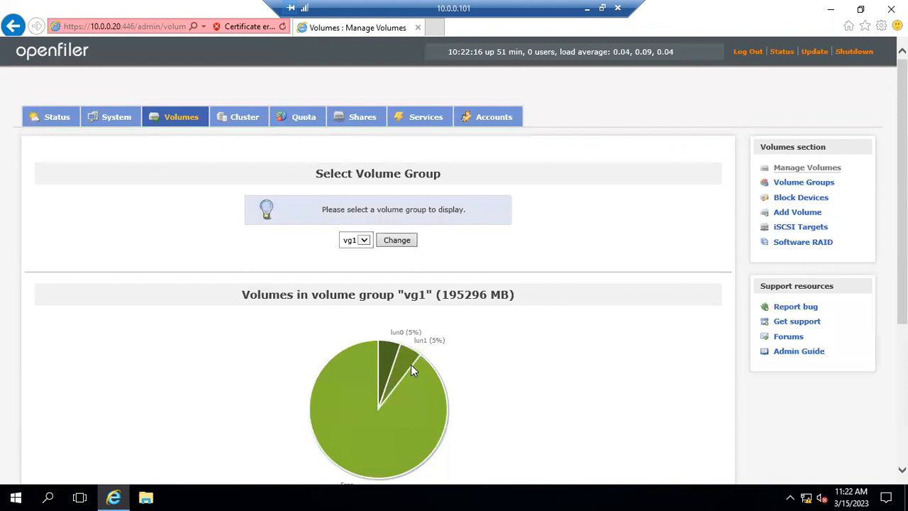
Step: Map the new LUN1 volume, /dev/vg1/lun1, to the Openfiler iSCSI target with write-thru mode and blockio transfer
scroll(528, 353, down, 3)
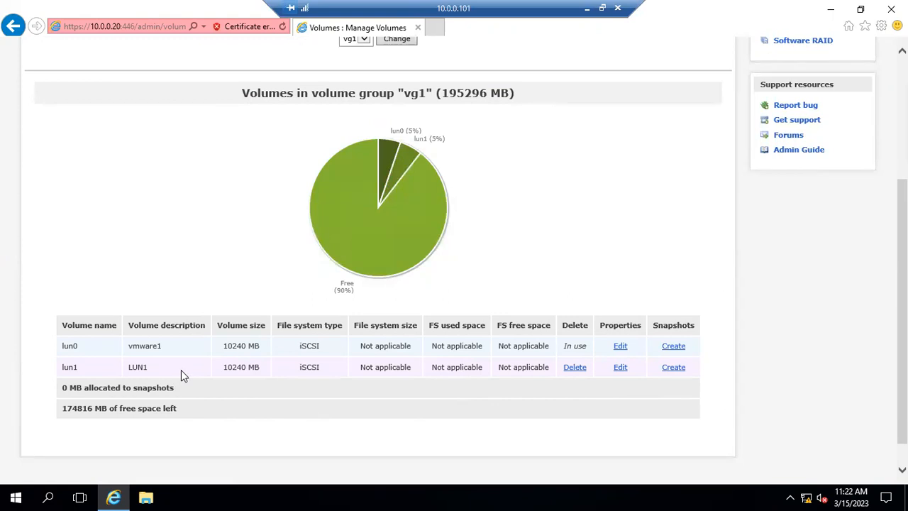
scroll(181, 369, up, 3)
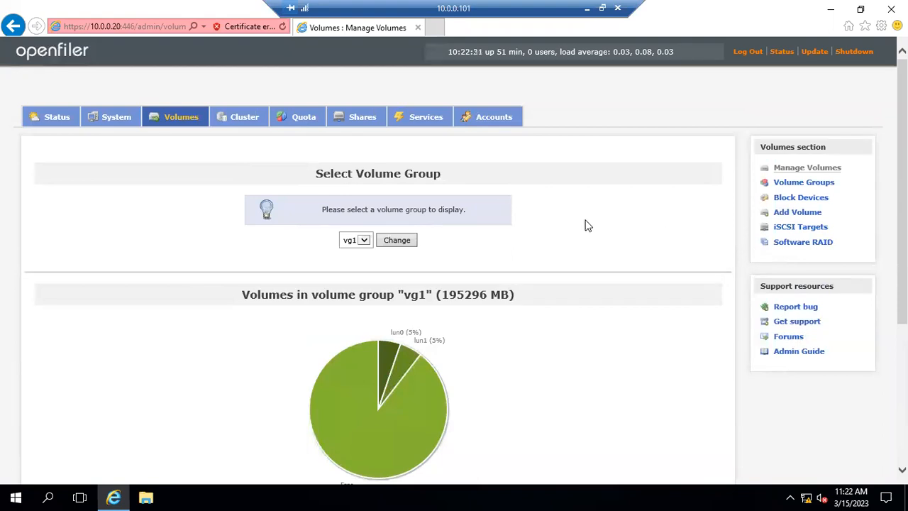
scroll(586, 226, down, 2)
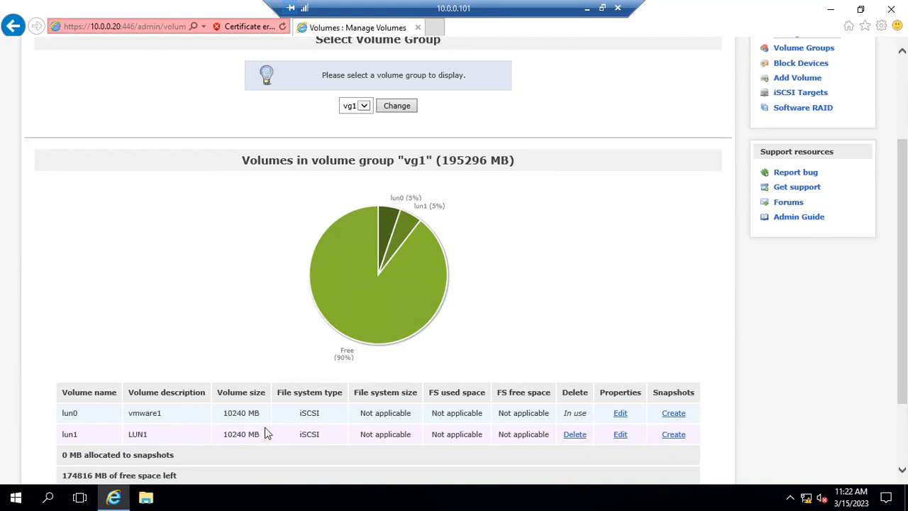
scroll(593, 271, up, 3)
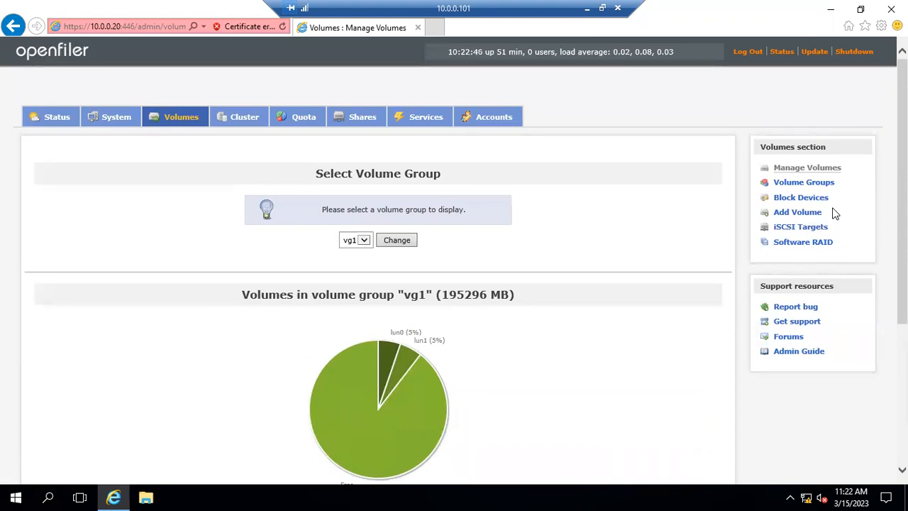
click(811, 228)
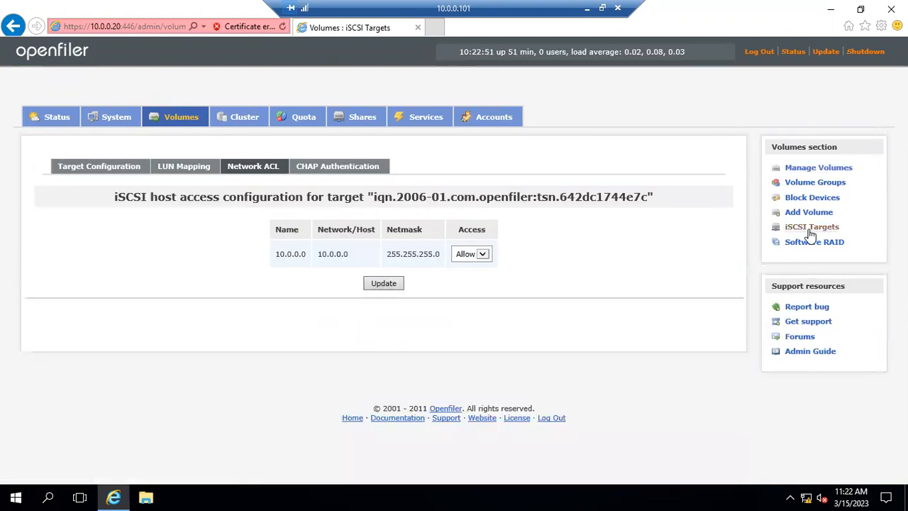
click(184, 171)
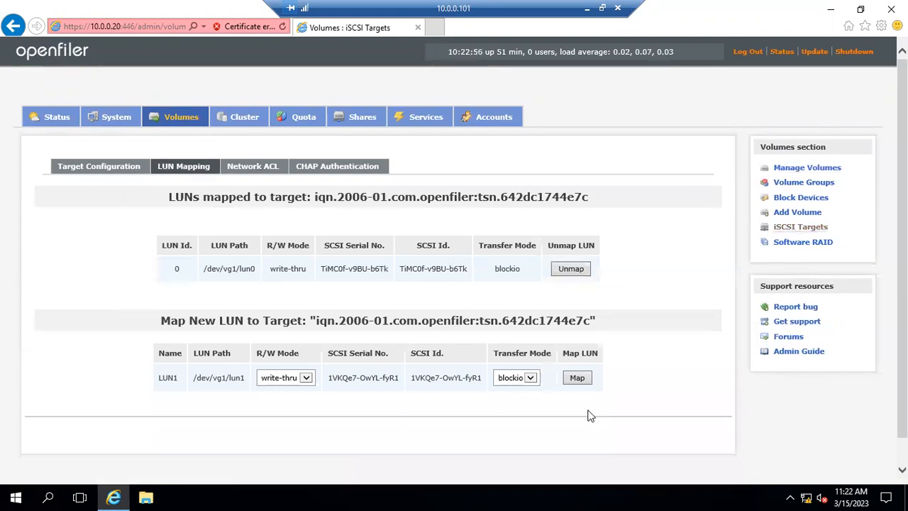
click(581, 381)
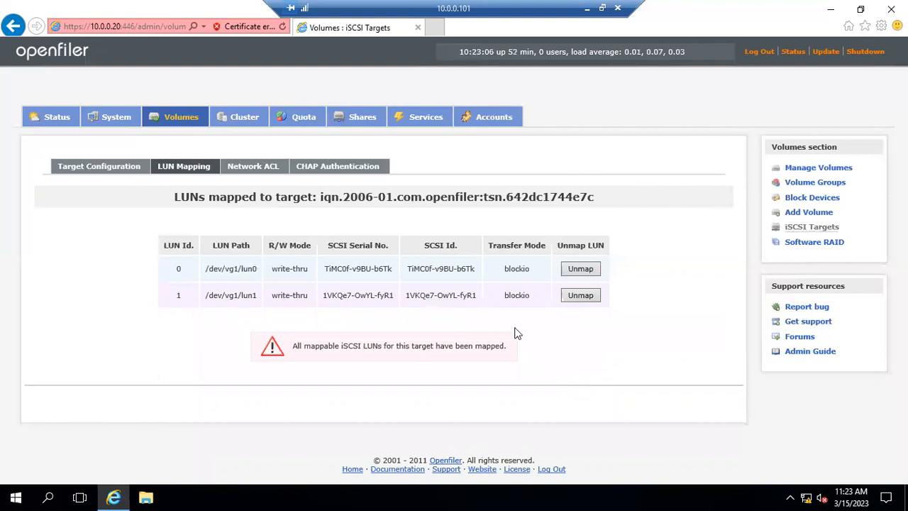
click(249, 171)
click(186, 171)
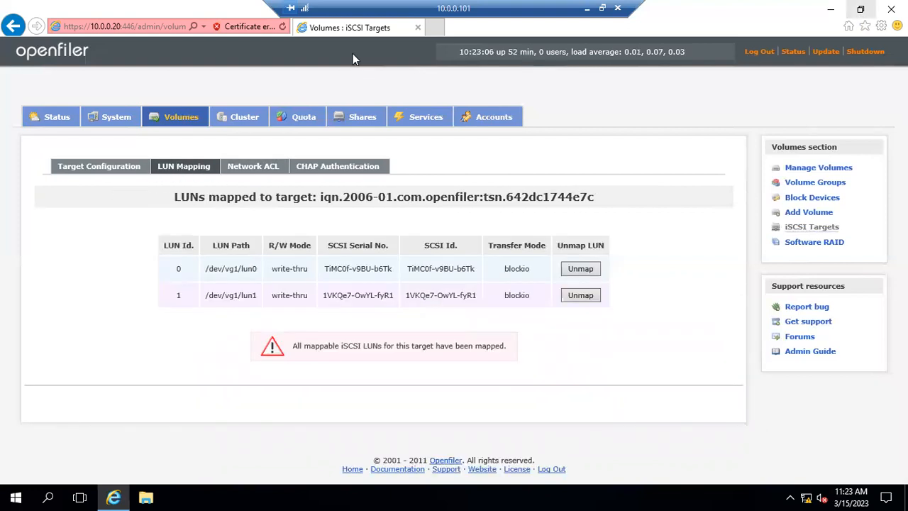
Step: Switch to the vSphere Client and rescan host 10.0.0.21 for new storage devices and VMFS volumes
double_click(128, 12)
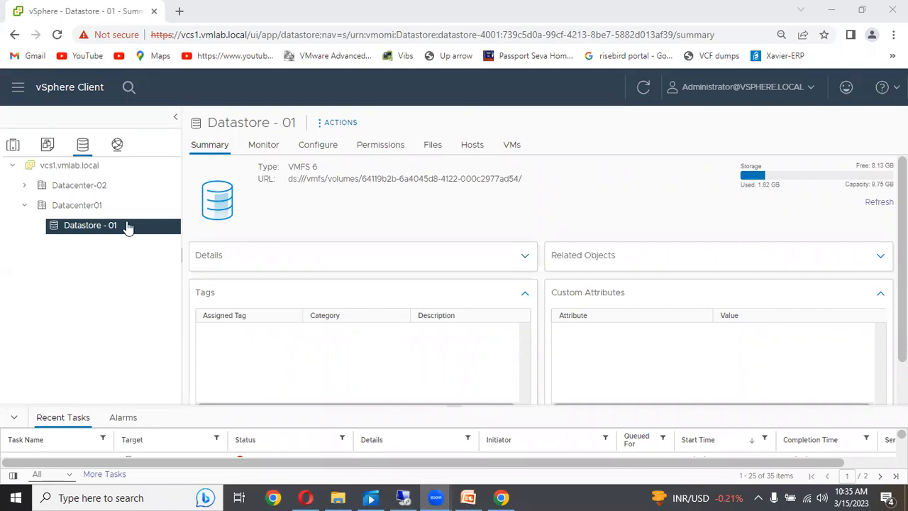
click(17, 146)
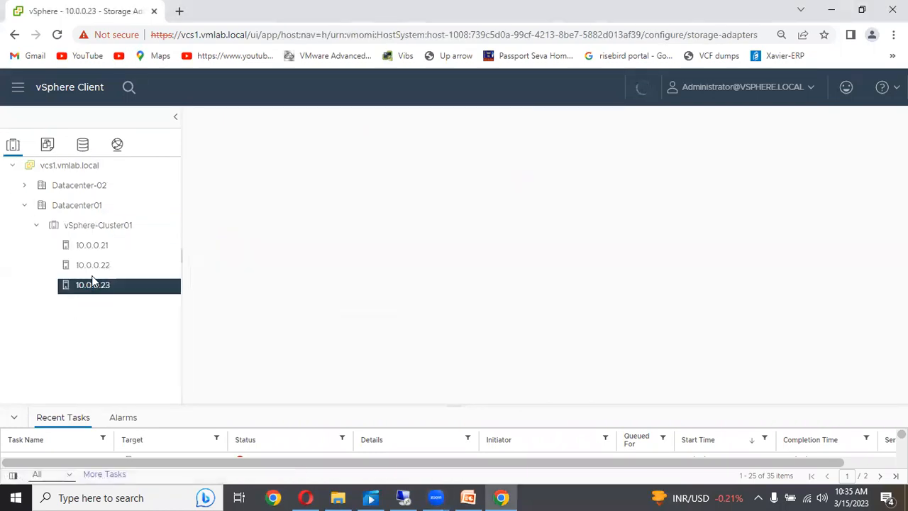
click(99, 247)
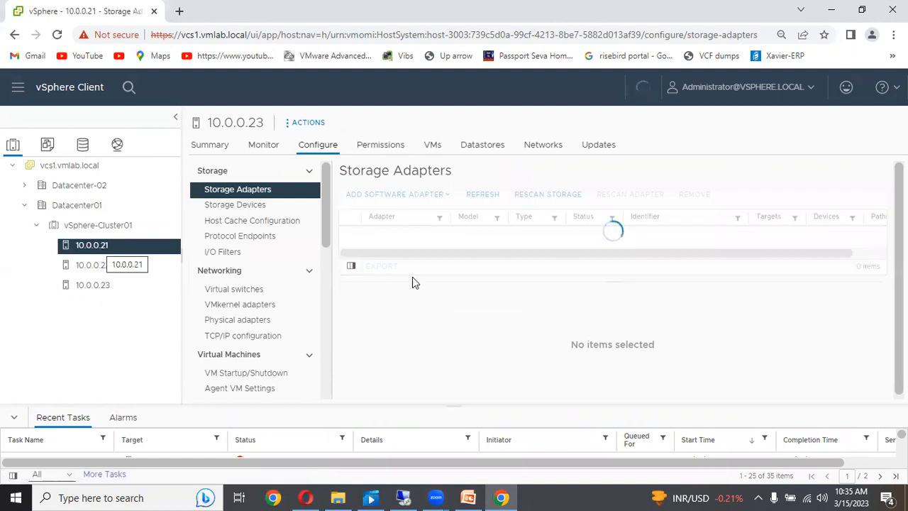
click(350, 234)
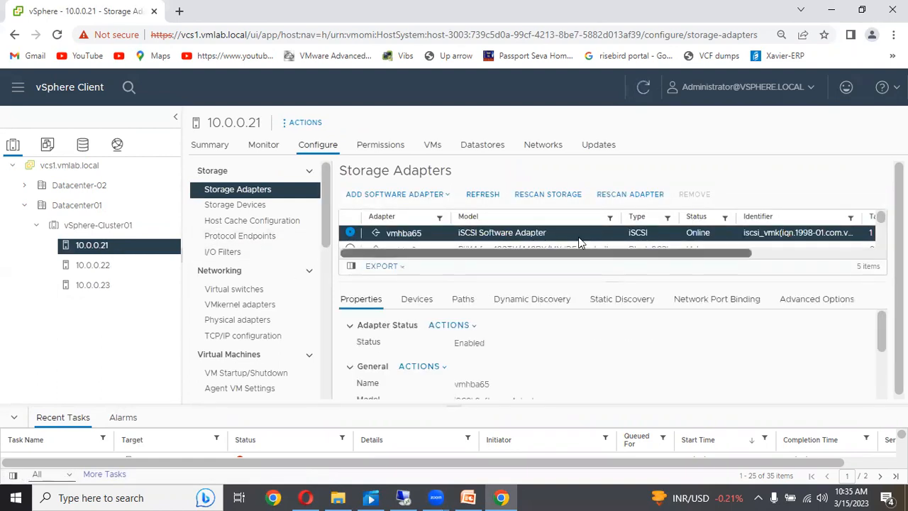
click(566, 199)
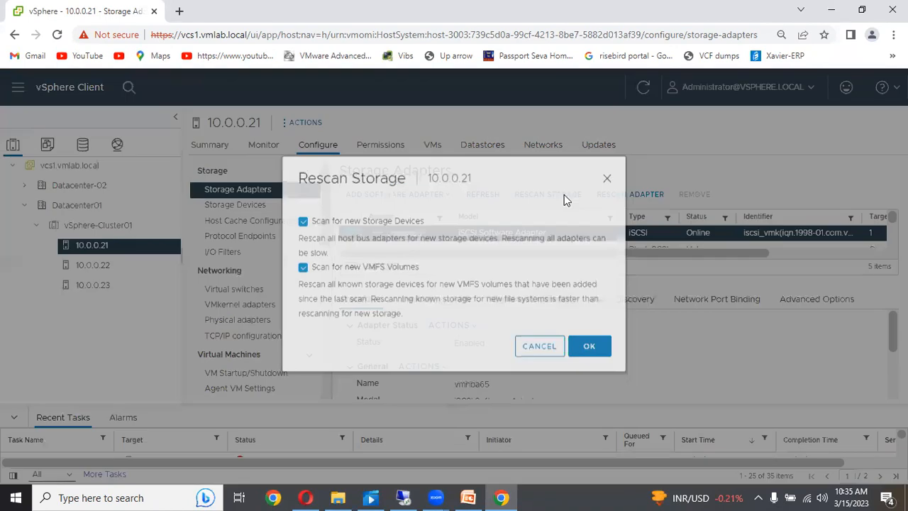
click(587, 360)
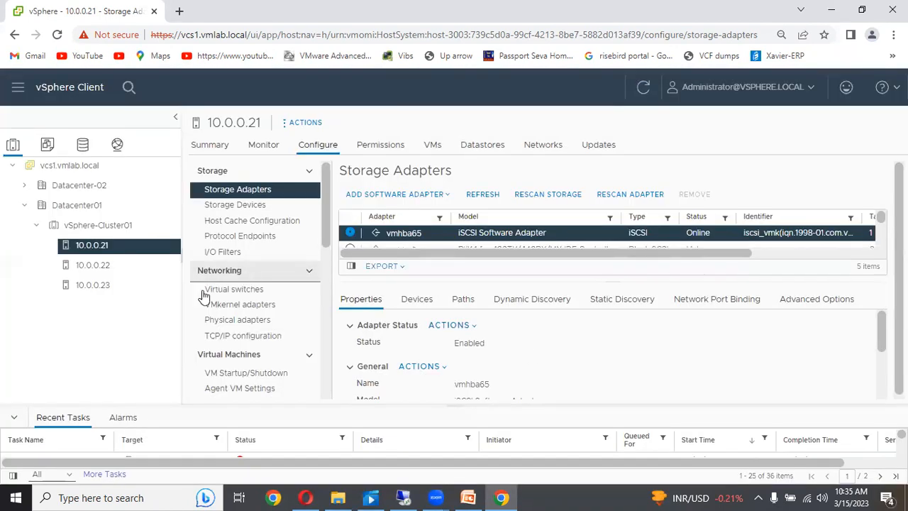
Step: Rescan hosts 10.0.0.22 and 10.0.0.23 for new storage devices and new VMFS volumes
click(121, 271)
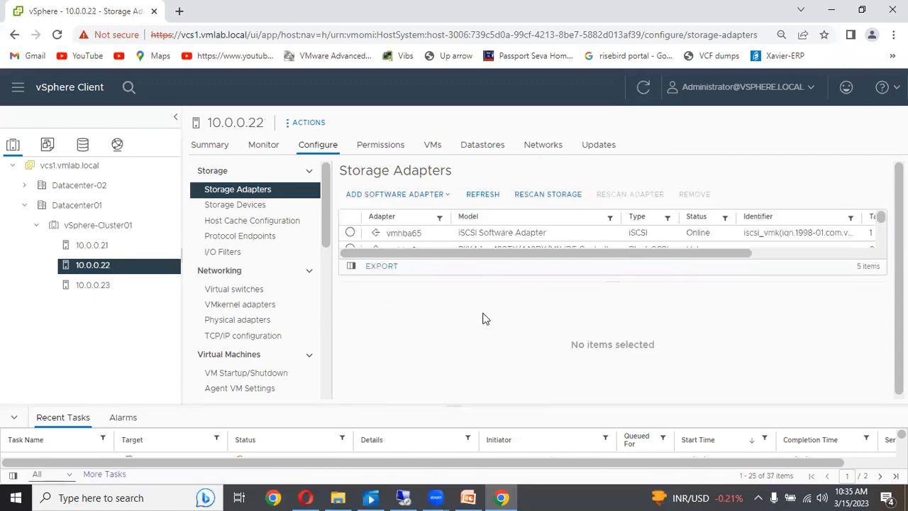
click(565, 201)
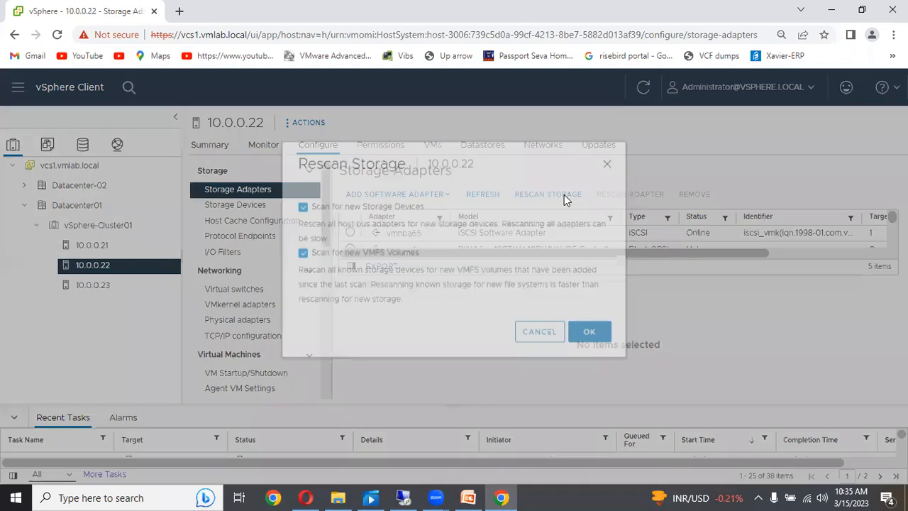
click(588, 360)
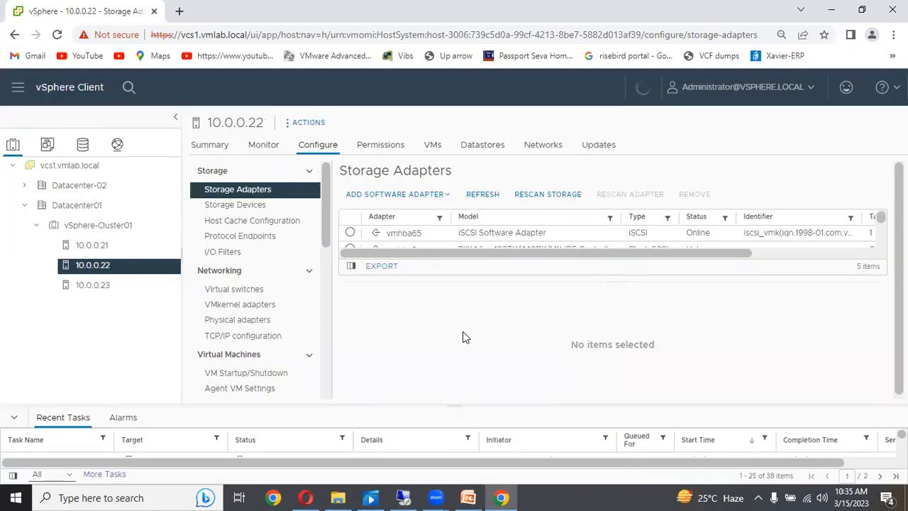
click(101, 294)
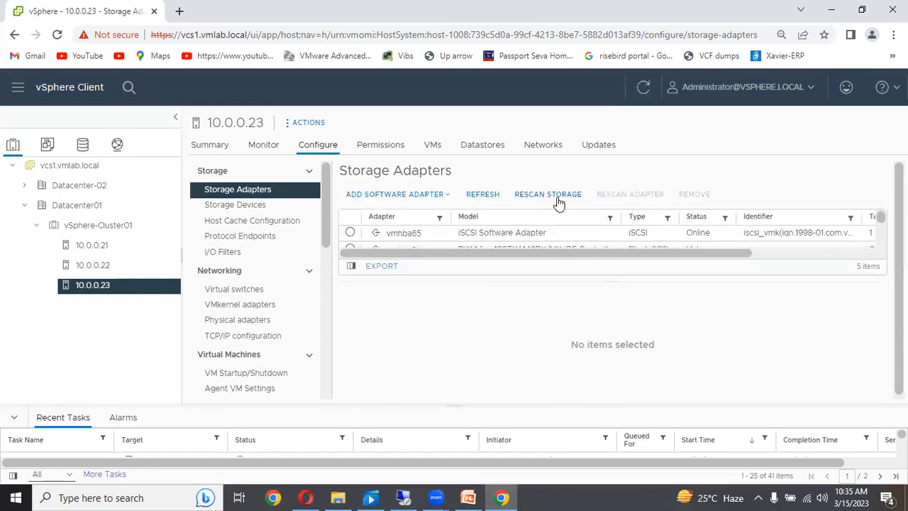
click(558, 199)
click(588, 362)
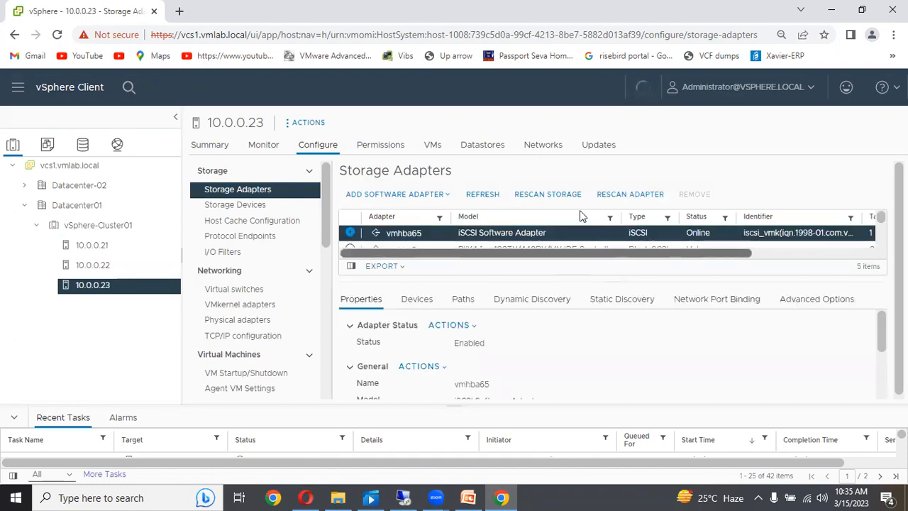
Step: Rescan the iSCSI software adapter vmhba65 on hosts 10.0.0.23, 10.0.0.22 and 10.0.0.21
click(611, 198)
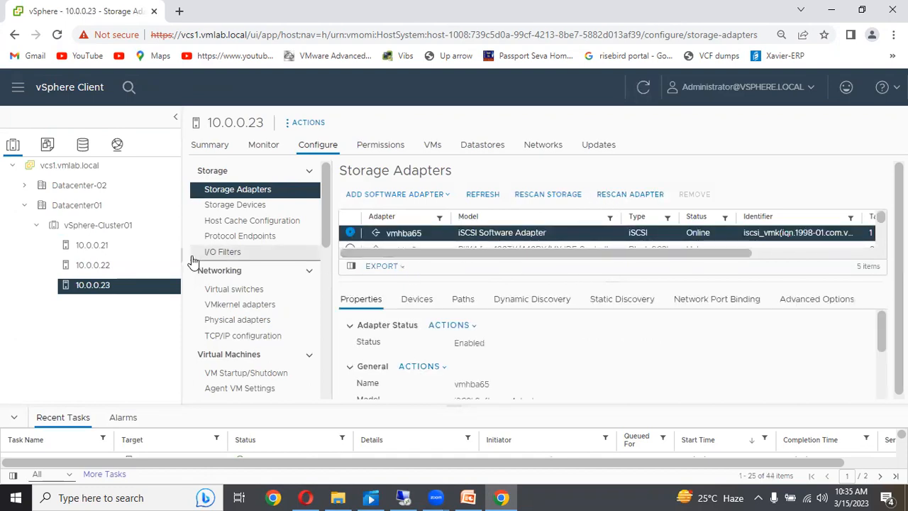
click(100, 270)
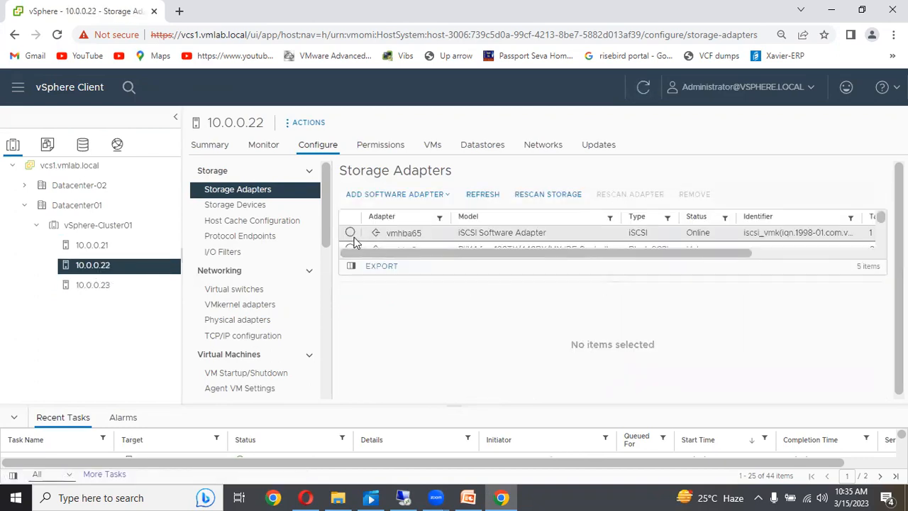
click(350, 232)
click(617, 196)
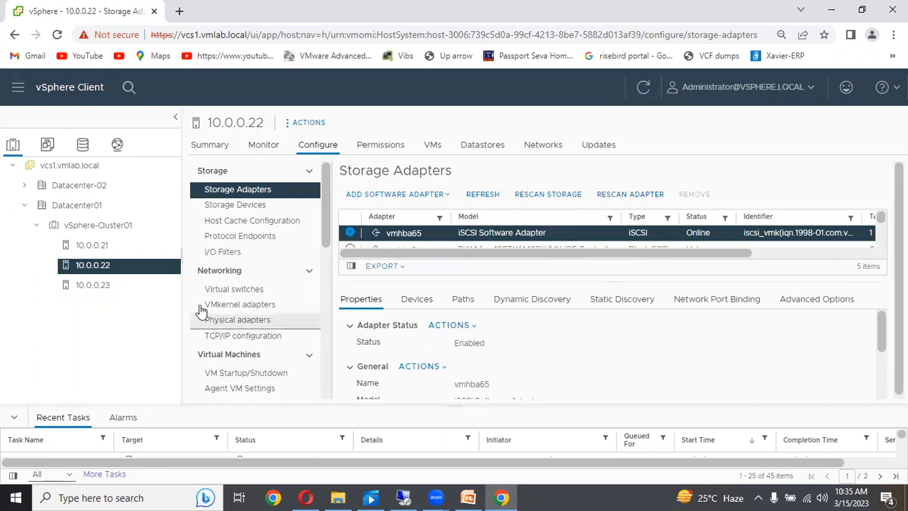
click(98, 247)
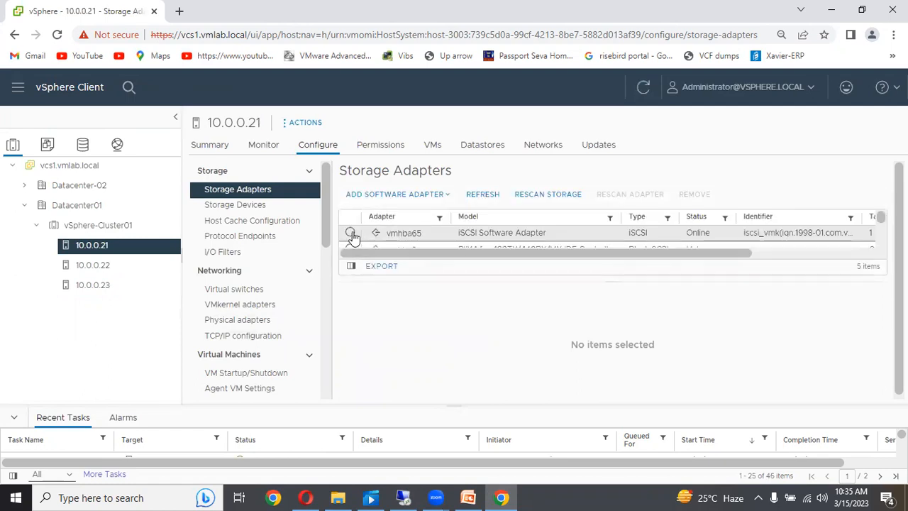
click(375, 233)
click(637, 199)
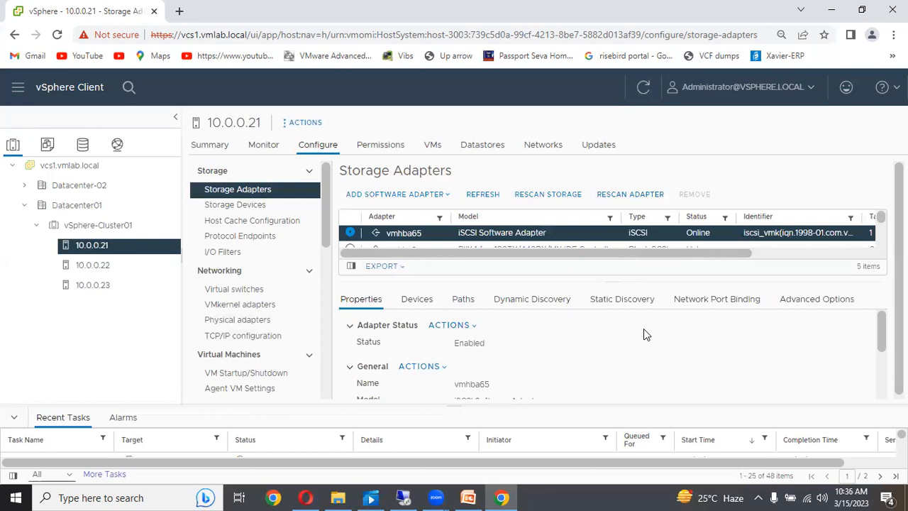
Step: Examine the devices and paths of iSCSI adapter vmhba65 on host 10.0.0.21
click(417, 298)
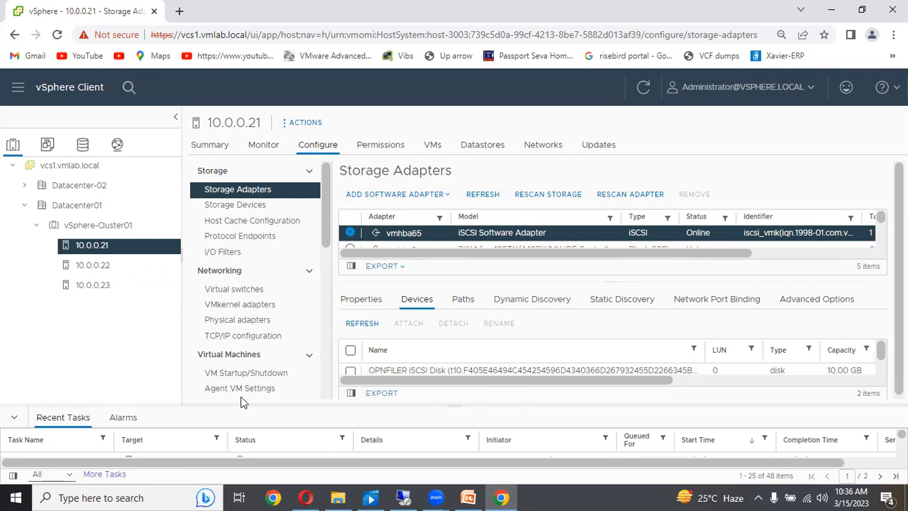
click(20, 418)
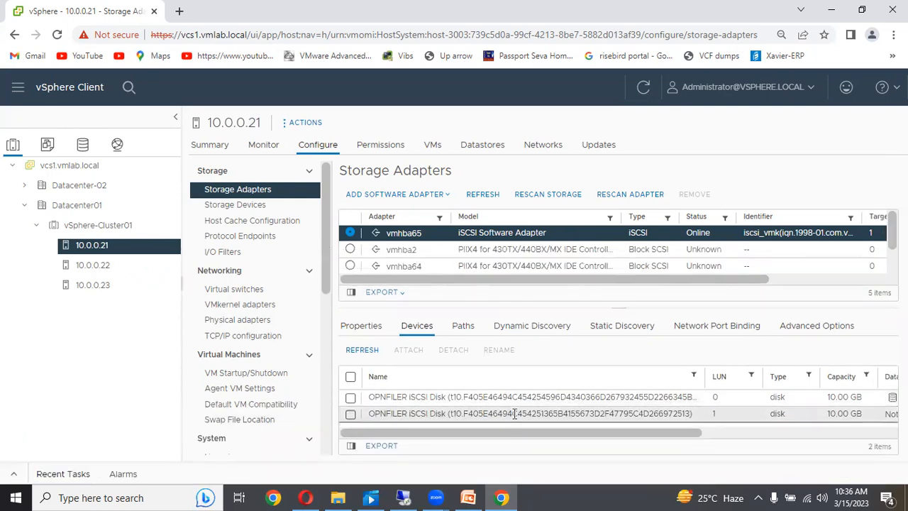
click(463, 328)
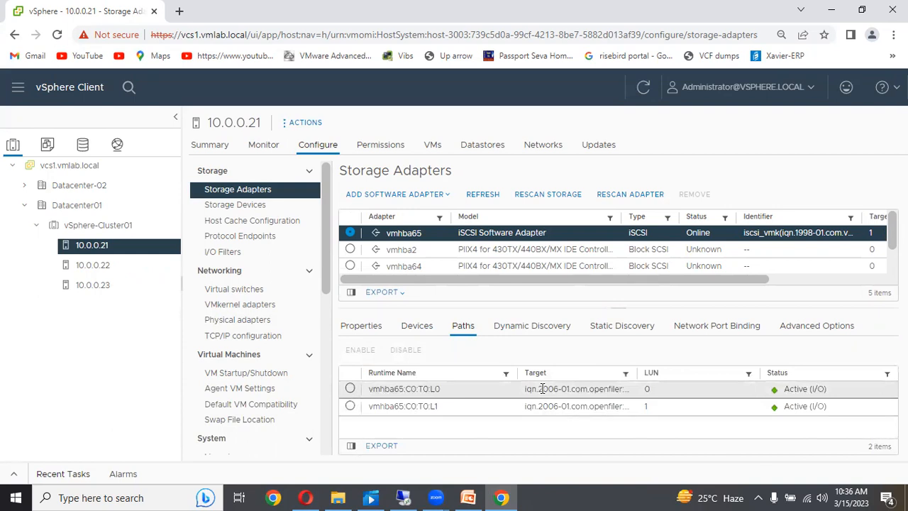
Step: Increase the capacity of Datastore - 01 with the Openfiler LUN 1 disk, using all available partitions and adding 10 GB
click(83, 145)
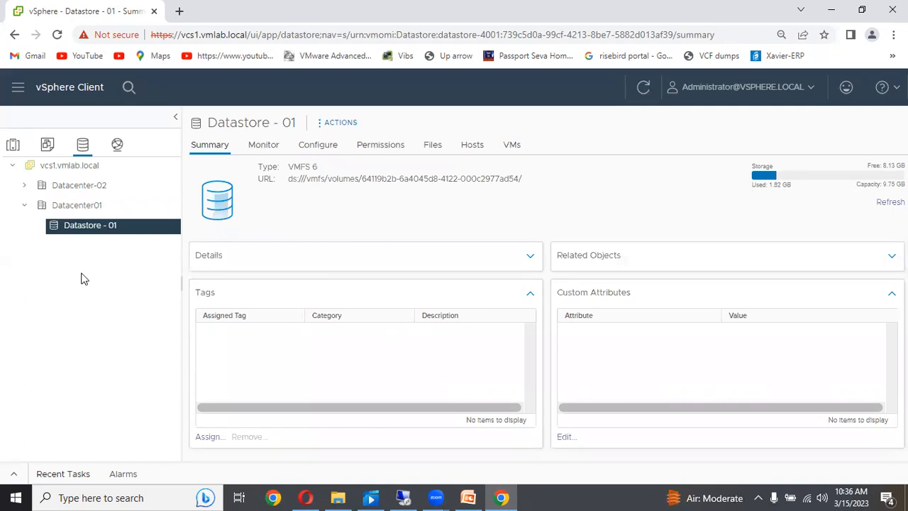
right_click(100, 236)
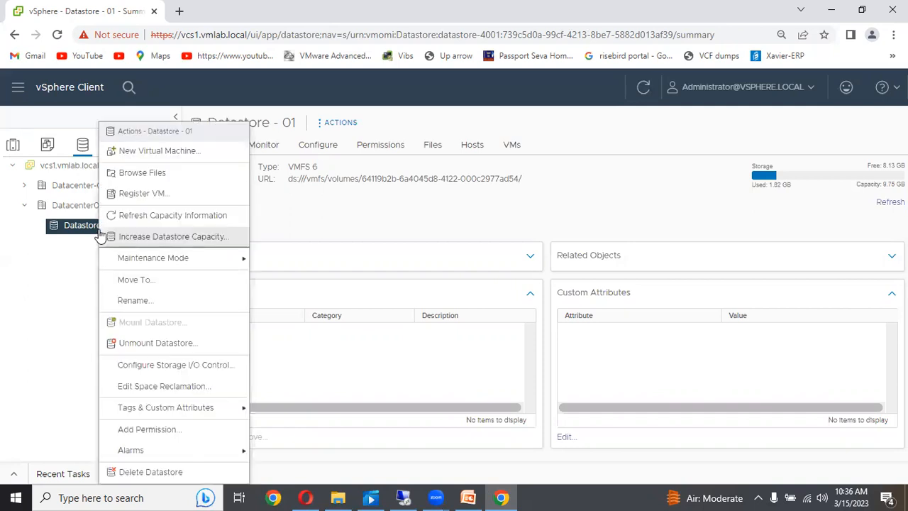
click(163, 236)
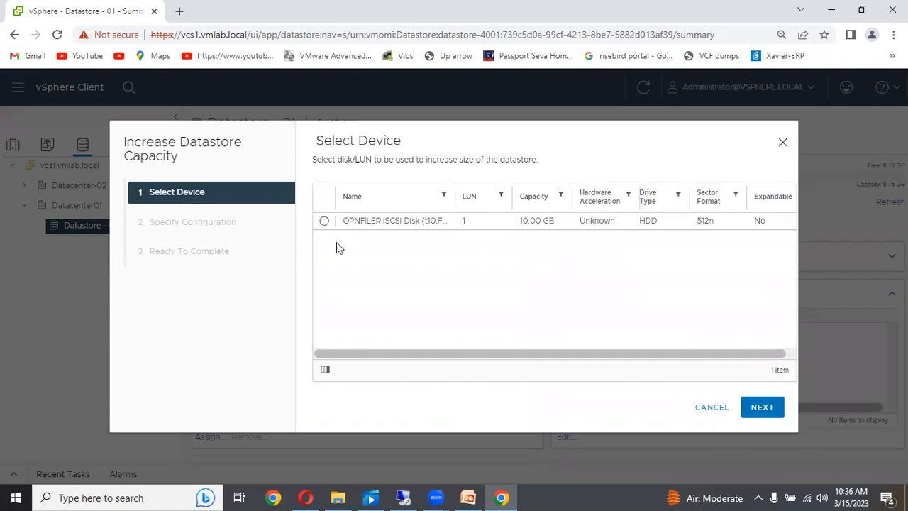
click(324, 220)
click(761, 407)
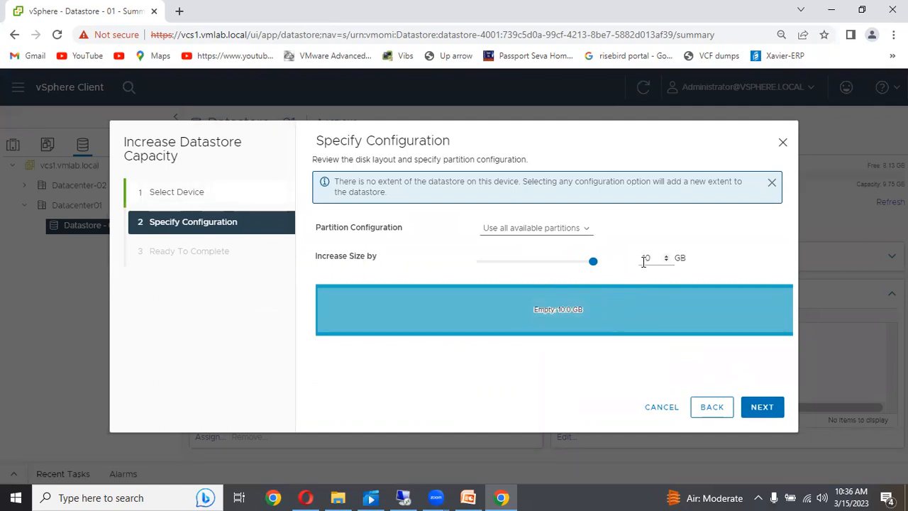
click(757, 412)
click(757, 409)
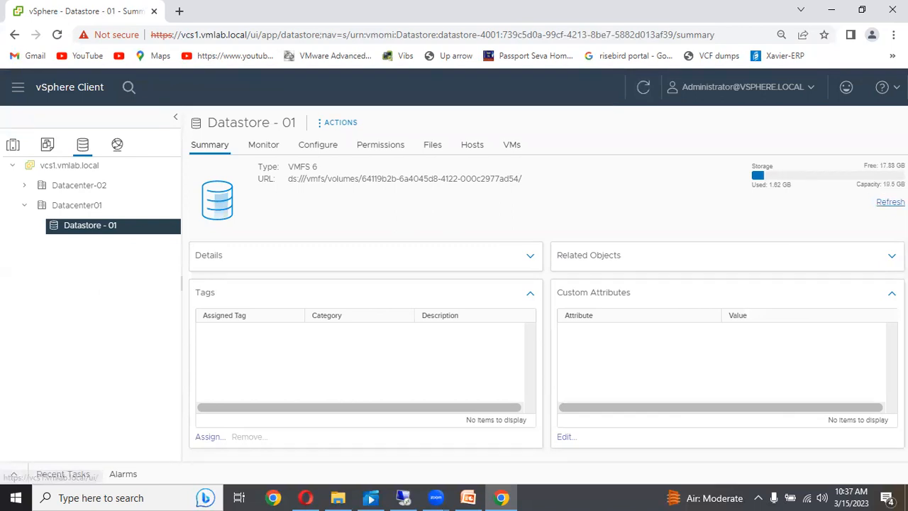
Step: Check the capacity of Datastore - 01 and browse its files
drag(906, 186, 827, 197)
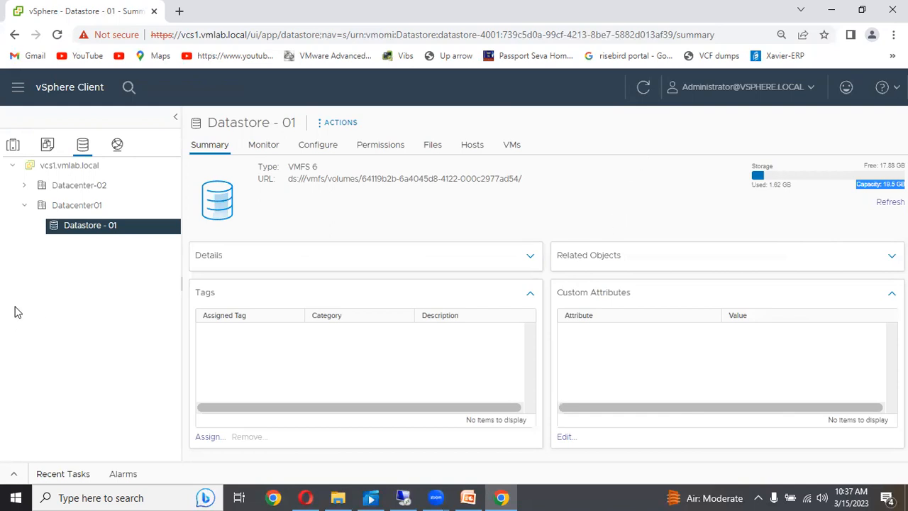
right_click(90, 230)
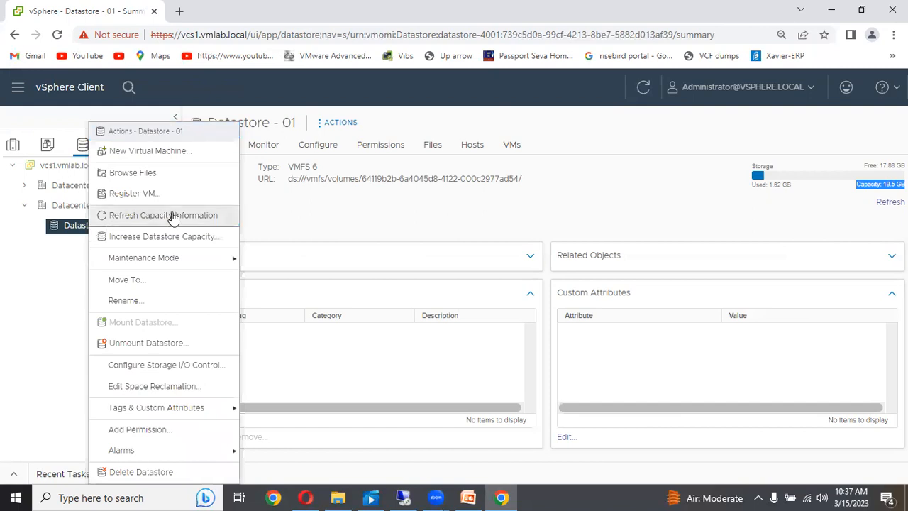
click(140, 173)
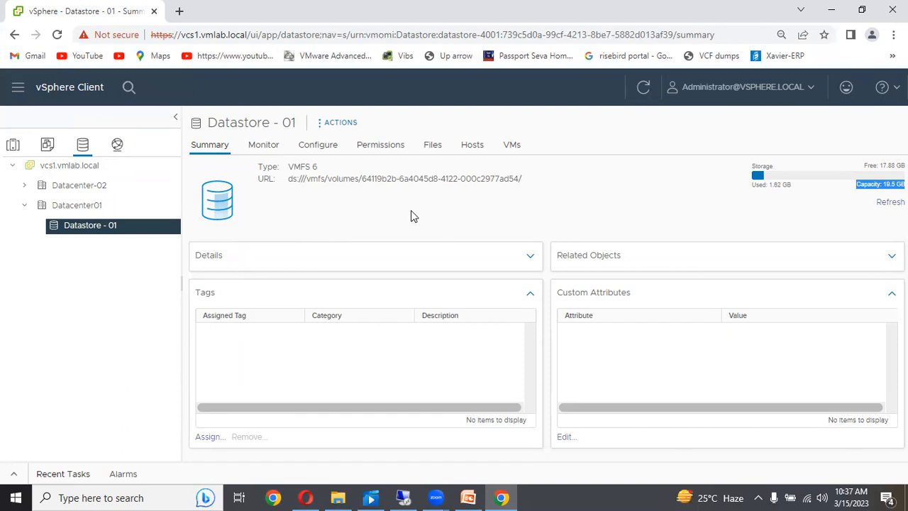
click(440, 152)
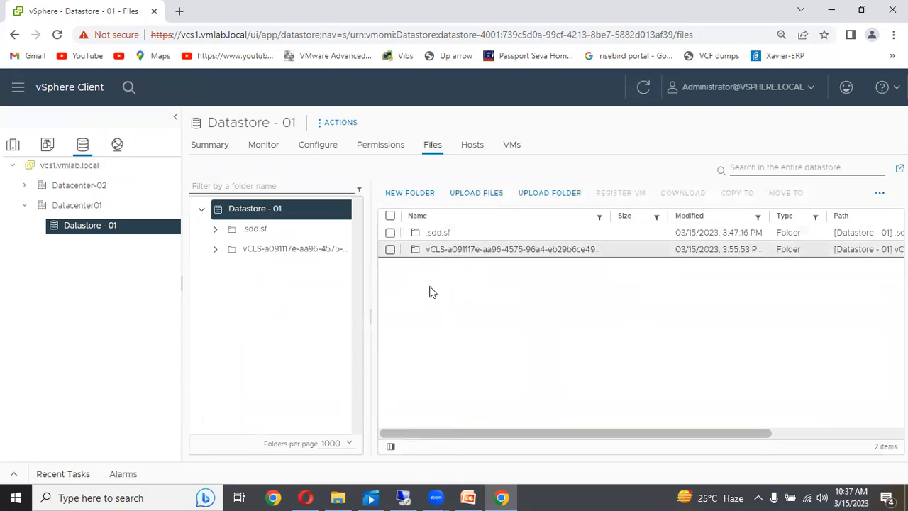
right_click(115, 234)
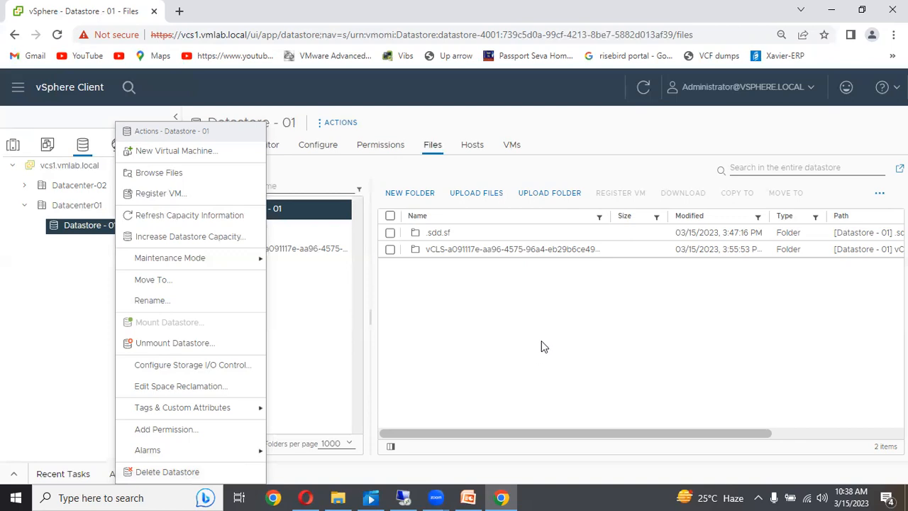
click(446, 339)
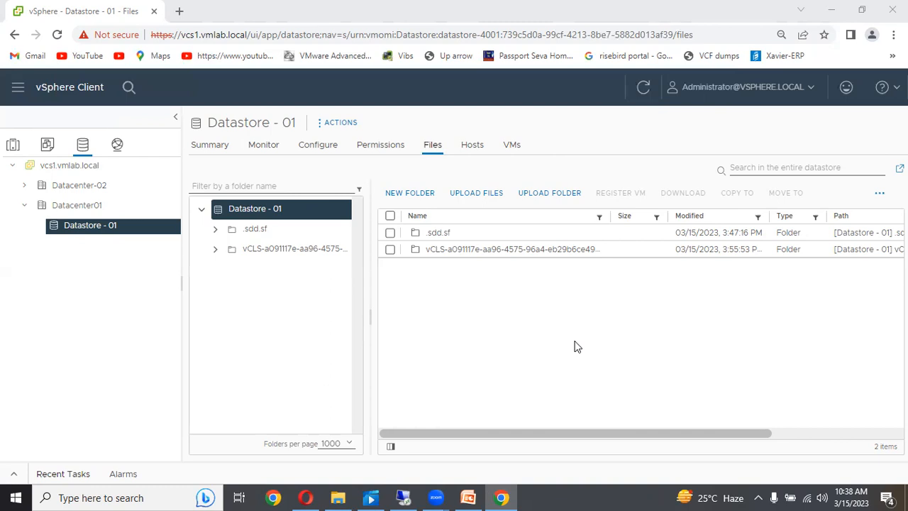
click(57, 497)
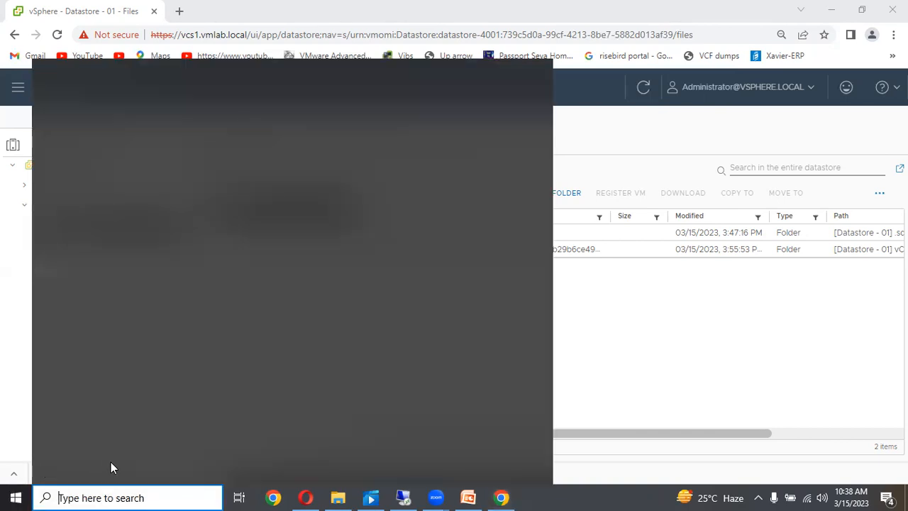
right_click(596, 495)
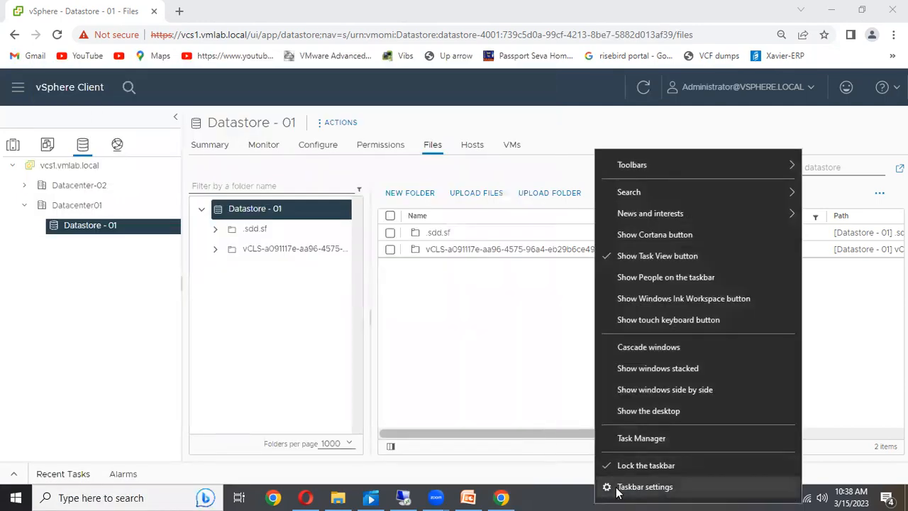
click(617, 486)
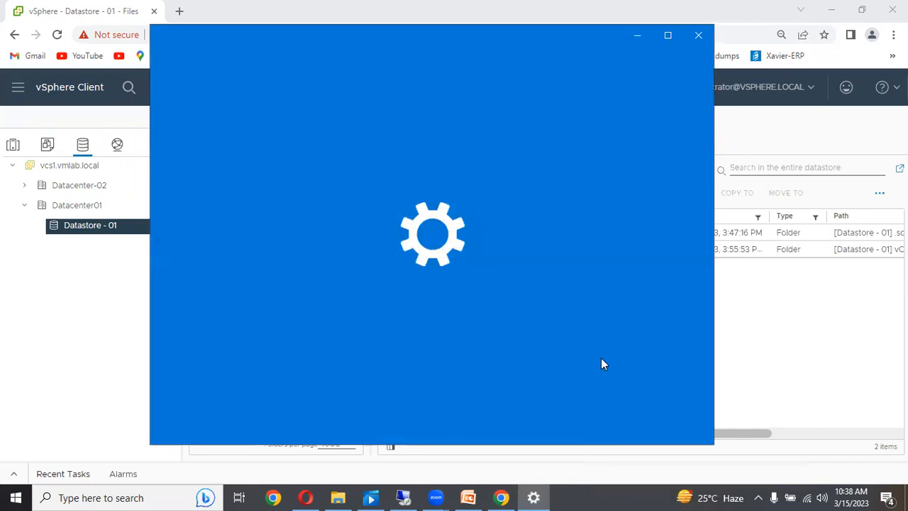
click(697, 39)
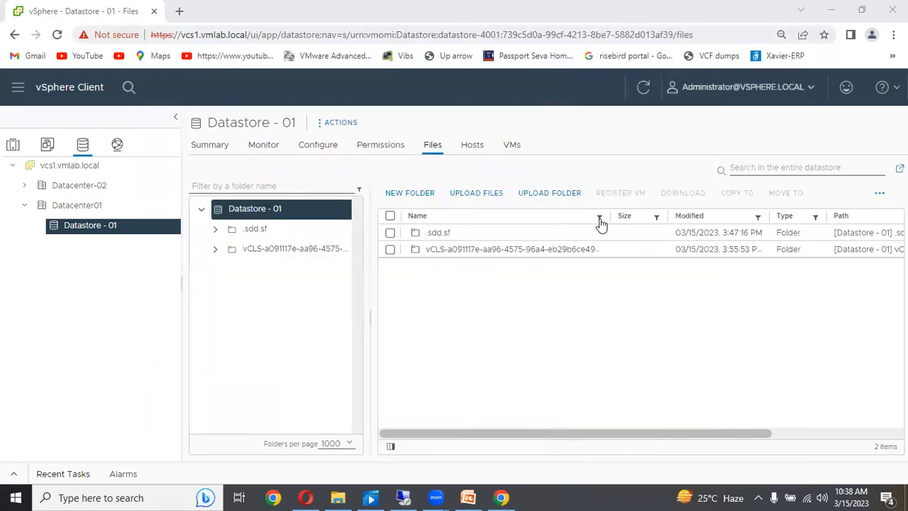
Step: Switch to Openfiler in the 10.0.0.101 Remote Desktop session, maximize its browser, and open the form for adding a volume
mouse_move(401, 497)
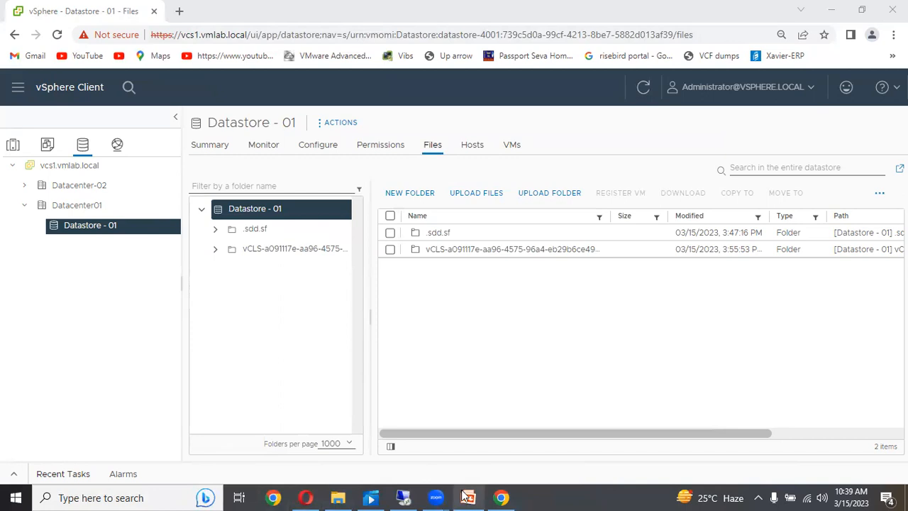
click(411, 496)
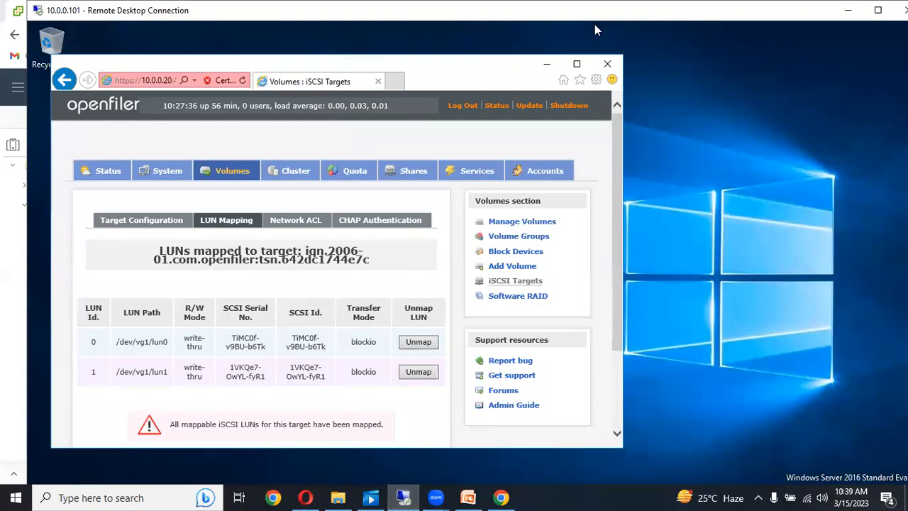
click(576, 64)
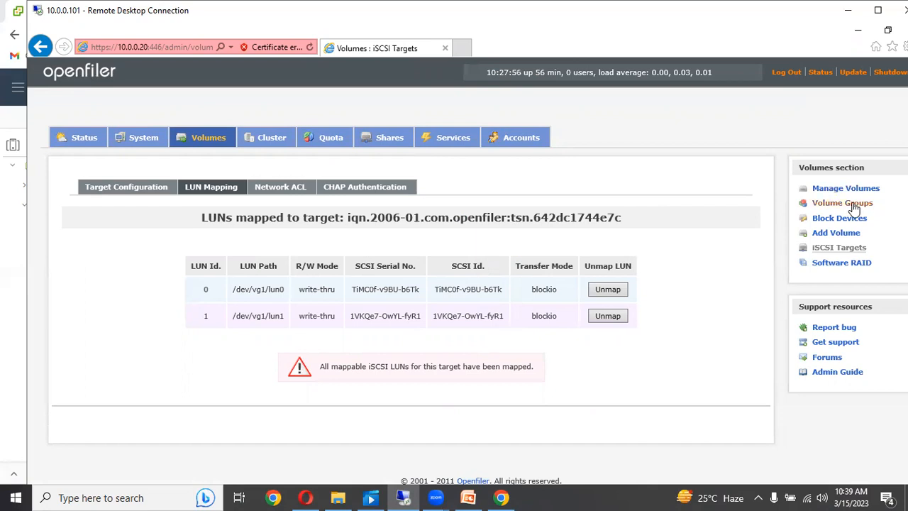
click(838, 236)
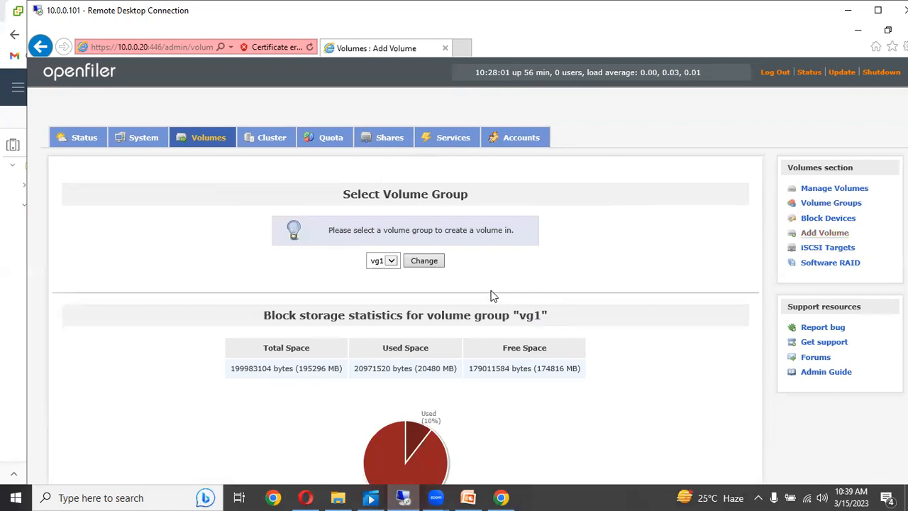
Step: Enter LUN2 as both the name and the description of the new volume in volume group vg1
scroll(494, 297, down, 5)
click(501, 252)
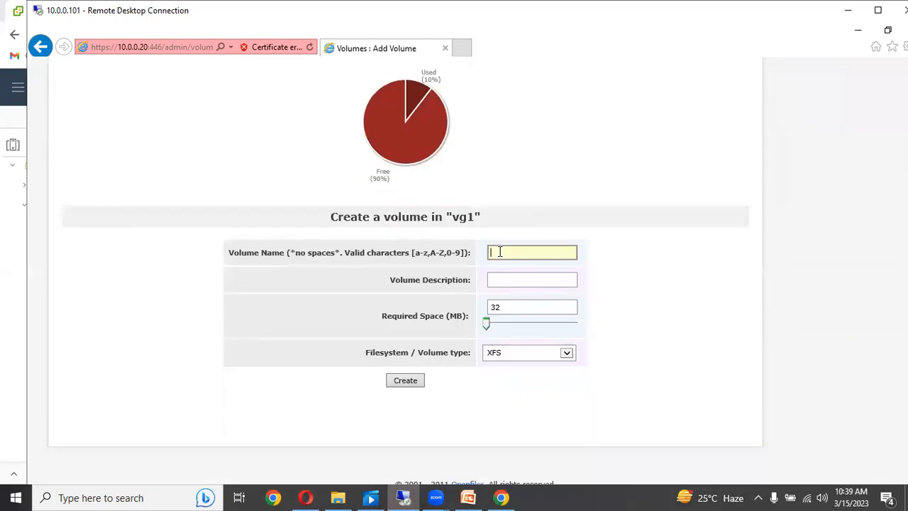
text(Data)
key(BackSpace)
key(BackSpace)
key(BackSpace)
key(BackSpace)
text(LUN2)
click(522, 280)
text(LUN)
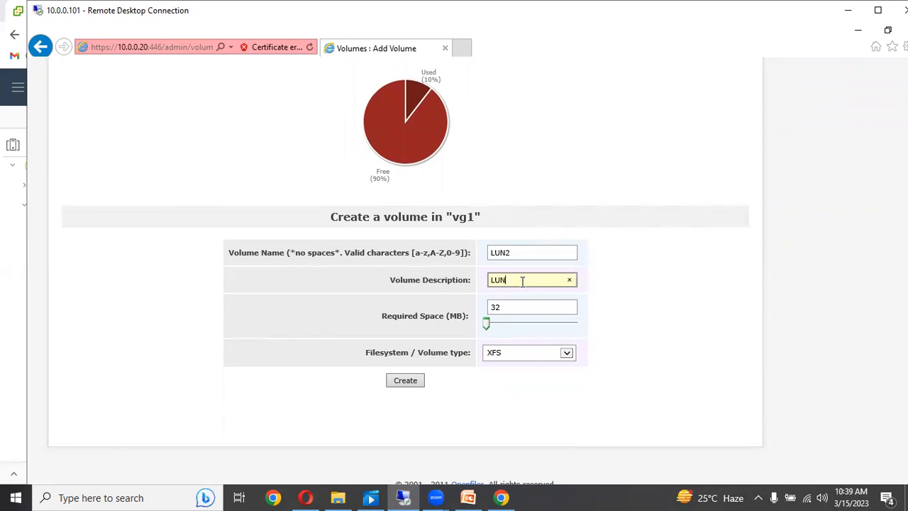
text(2)
Step: Set the LUN2 volume's required space to 10240 MB and its type to block (iSCSI,FC,etc), and create it in vg1
drag(518, 306, 489, 316)
text(10240)
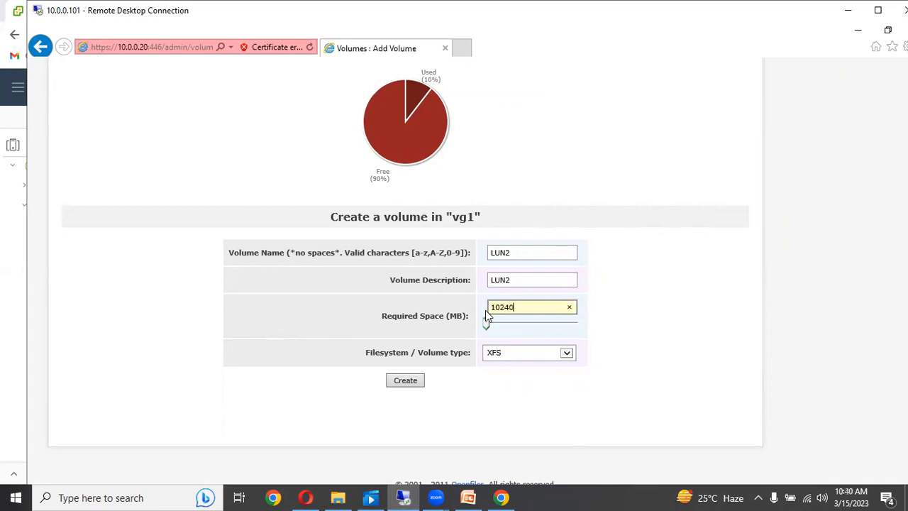
click(607, 319)
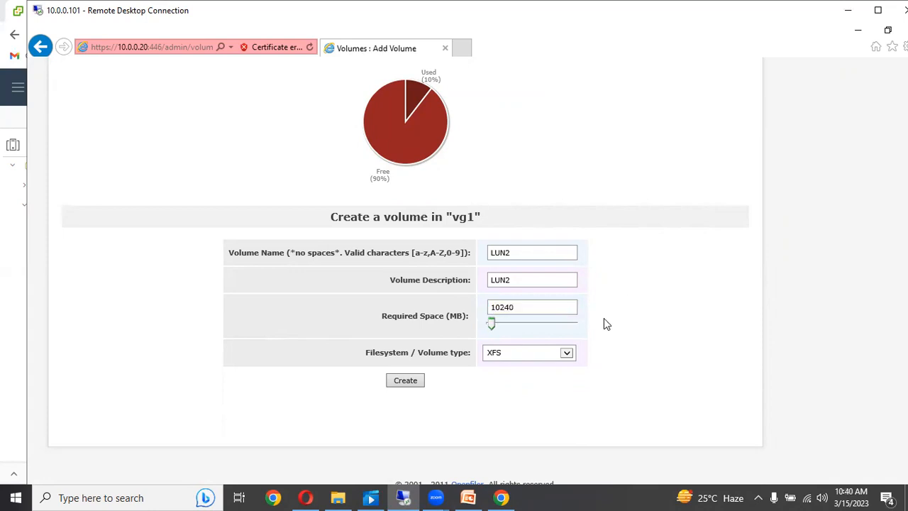
click(568, 352)
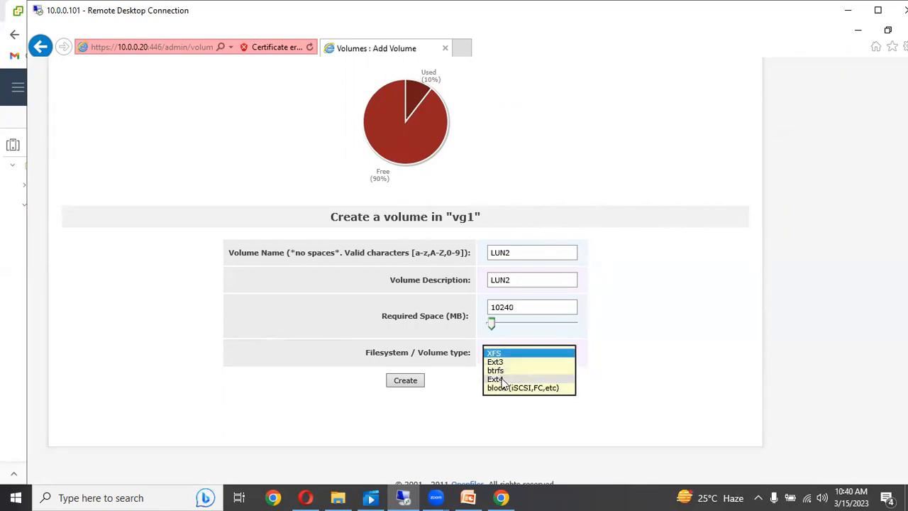
click(501, 388)
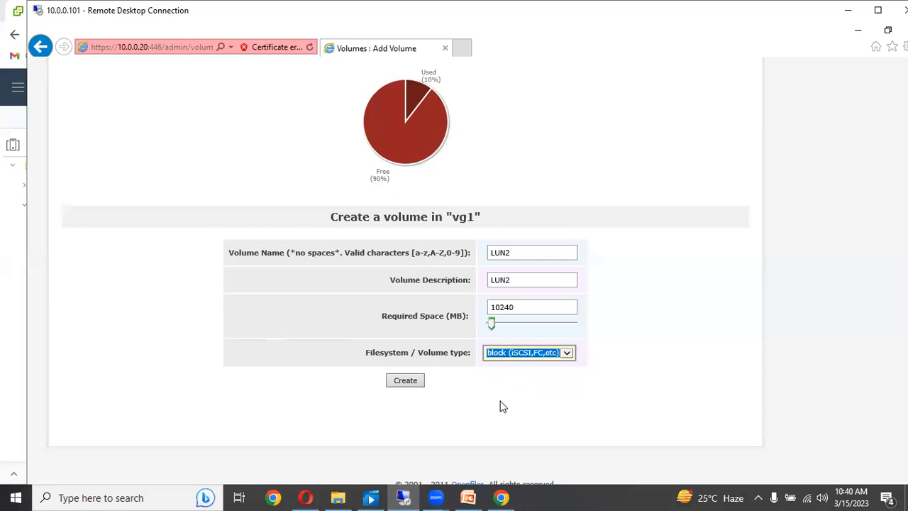
click(395, 388)
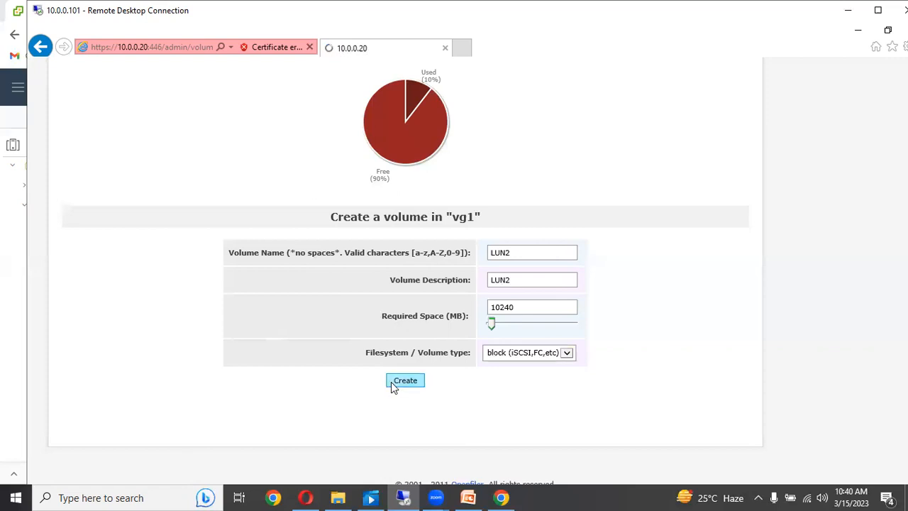
scroll(422, 339, down, 3)
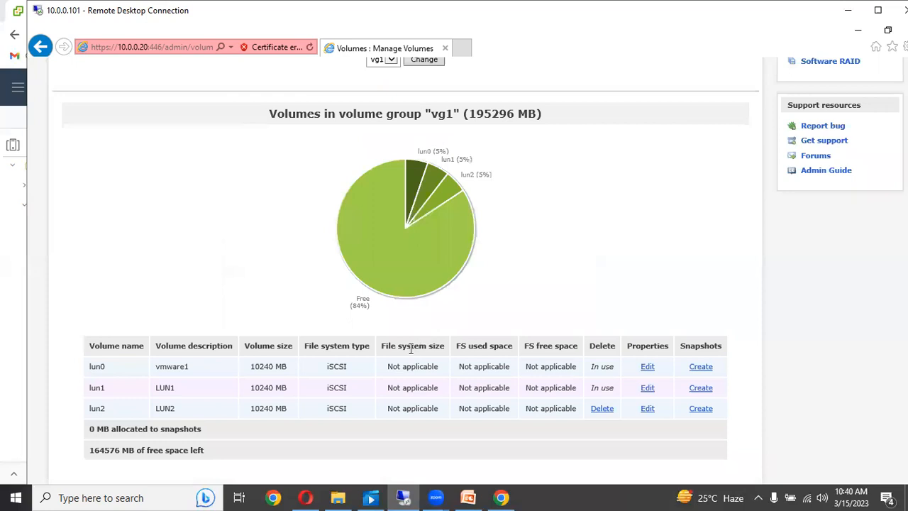
Step: Map LUN2 to the Openfiler iSCSI target with write-thru R/W mode and blockio transfer mode
scroll(431, 249, up, 3)
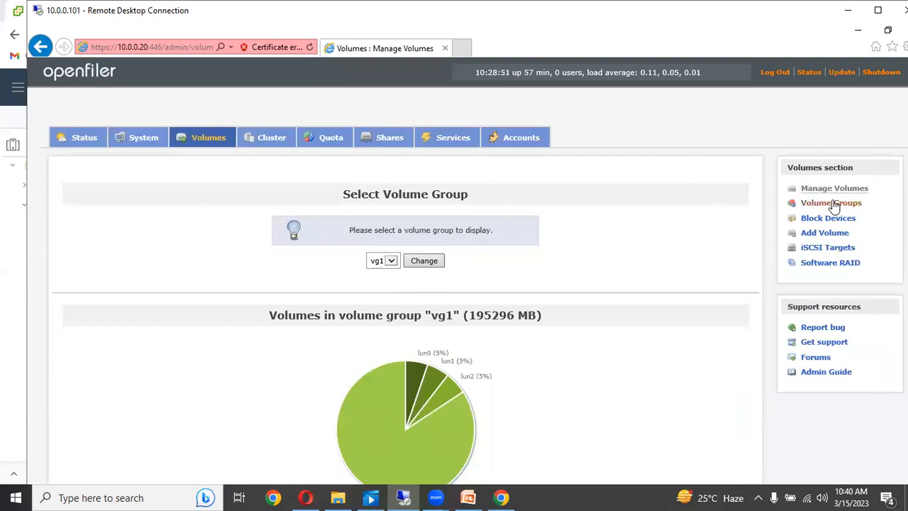
click(838, 250)
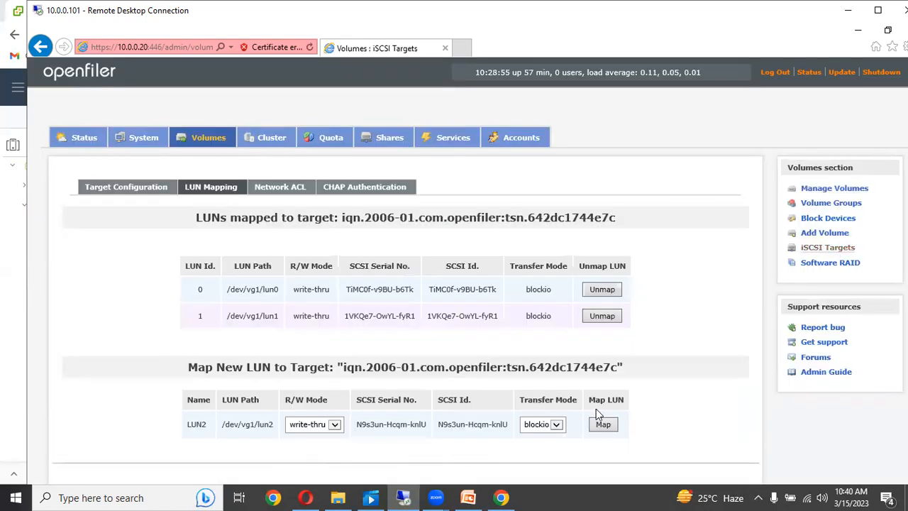
scroll(636, 396, down, 2)
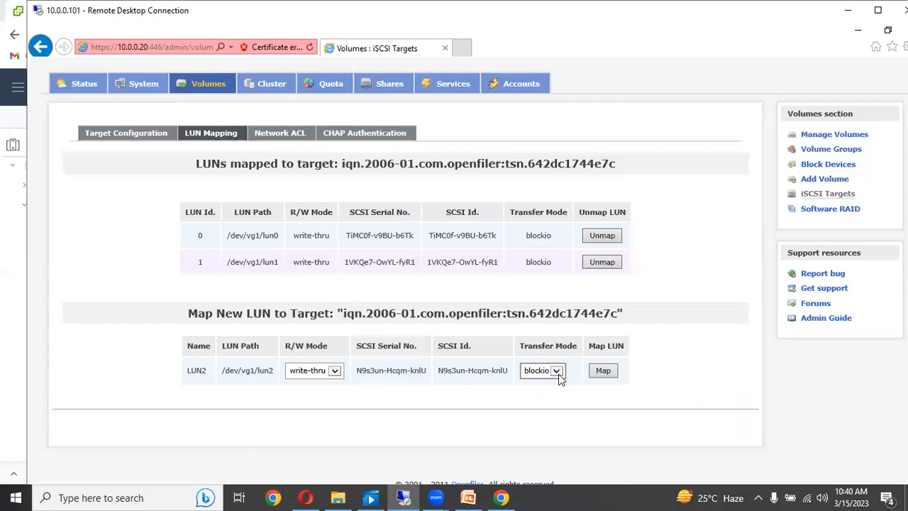
click(601, 376)
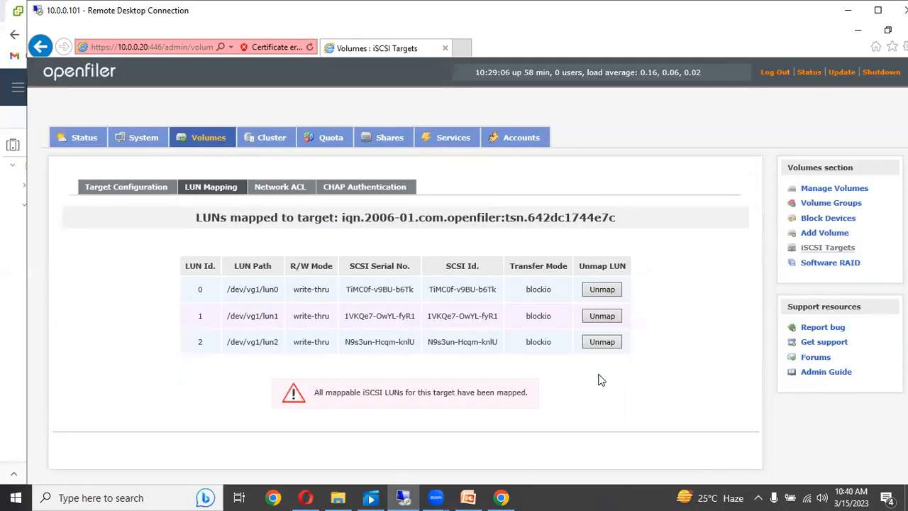
Step: Return to the vSphere Client and rescan the iSCSI software adapter vmhba65 on host 10.0.0.21
click(849, 12)
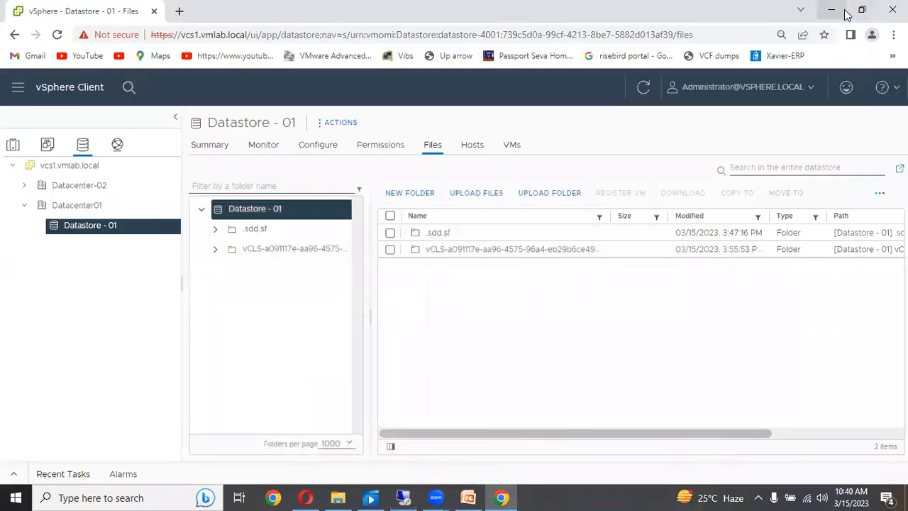
click(13, 145)
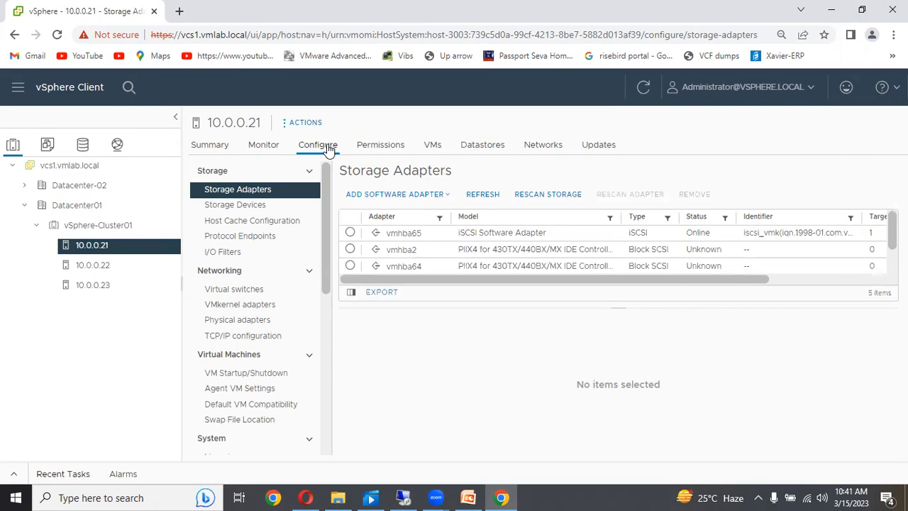
click(350, 233)
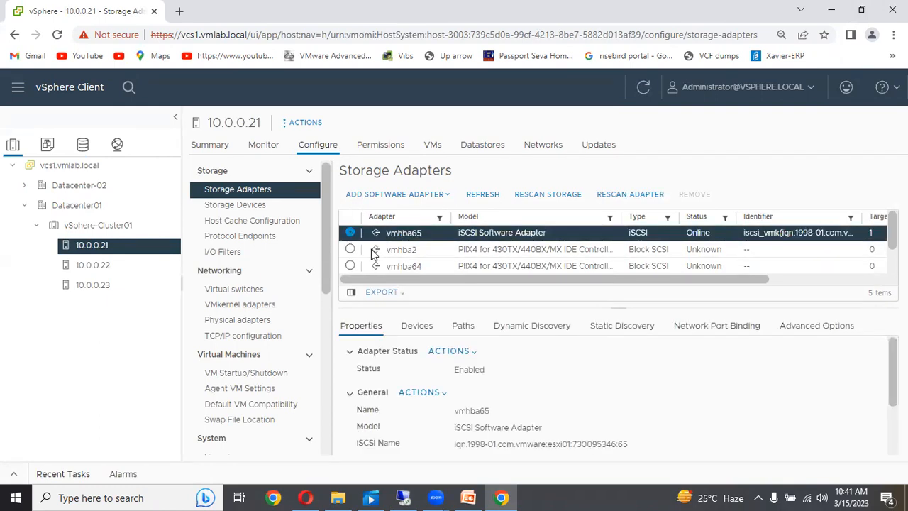
click(547, 198)
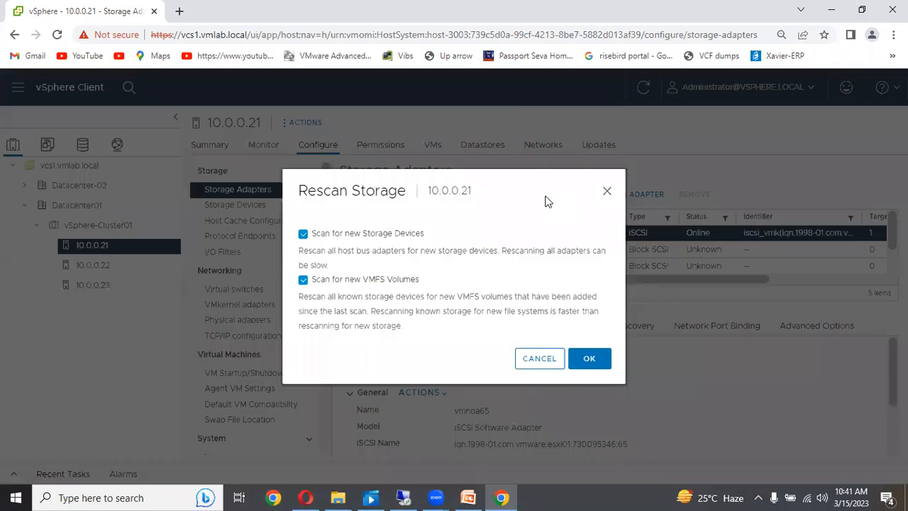
click(607, 190)
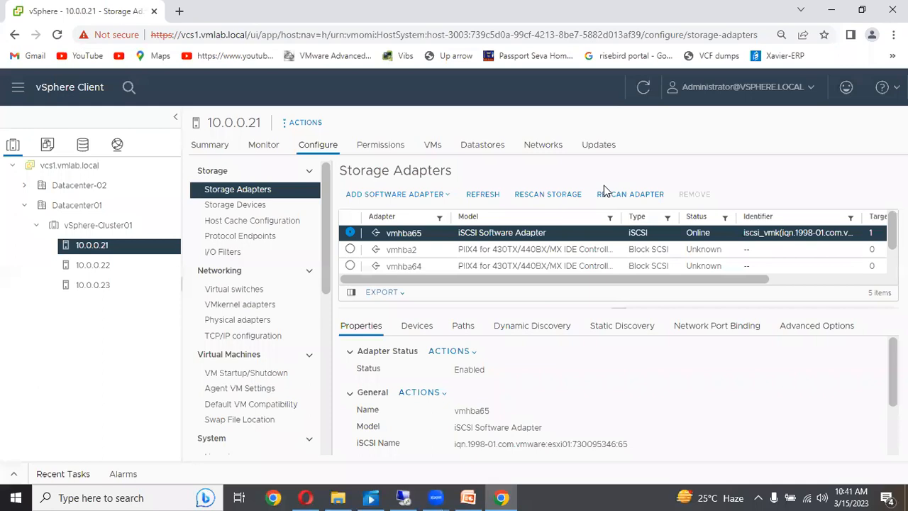
click(607, 194)
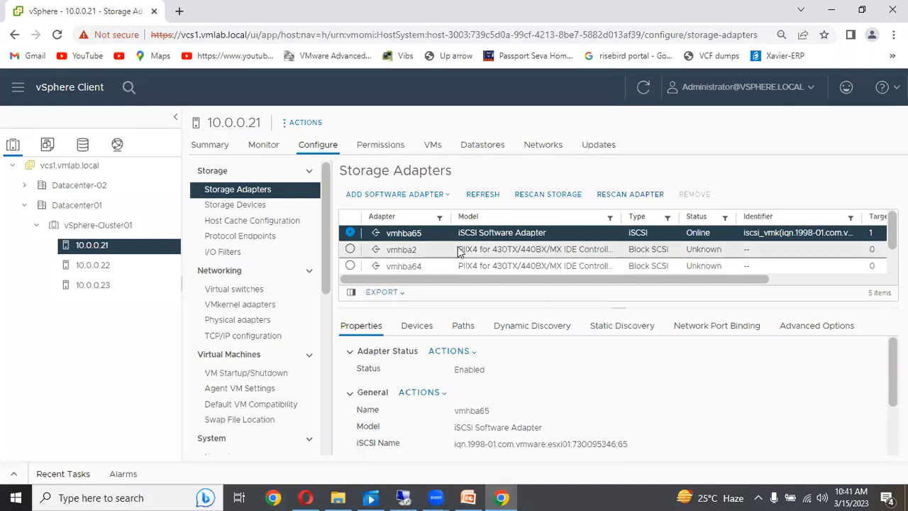
Step: Rescan the iSCSI software adapter vmhba65 on hosts 10.0.0.22 and 10.0.0.23
click(105, 267)
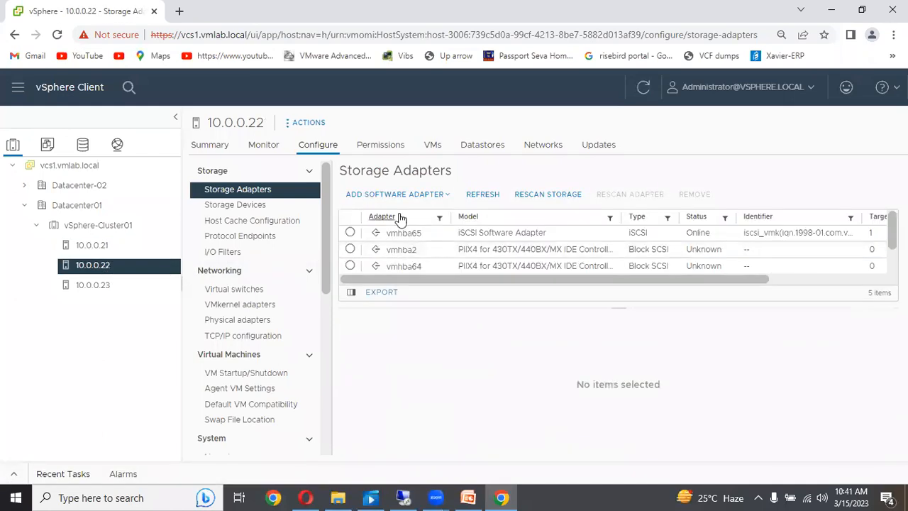
click(350, 234)
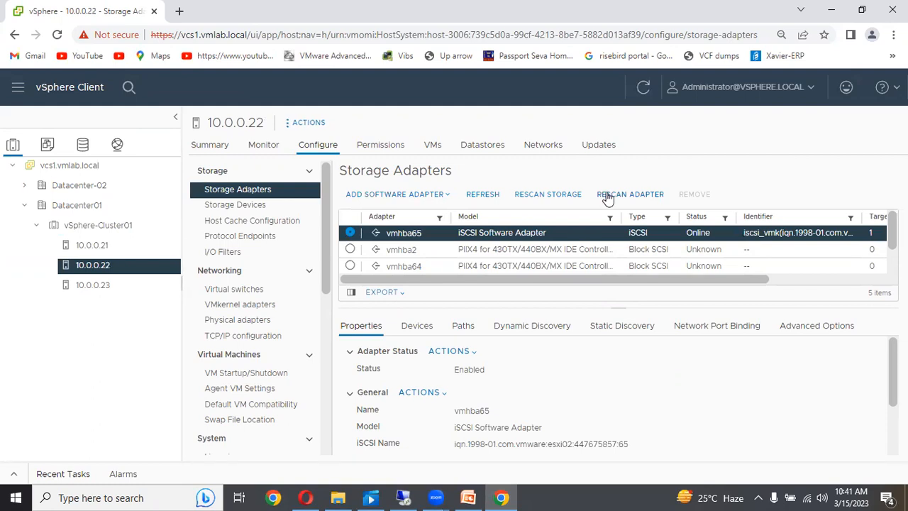
click(103, 291)
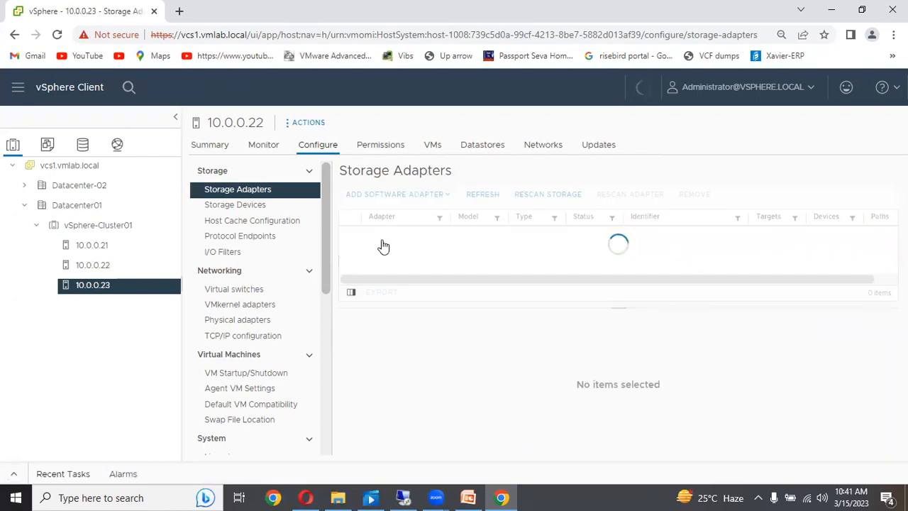
click(350, 235)
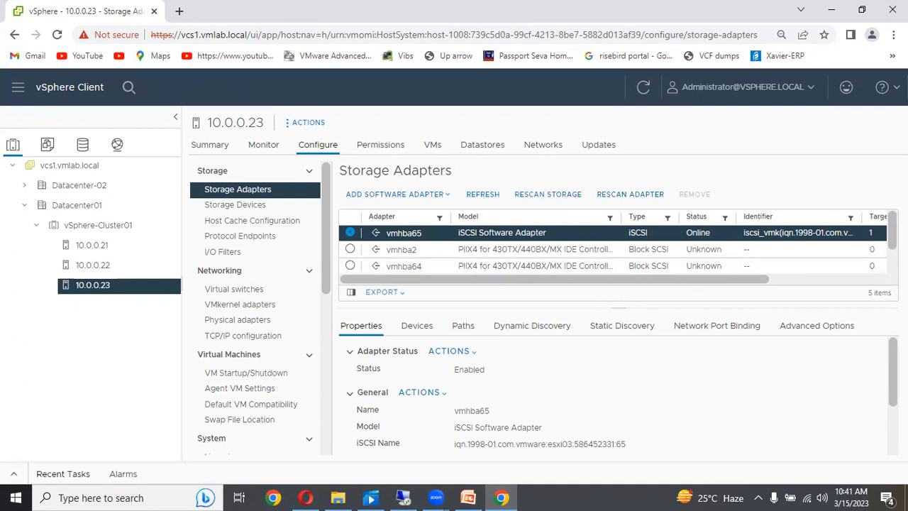
Step: Check the properties, devices and paths of vmhba65 on host 10.0.0.23 for the new Openfiler LUN
scroll(614, 398, down, 2)
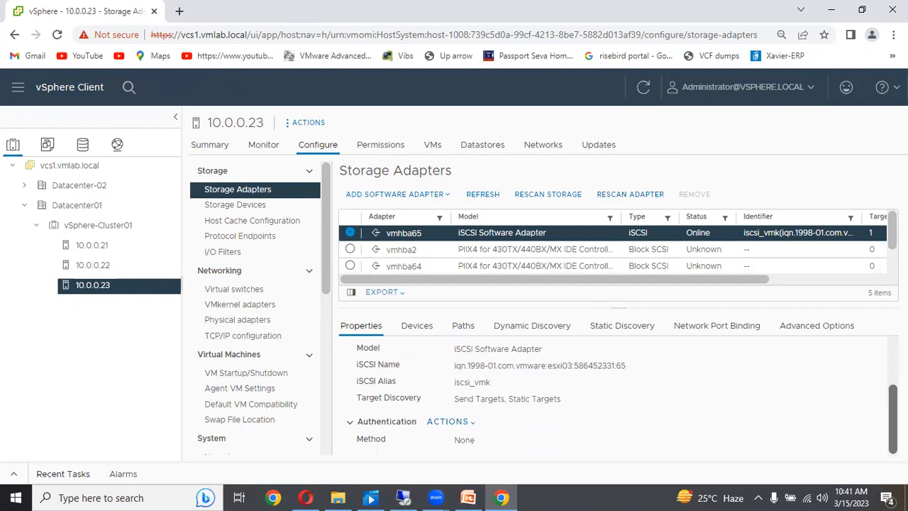
click(410, 331)
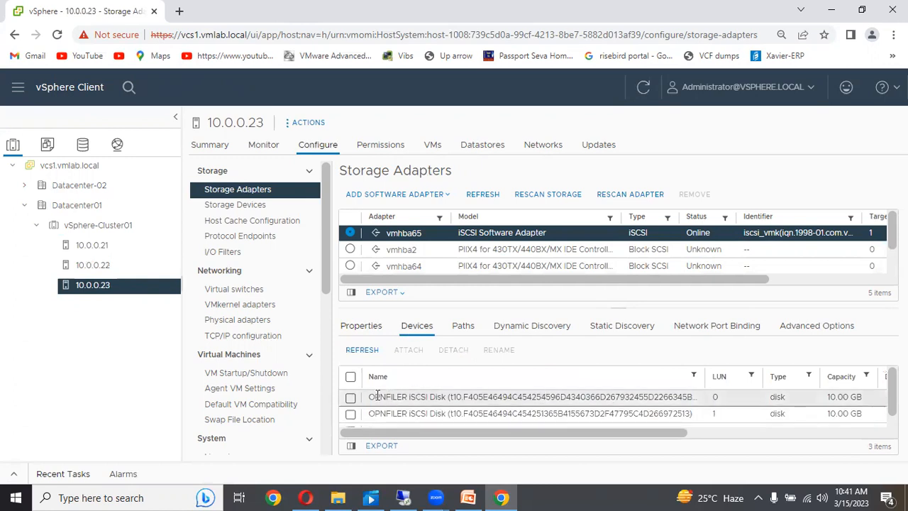
scroll(367, 402, down, 1)
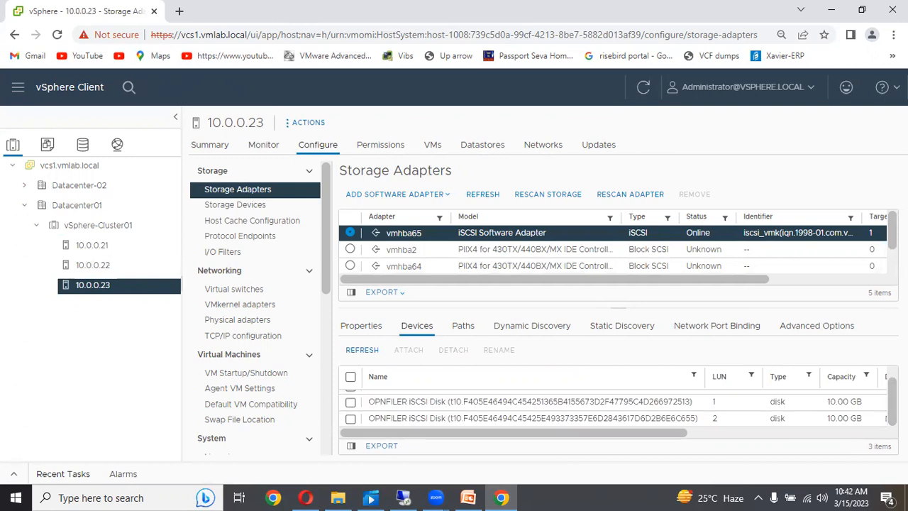
scroll(522, 408, up, 1)
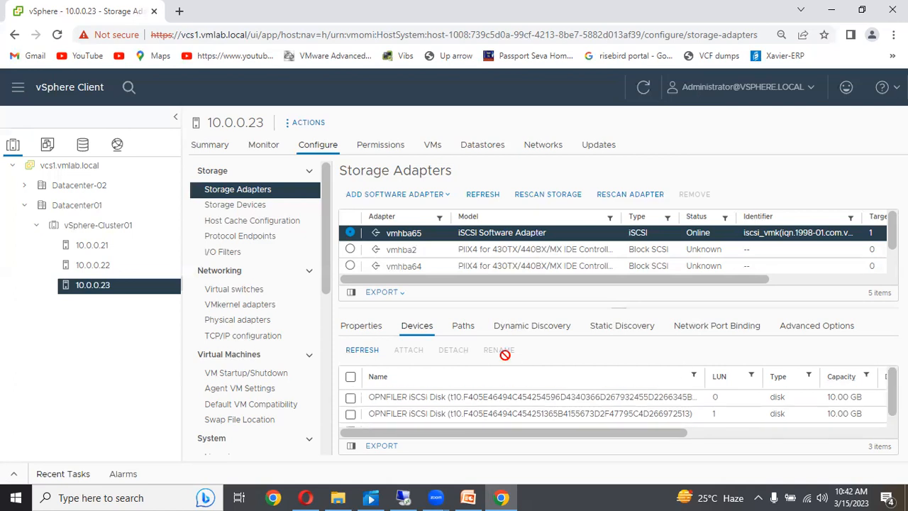
click(462, 325)
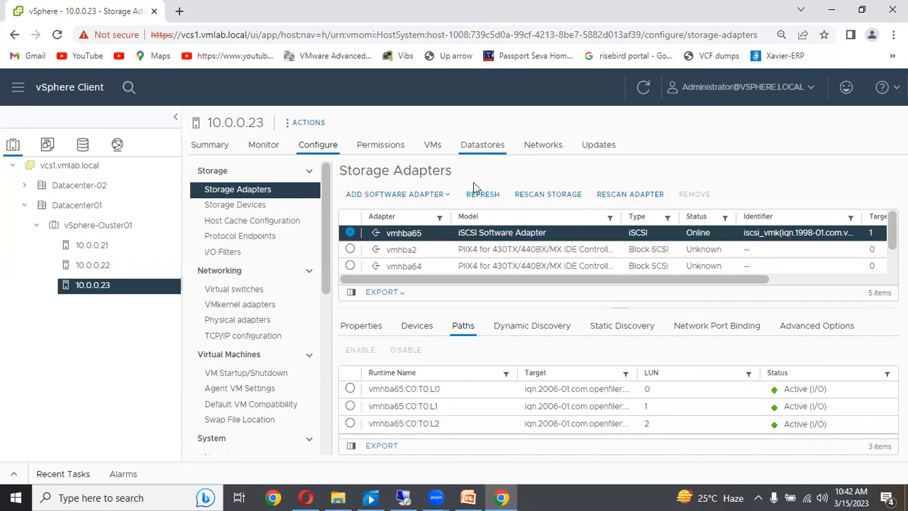
Step: Start a new datastore on vSphere-Cluster01 and choose VMFS as its type
right_click(70, 286)
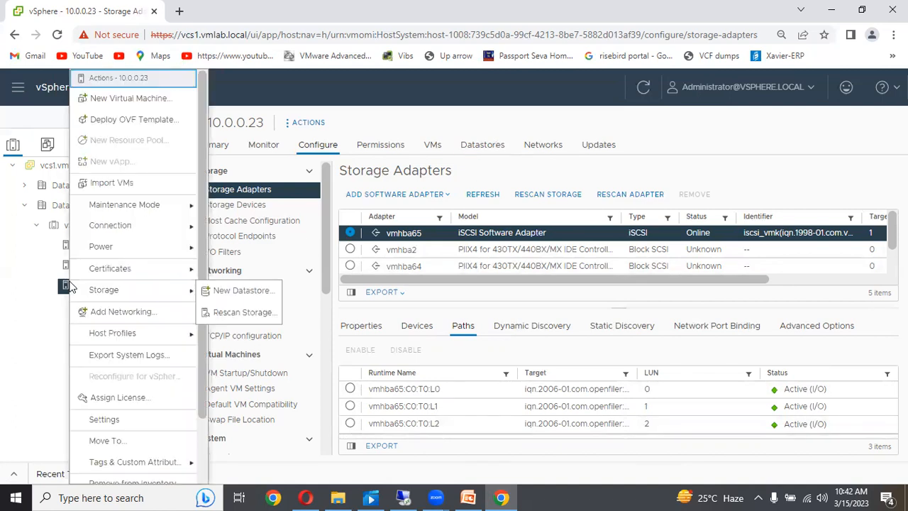
click(61, 228)
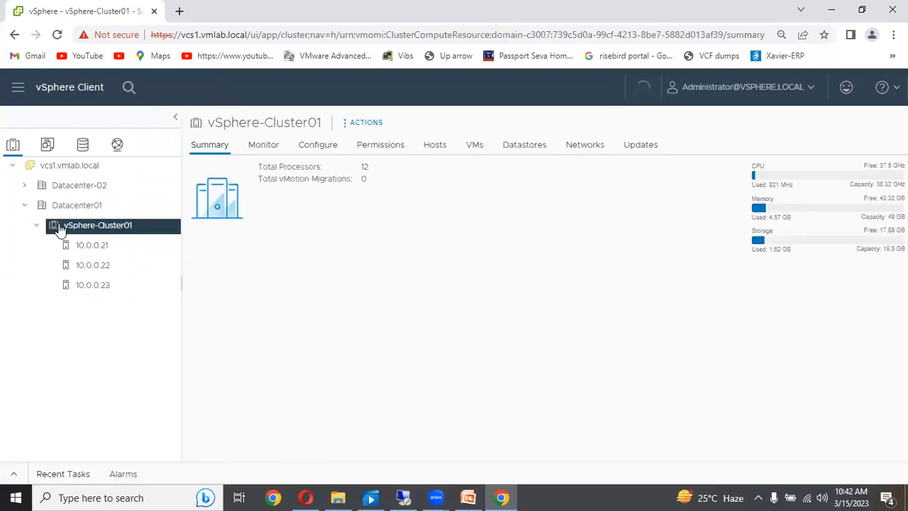
right_click(61, 230)
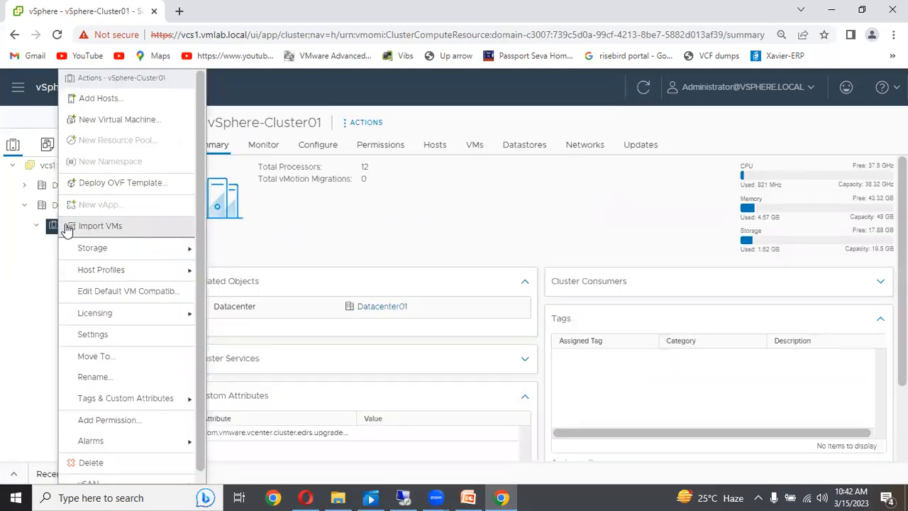
mouse_move(106, 252)
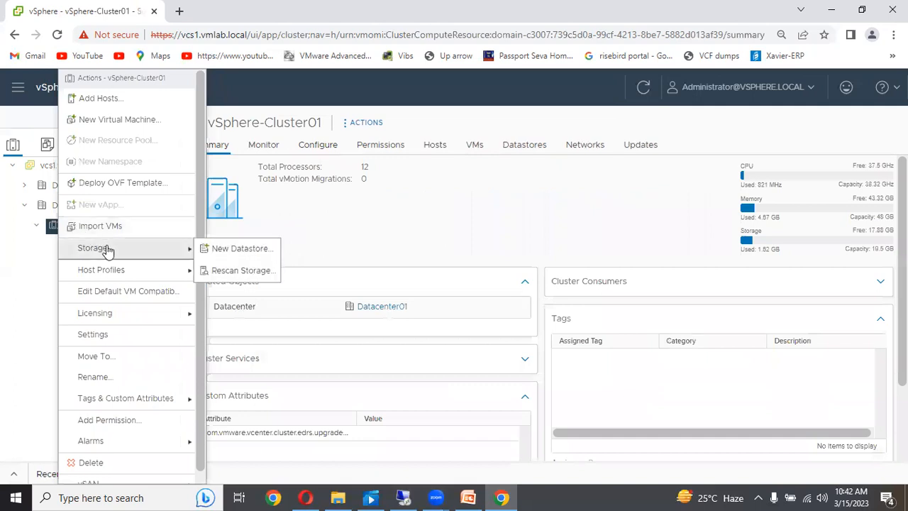
click(215, 253)
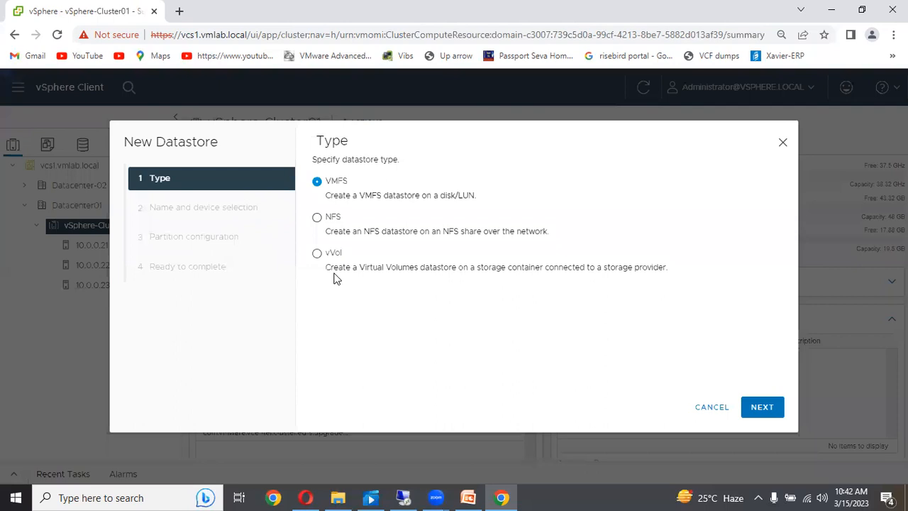
click(774, 418)
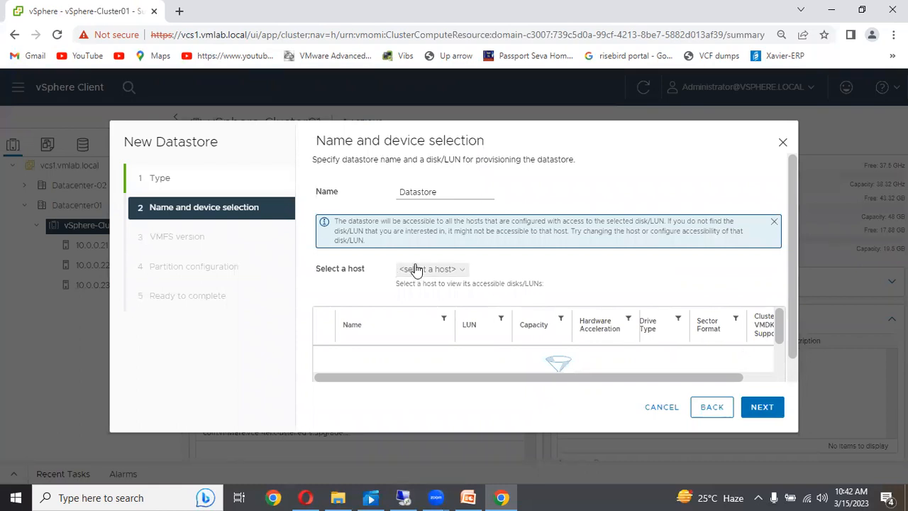
Step: Name the new datastore Datastore-02 and select host 10.0.0.21 to list its accessible disks
click(460, 194)
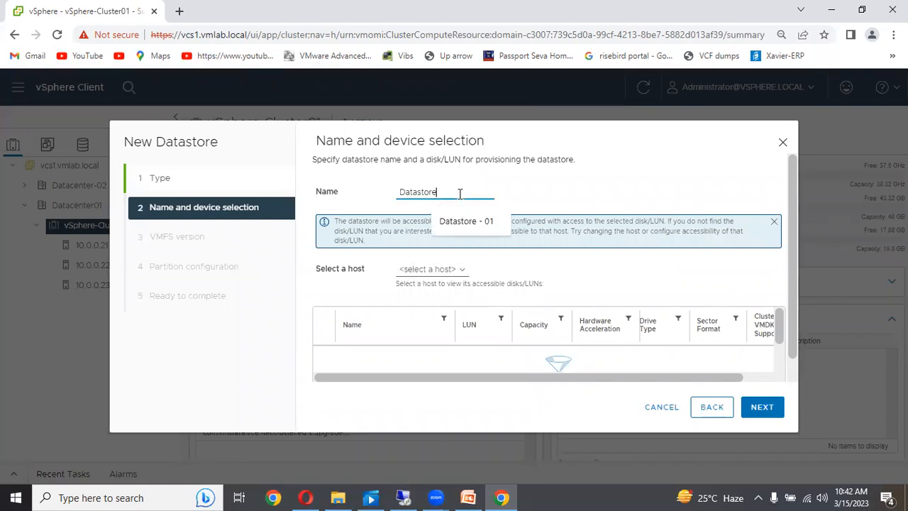
text(-02)
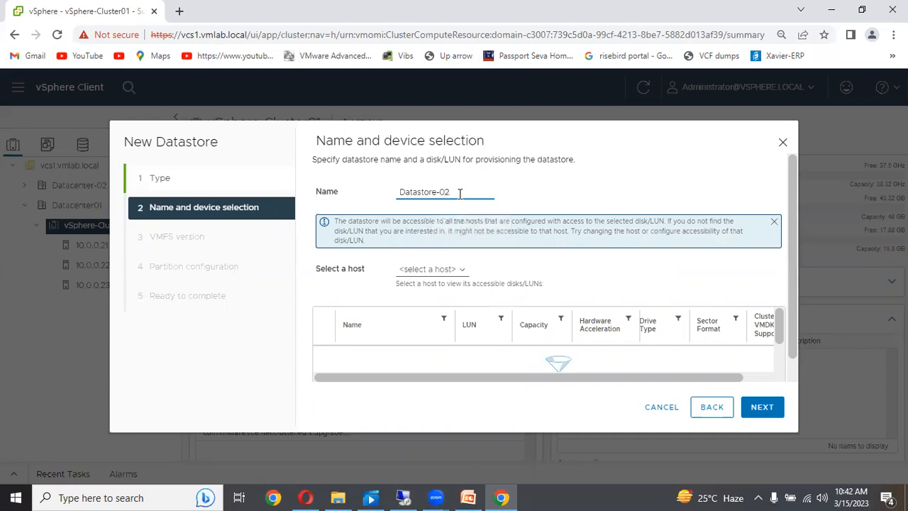
click(446, 270)
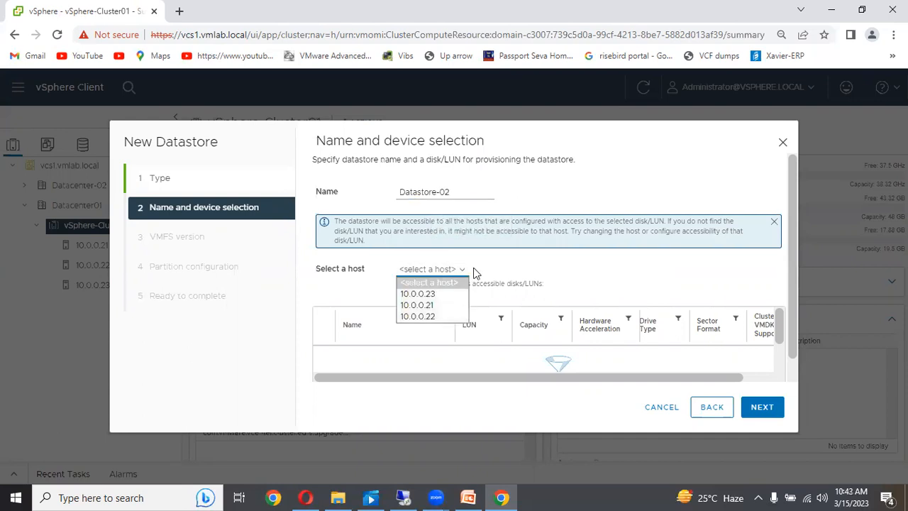
click(434, 304)
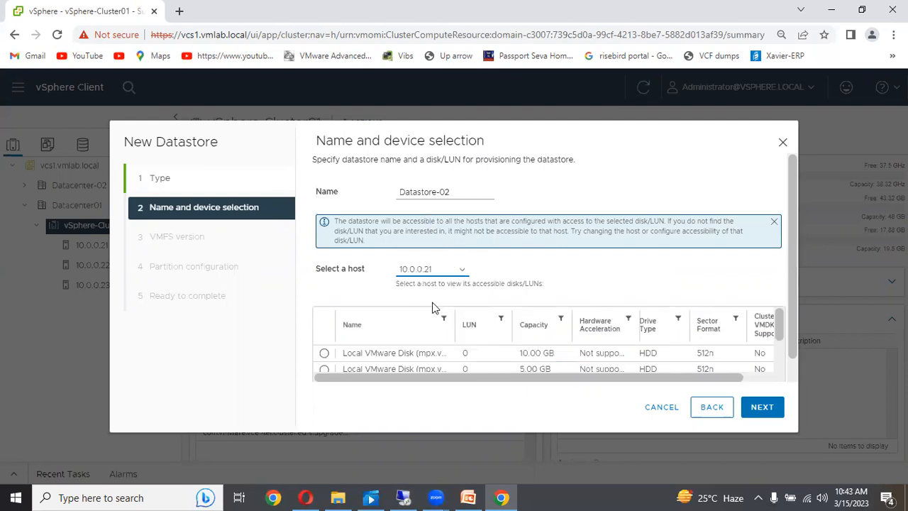
Step: Filter the host's disk list to LUN 2 and choose the 10 GB OPNFILER iSCSI disk for Datastore-02
scroll(575, 297, down, 1)
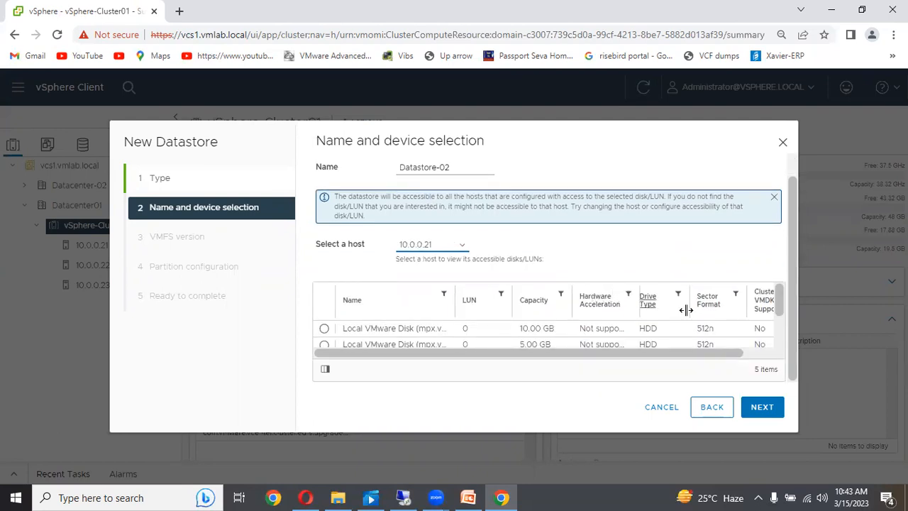
drag(779, 308, 780, 333)
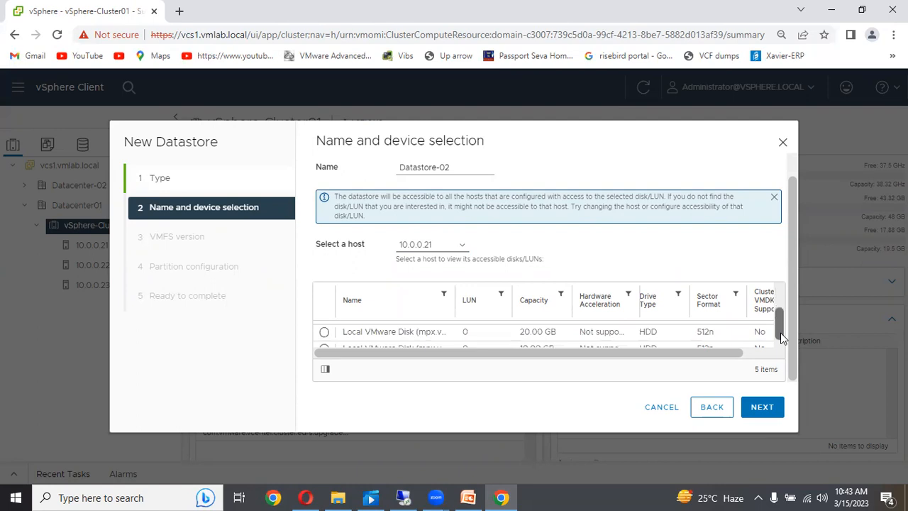
drag(780, 333, 779, 348)
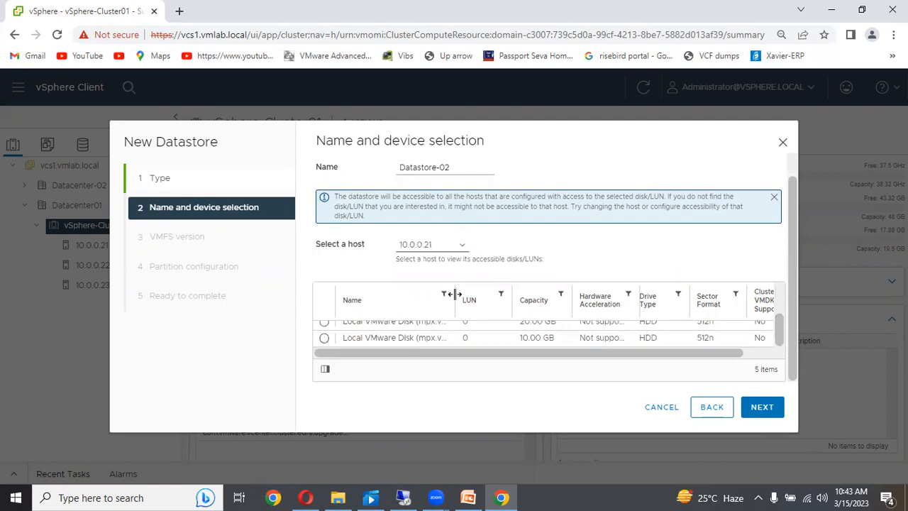
drag(452, 293, 564, 292)
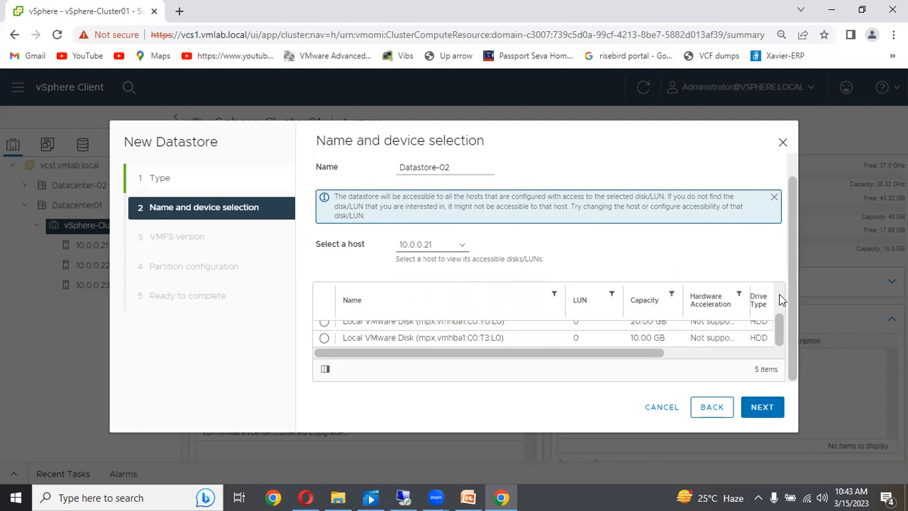
scroll(780, 299, up, 3)
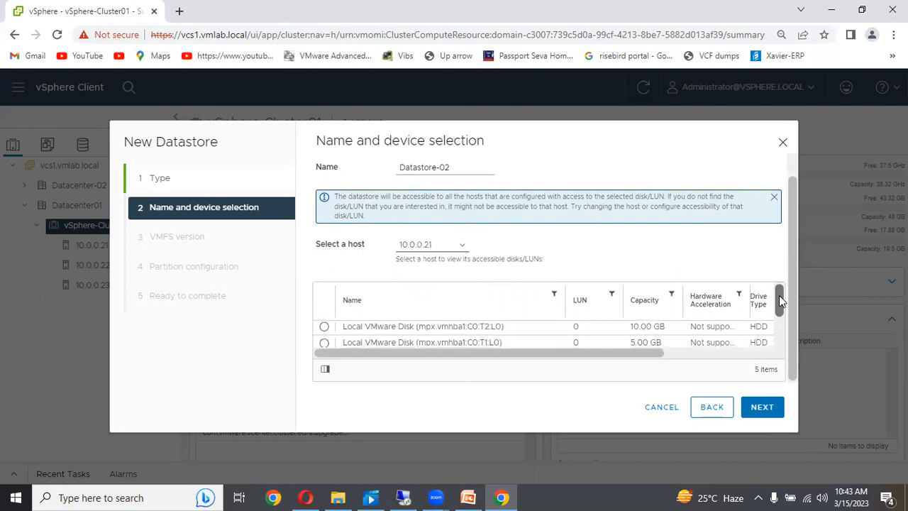
triple_click(722, 152)
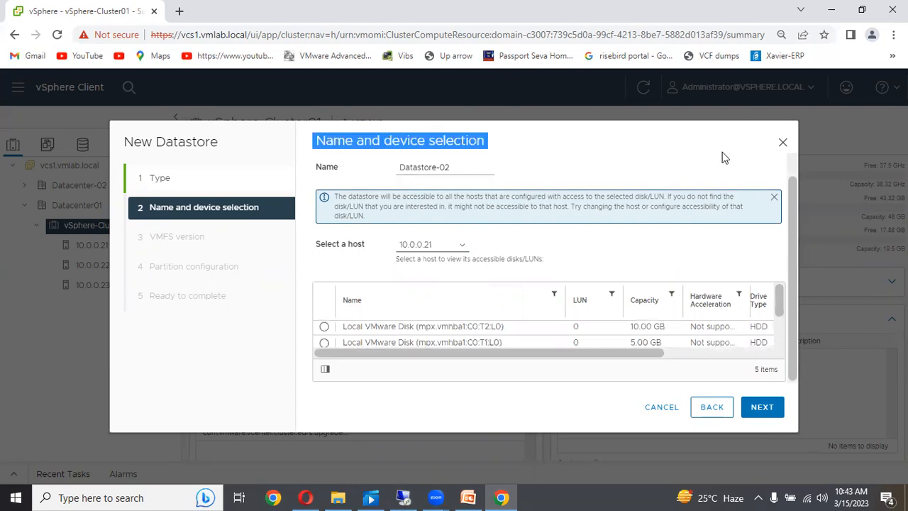
key(Tab)
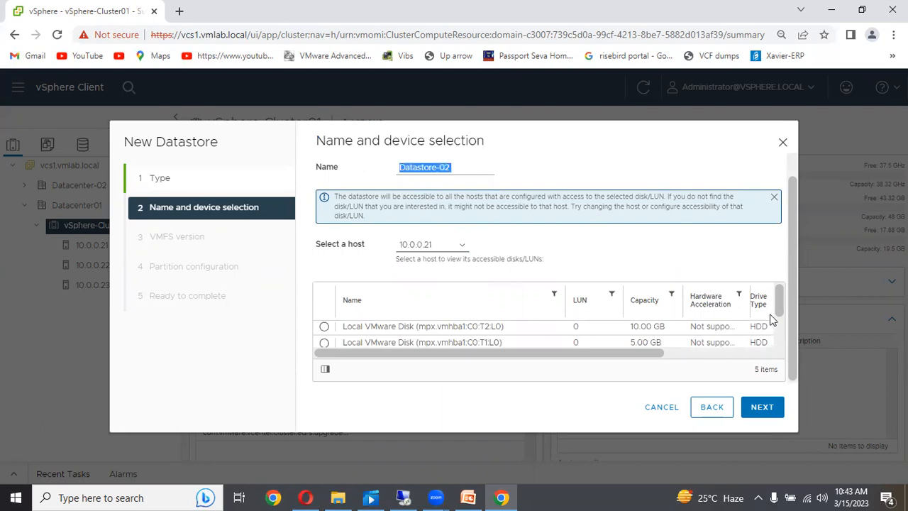
click(611, 295)
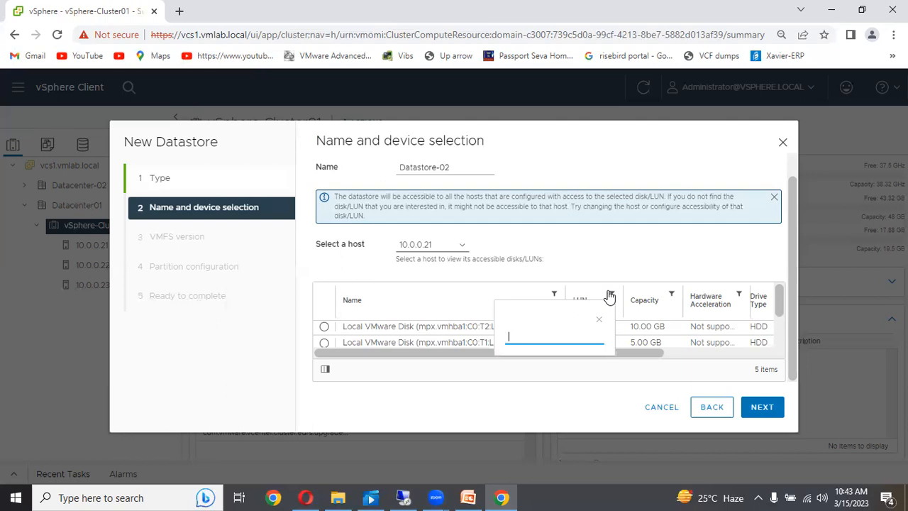
text(2)
click(610, 296)
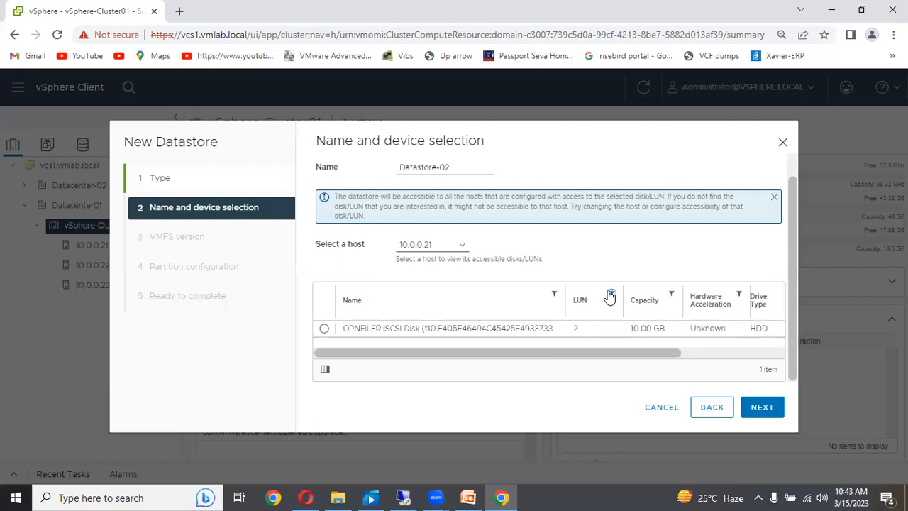
click(324, 331)
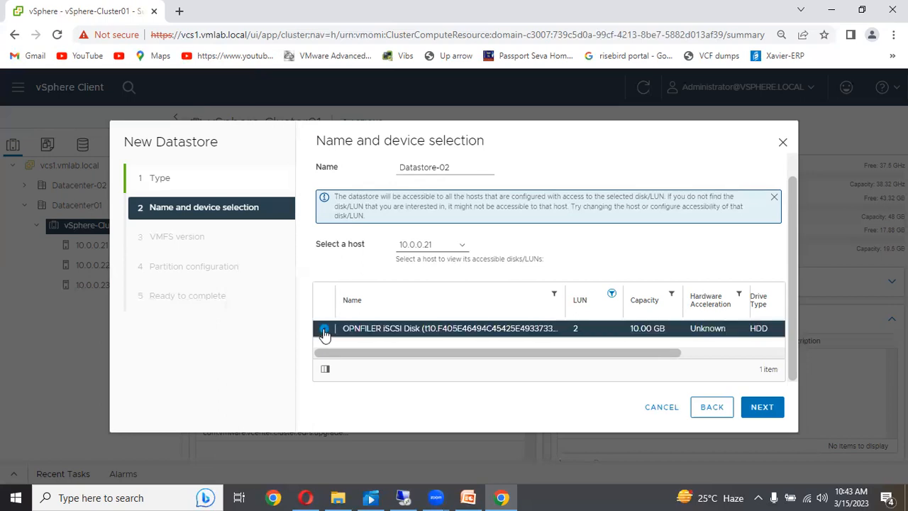
click(762, 407)
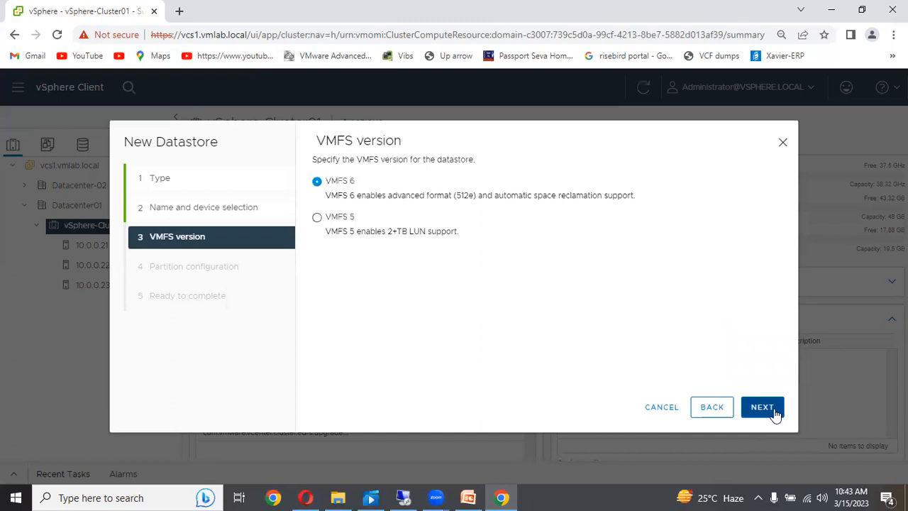
Step: Keep VMFS 6 and all available partitions at 10 GB, and finish creating Datastore-02
click(776, 416)
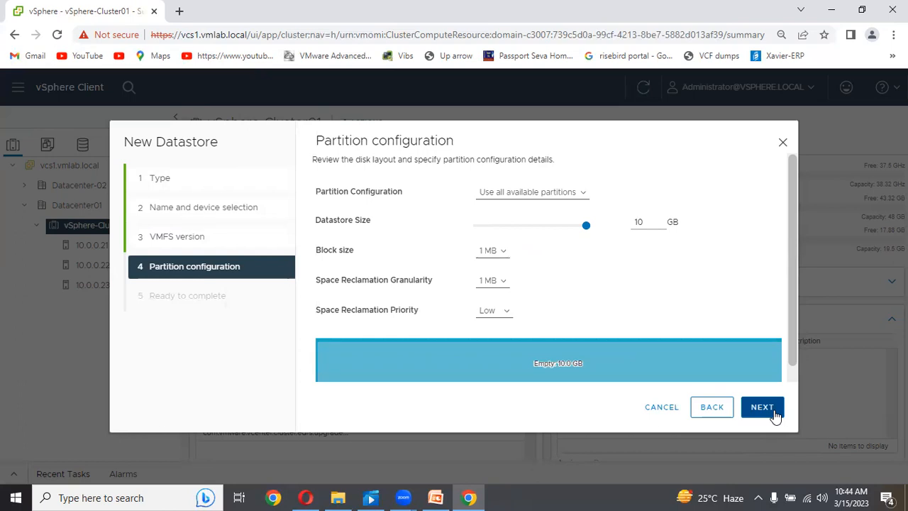
click(565, 197)
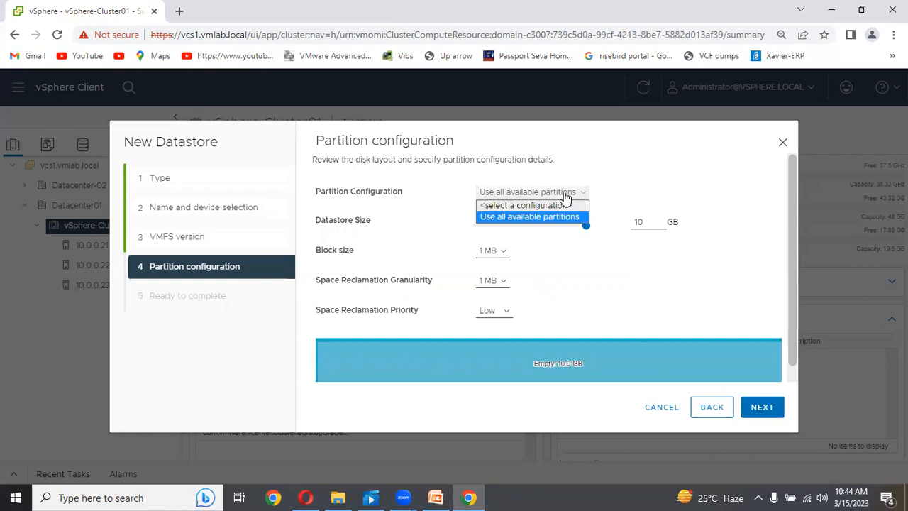
click(566, 197)
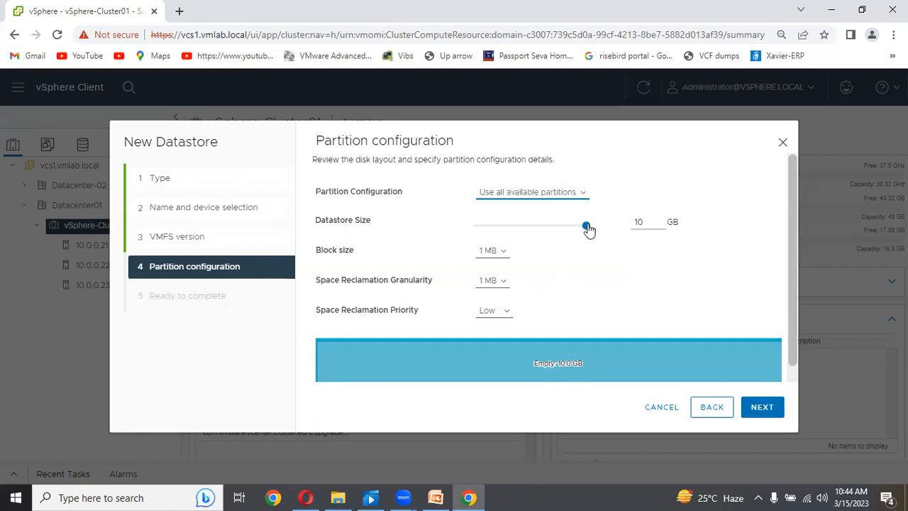
click(763, 407)
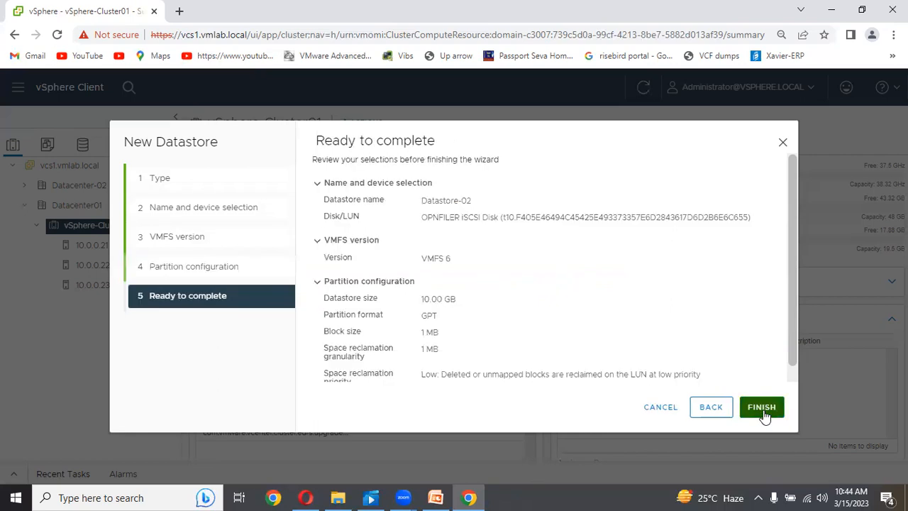
click(765, 415)
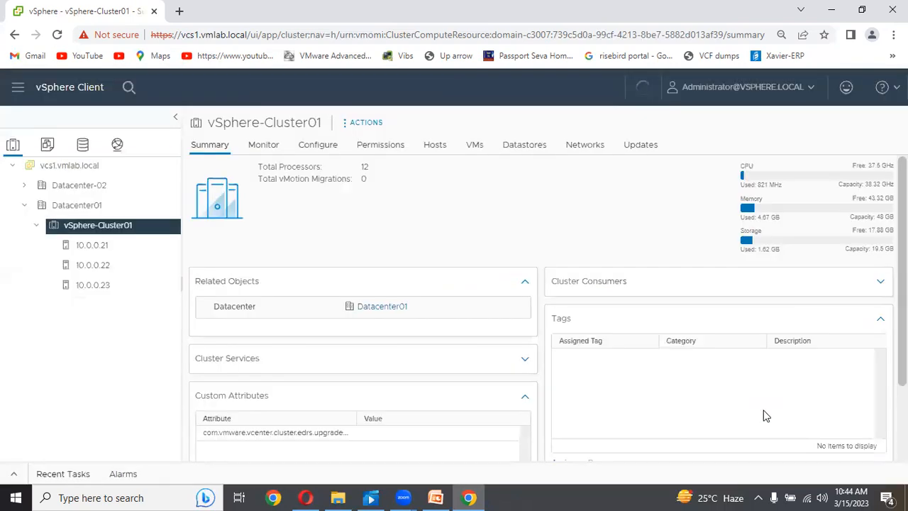
Step: Check the datastore lists of hosts 10.0.0.21, 10.0.0.22 and 10.0.0.23 for Datastore-02
click(90, 249)
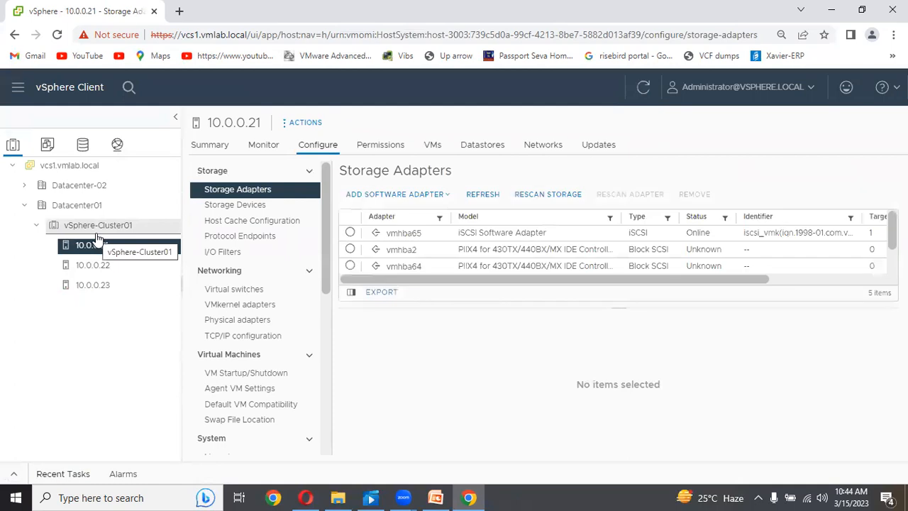
click(482, 147)
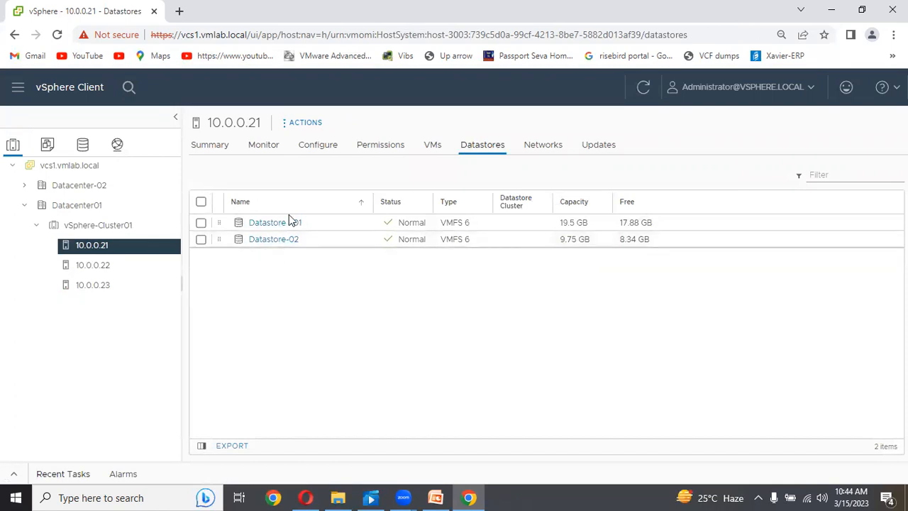
click(110, 266)
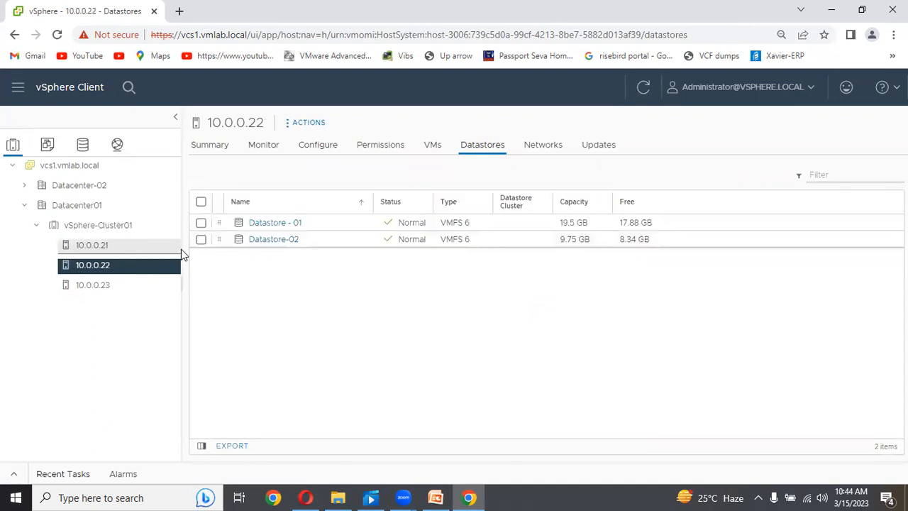
click(105, 287)
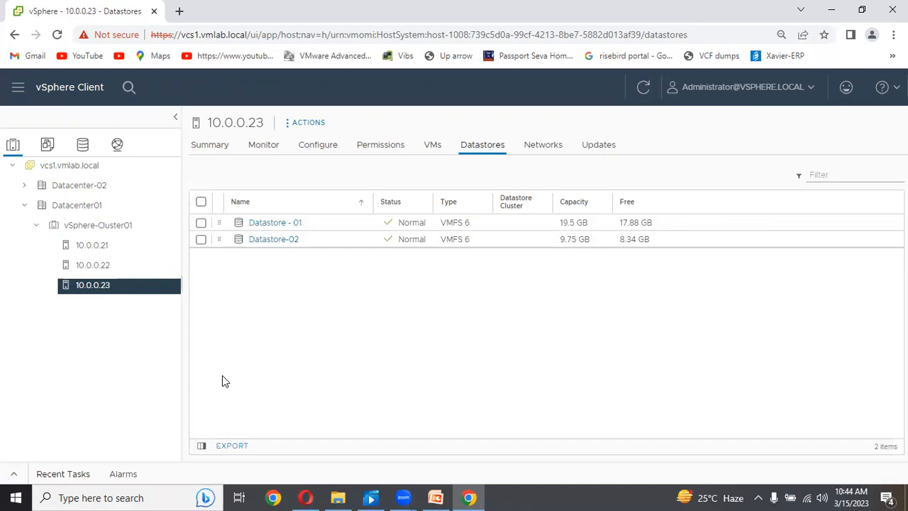
Step: Review the iSCSI software adapter vmhba65 on host 10.0.0.23 and the storage adapters of hosts 10.0.0.22 and 10.0.0.21
click(316, 150)
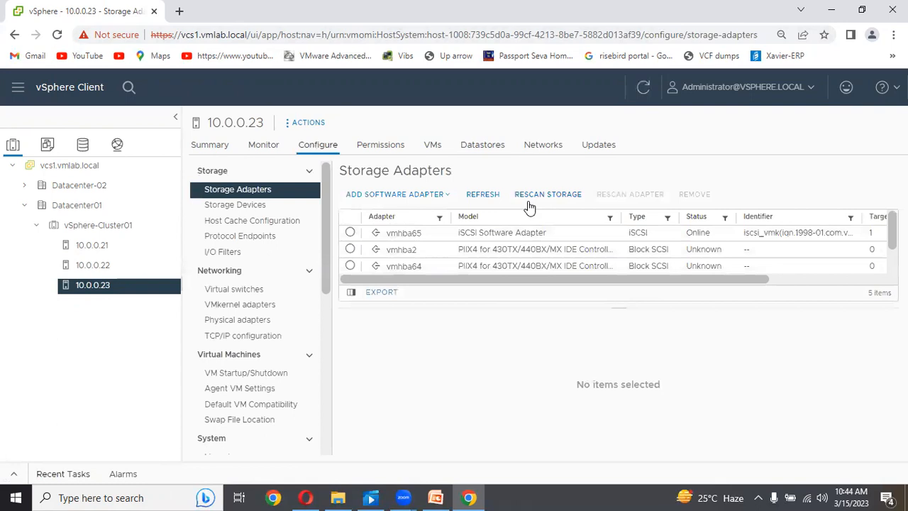
click(350, 233)
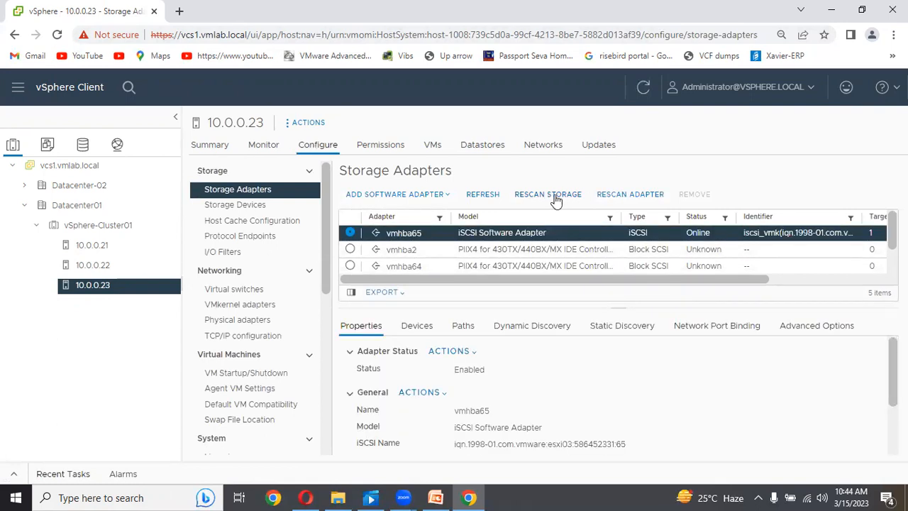
click(119, 265)
click(110, 250)
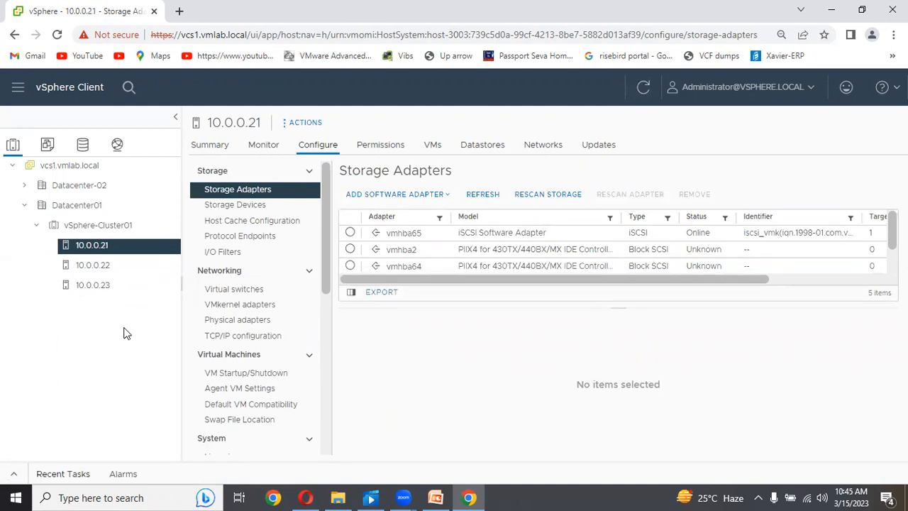
click(106, 291)
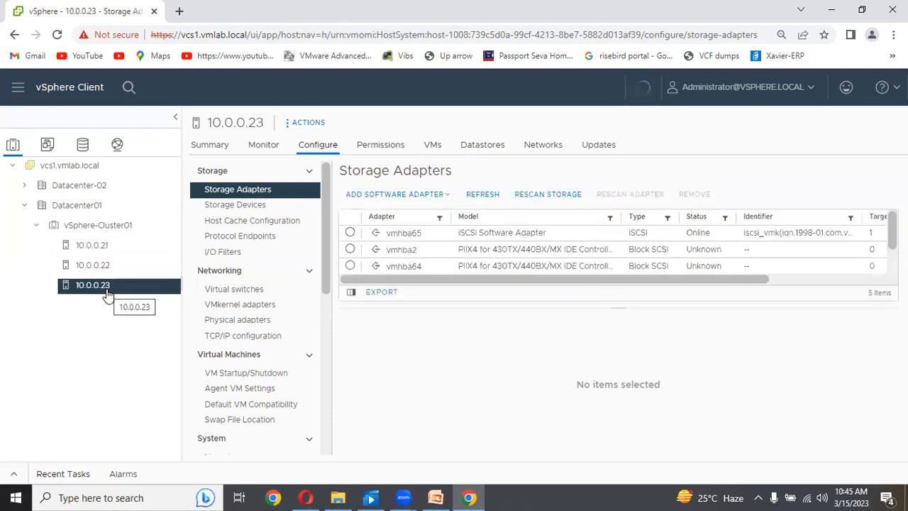
right_click(107, 293)
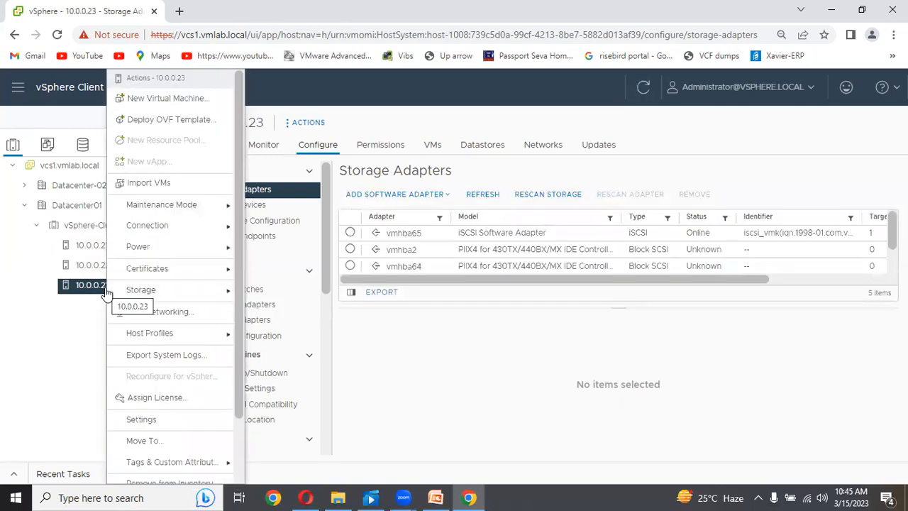
mouse_move(221, 296)
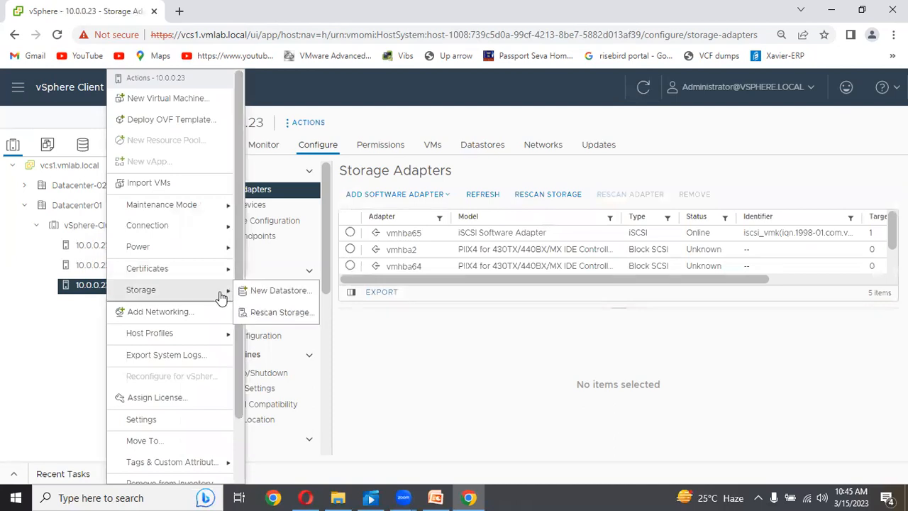
mouse_move(230, 331)
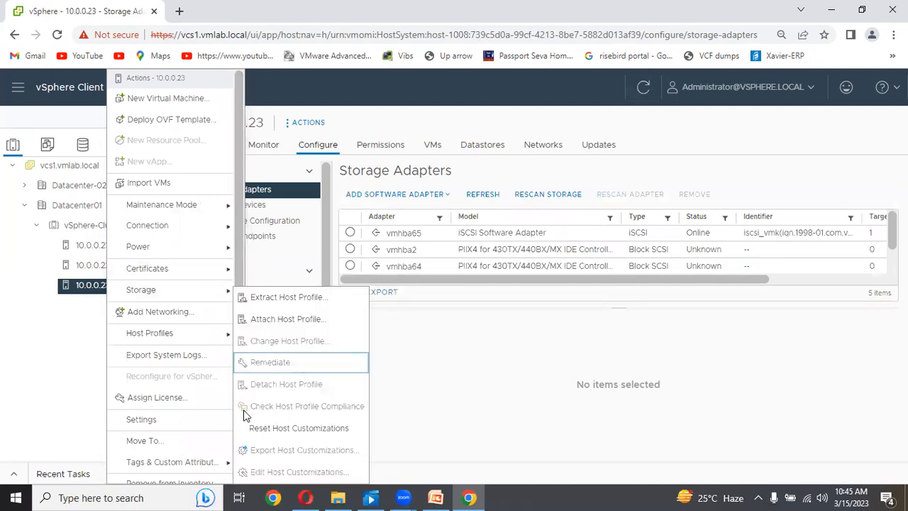
drag(239, 279, 240, 405)
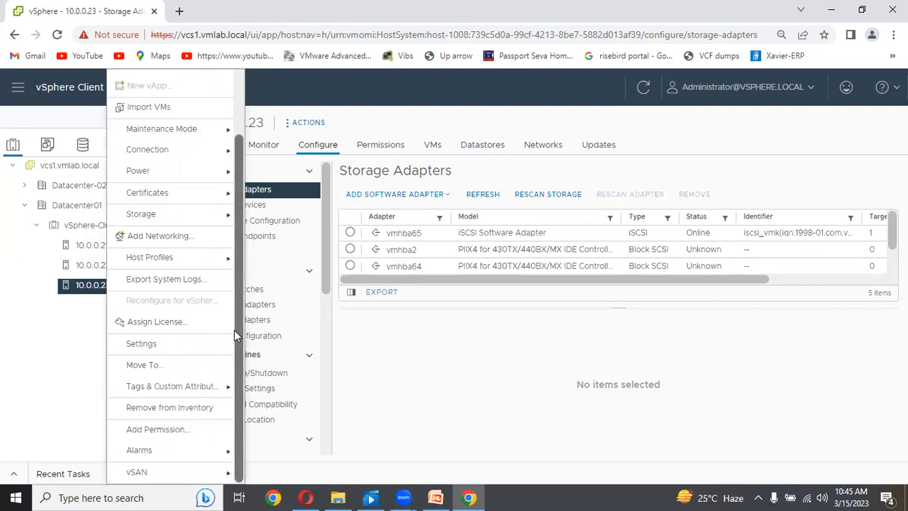
drag(234, 329, 247, 251)
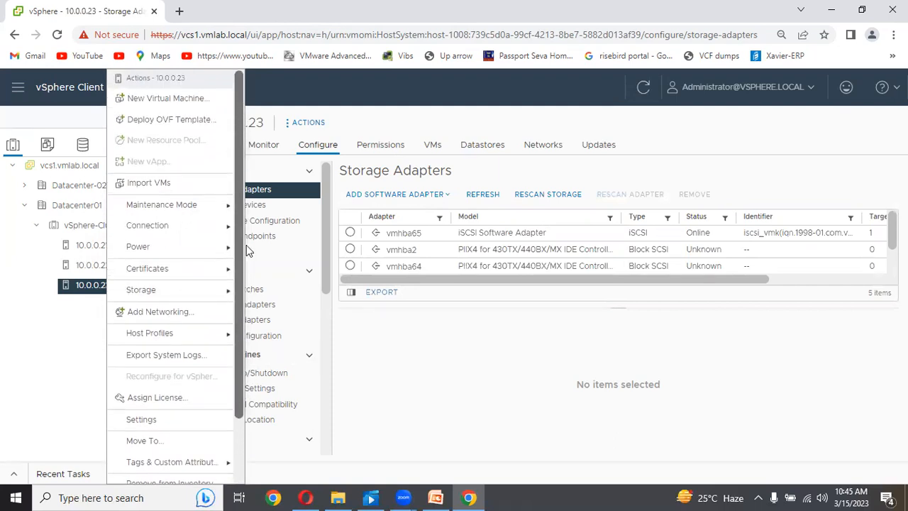
click(76, 351)
Step: Unmount Datastore-02 from all three compatible hosts in vSphere-Cluster01
click(82, 146)
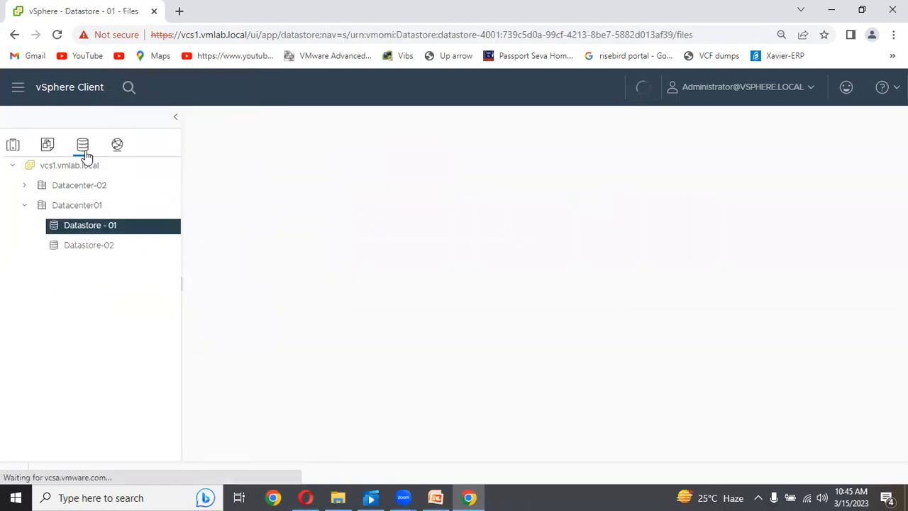
click(123, 254)
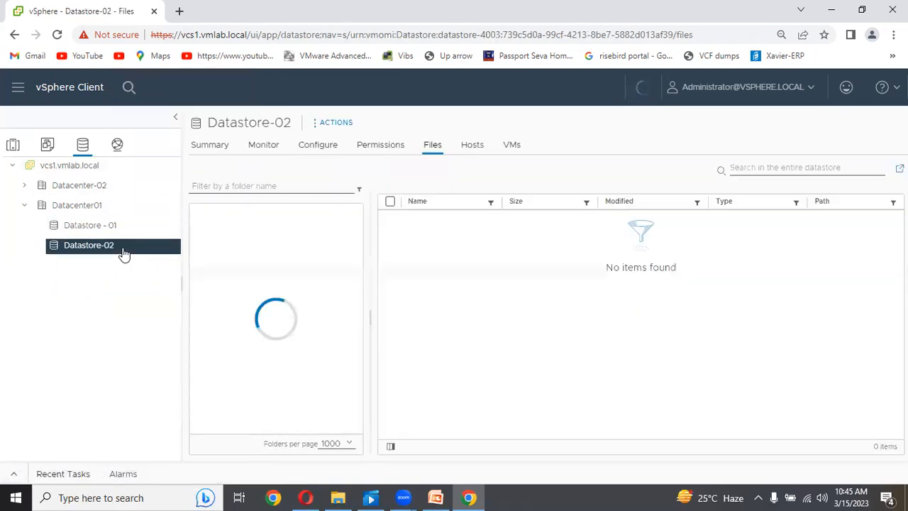
right_click(123, 253)
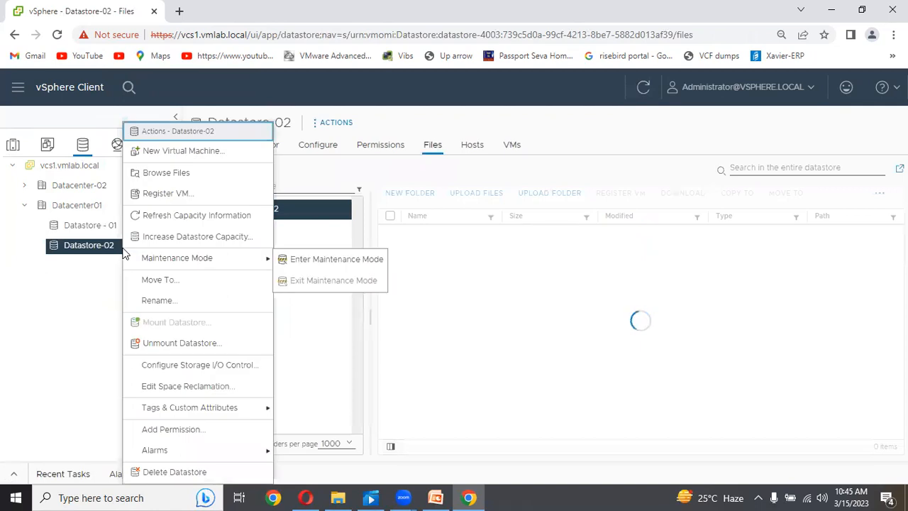
click(182, 354)
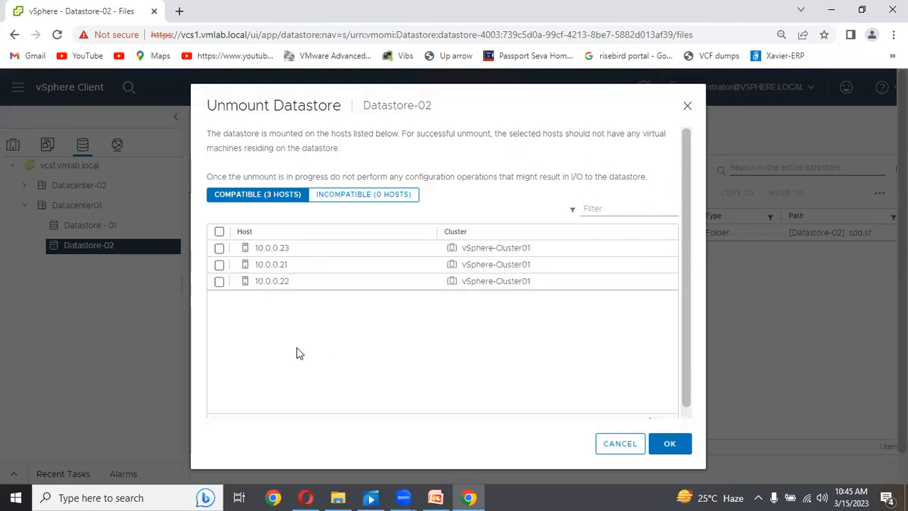
click(219, 232)
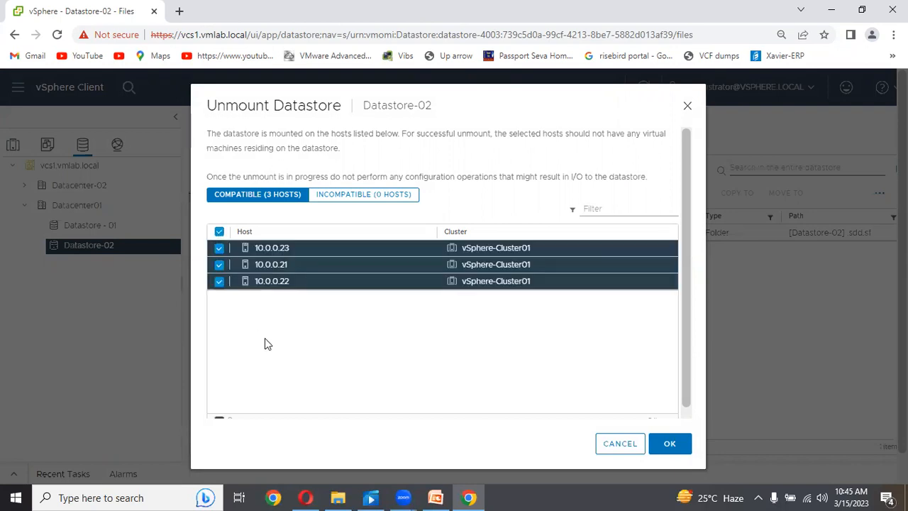
click(667, 445)
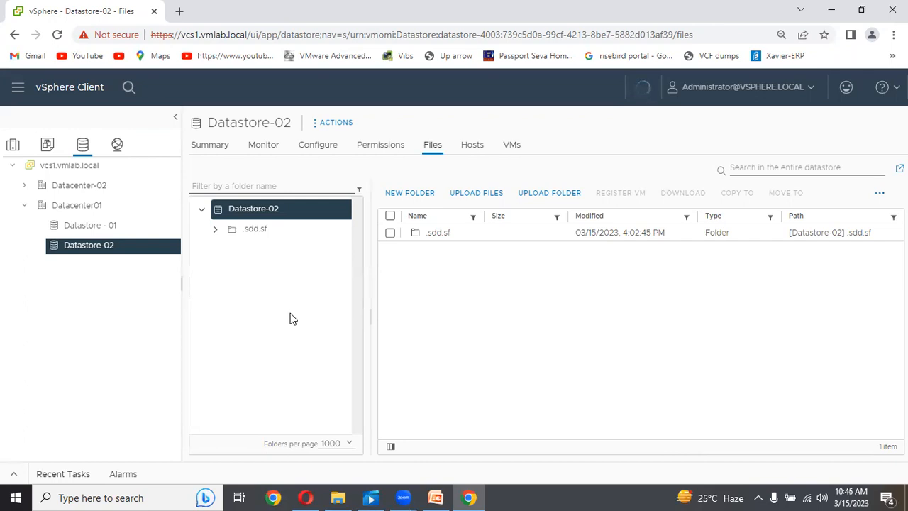
Step: Check the status of Datastore-02 in the datastore lists of hosts 10.0.0.23, 10.0.0.22 and 10.0.0.21
click(12, 144)
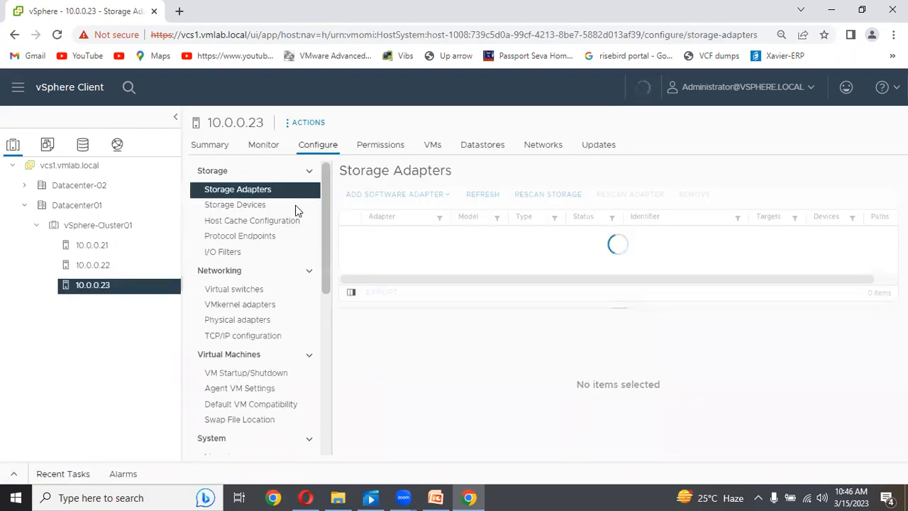
click(210, 148)
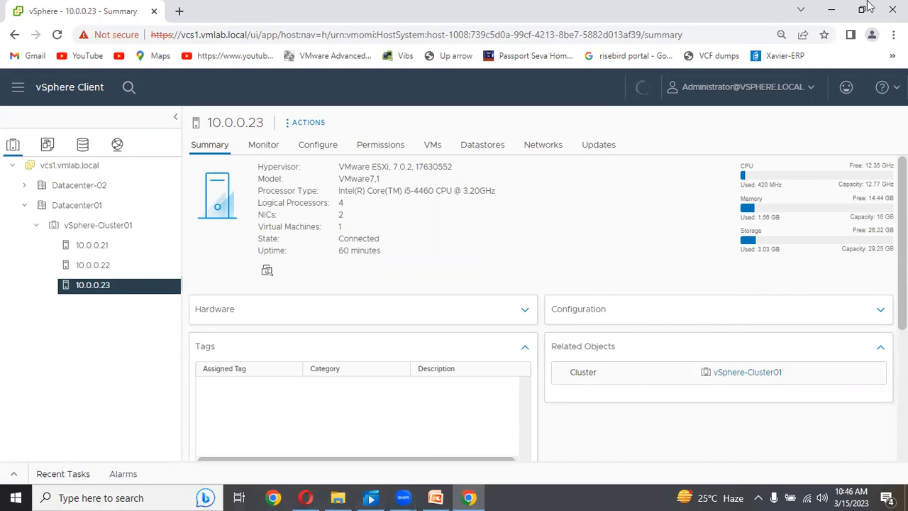
click(706, 24)
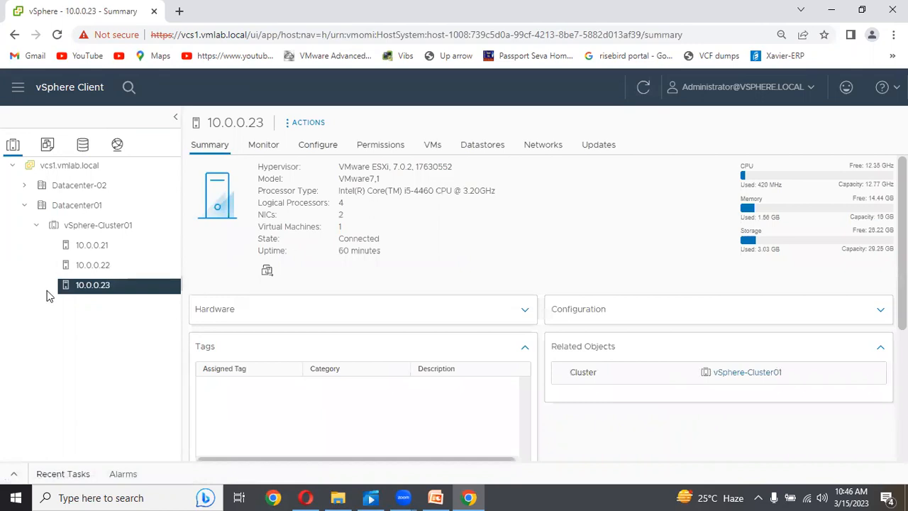
click(484, 145)
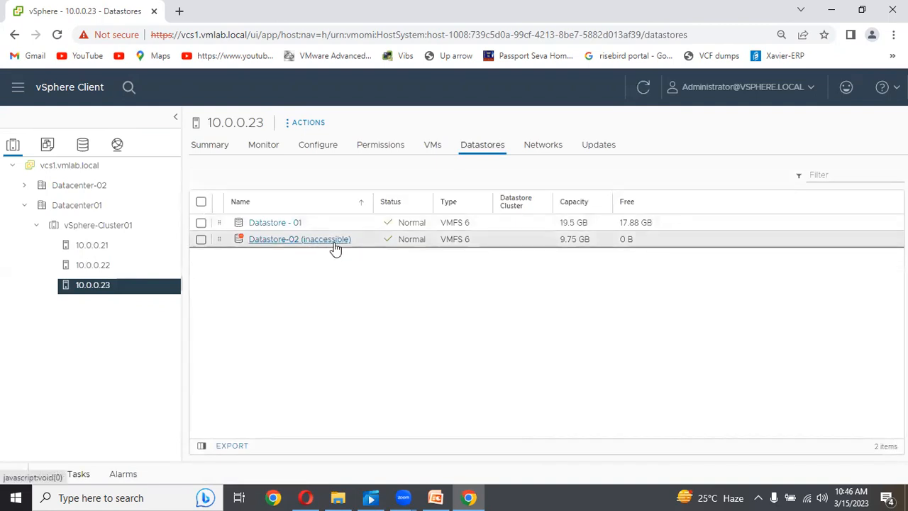
click(107, 267)
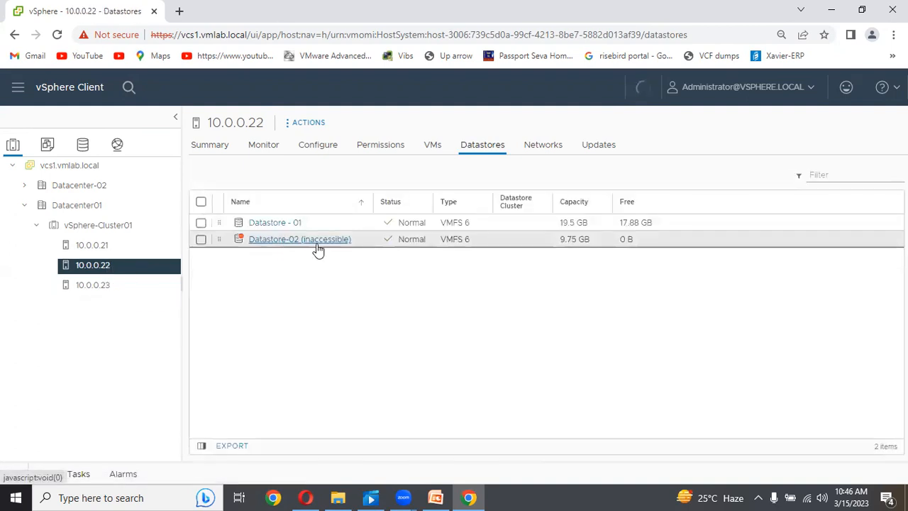
click(85, 246)
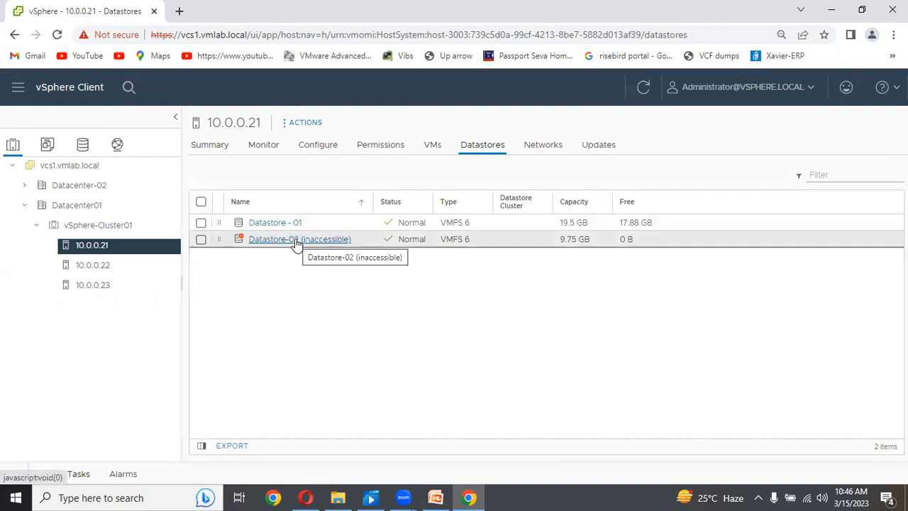
Step: Mount the inaccessible Datastore-02 on all three compatible hosts in vSphere-Cluster01
click(82, 149)
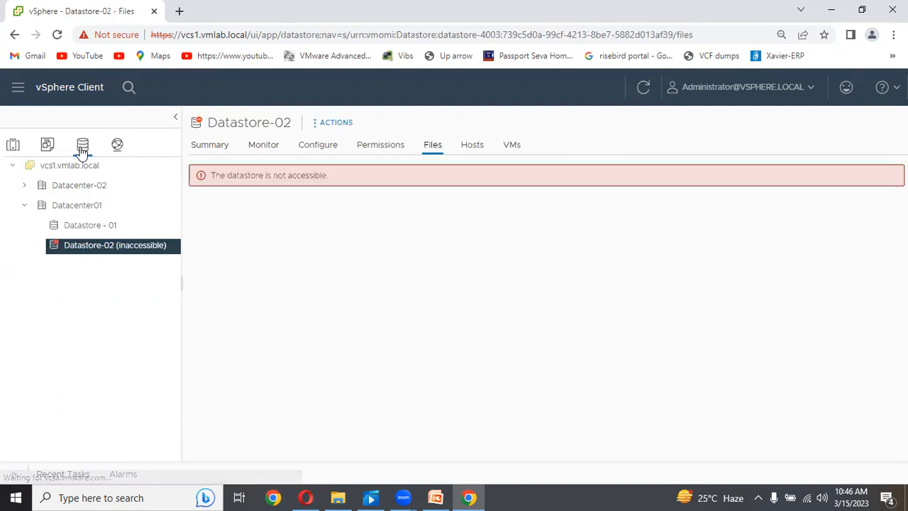
right_click(127, 246)
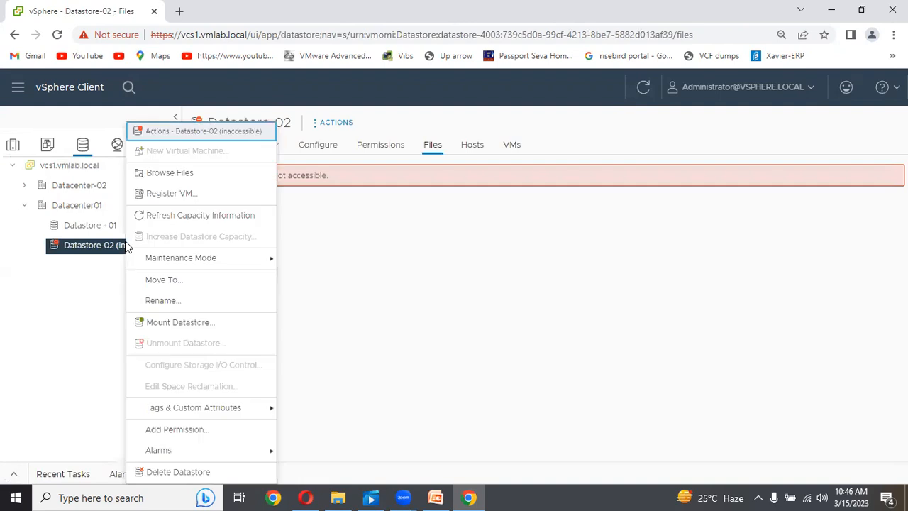
click(180, 322)
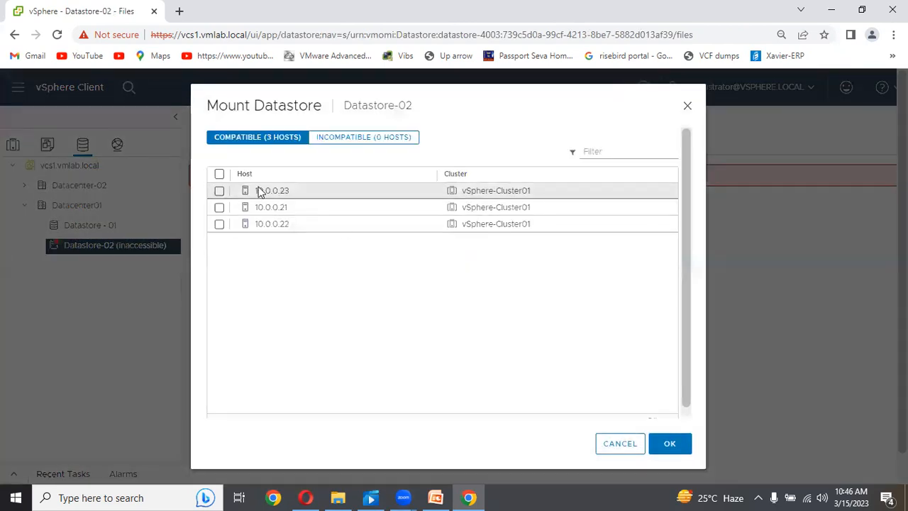
click(219, 174)
click(678, 452)
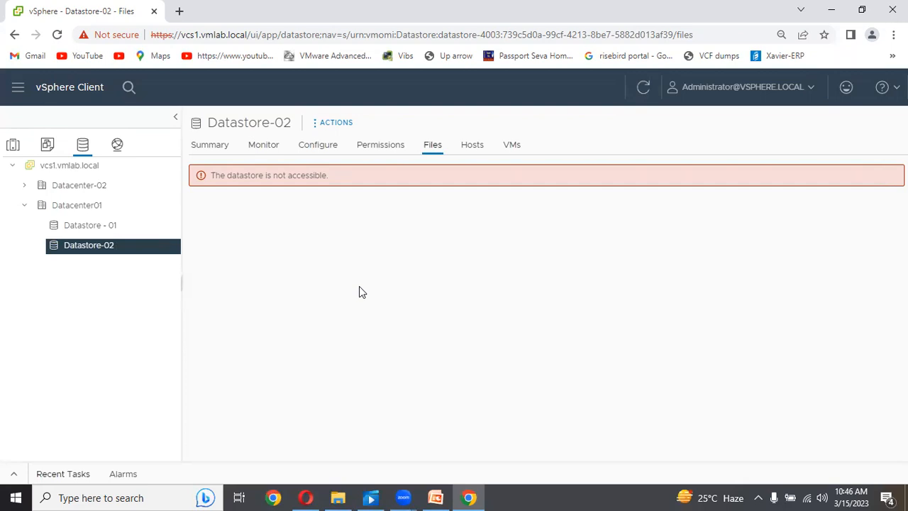
Step: Delete Datastore-02 from Datacenter01, confirm the permanent deletion, and reload the datastore inventory
right_click(108, 250)
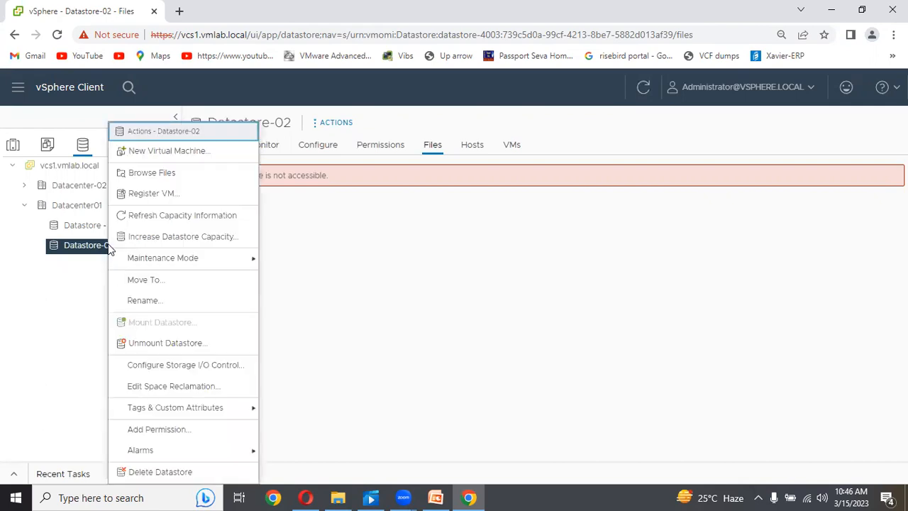
click(179, 473)
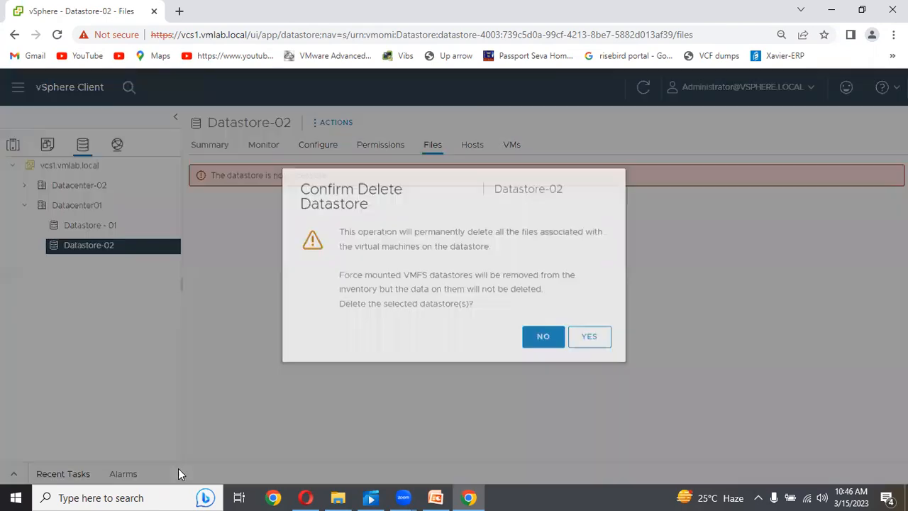
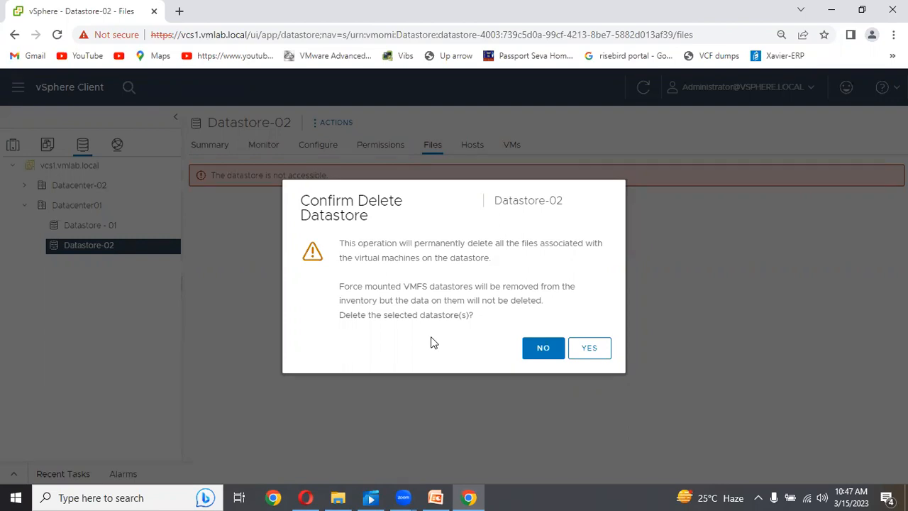
click(592, 349)
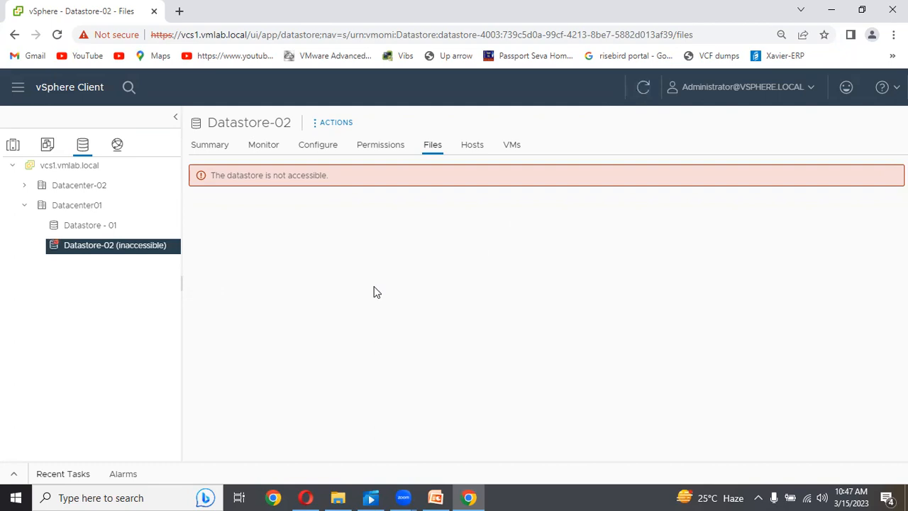
click(57, 34)
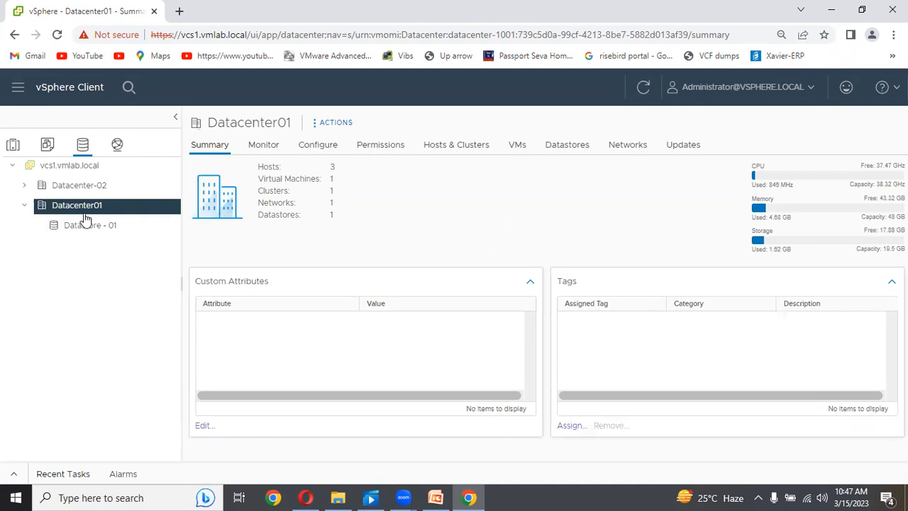
Step: Check the datastore list of host 10.0.0.21 and the devices behind its iSCSI software adapter vmhba65
click(13, 144)
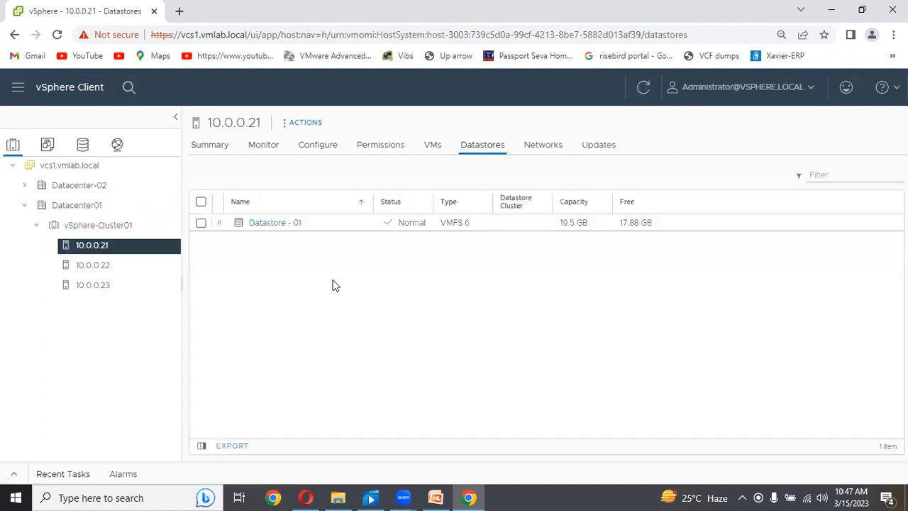
click(317, 149)
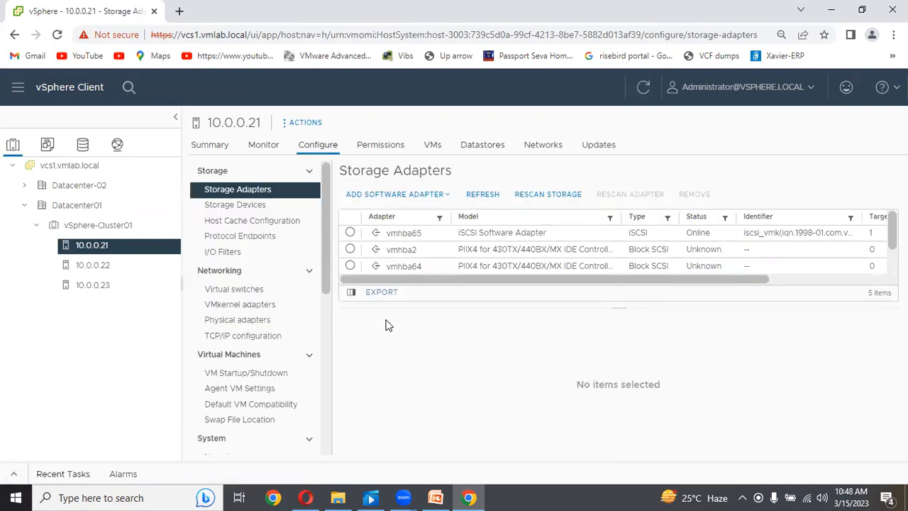
click(351, 233)
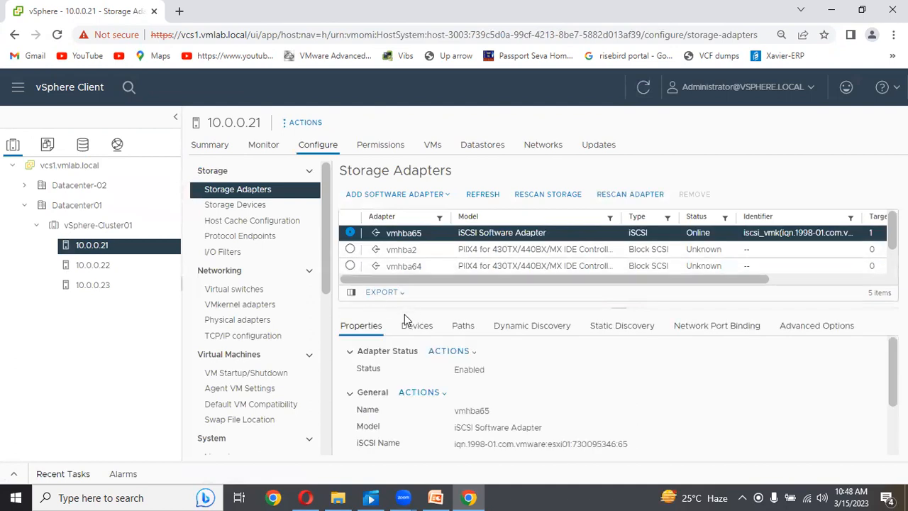
click(416, 325)
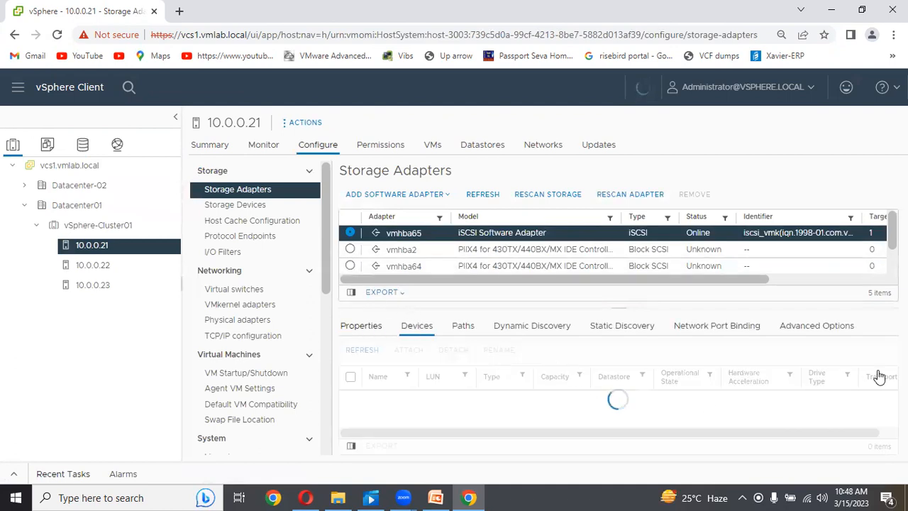
scroll(738, 419, down, 1)
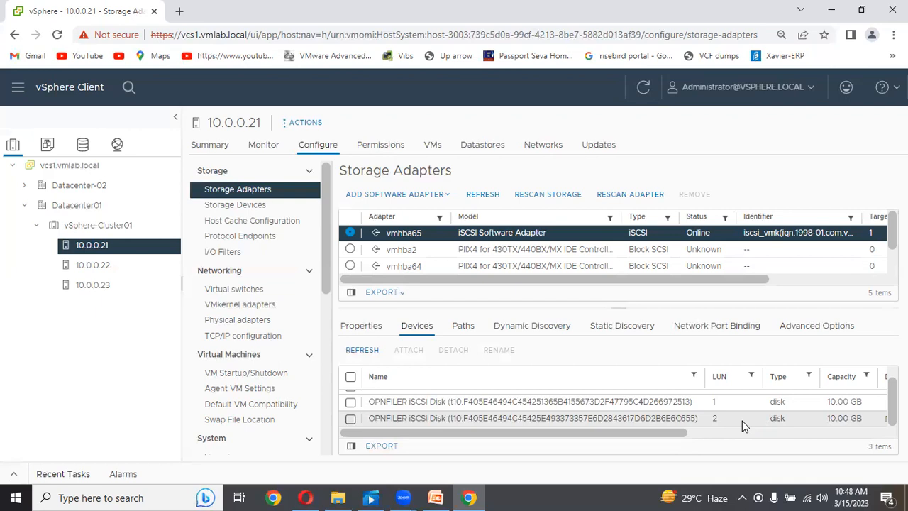
Step: Review the storage capacity and available storage actions of vSphere-Cluster01, and return to the storage adapters of host 10.0.0.21
click(105, 227)
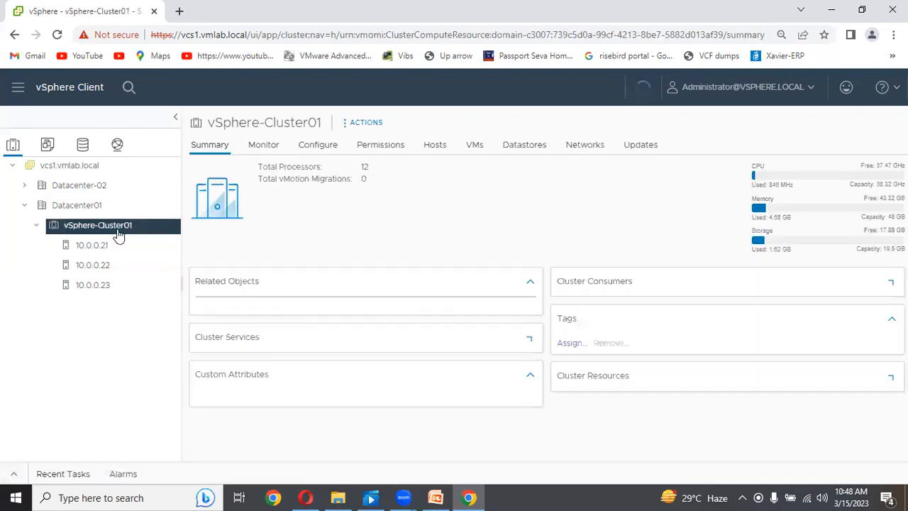
right_click(118, 234)
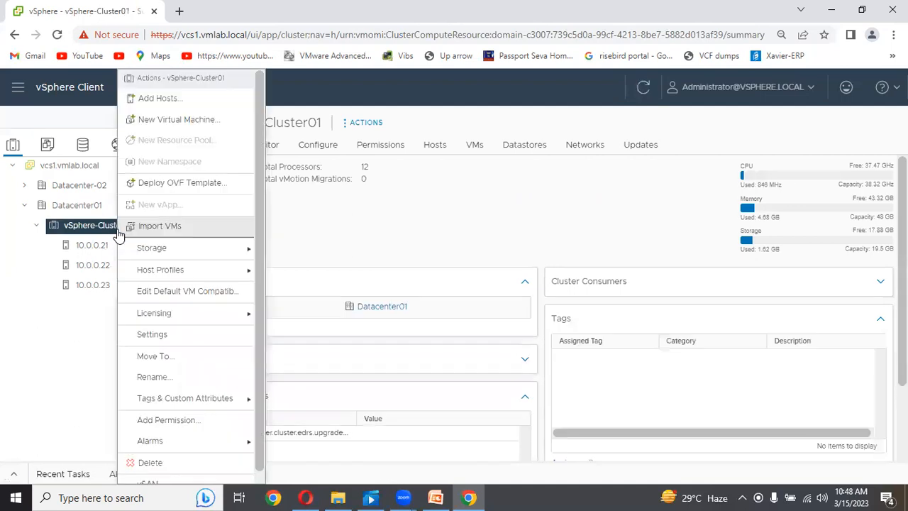
click(516, 230)
drag(893, 249, 842, 256)
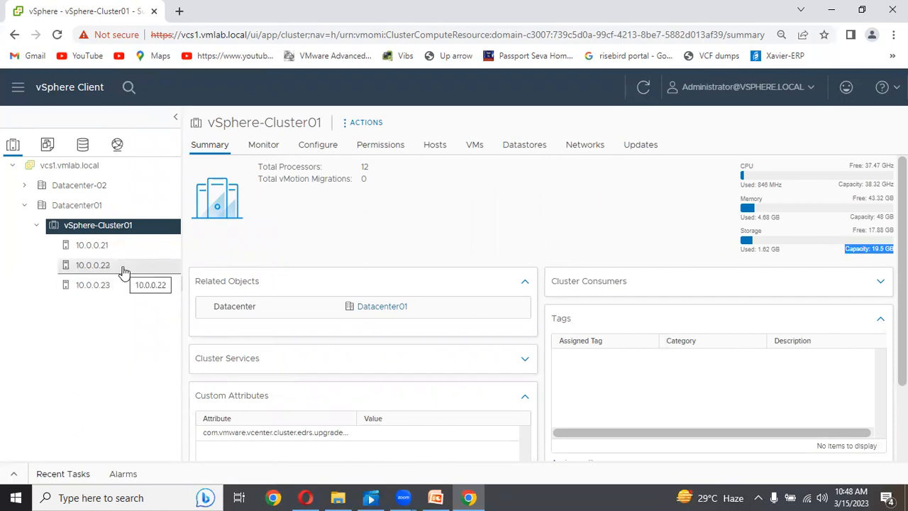
right_click(128, 233)
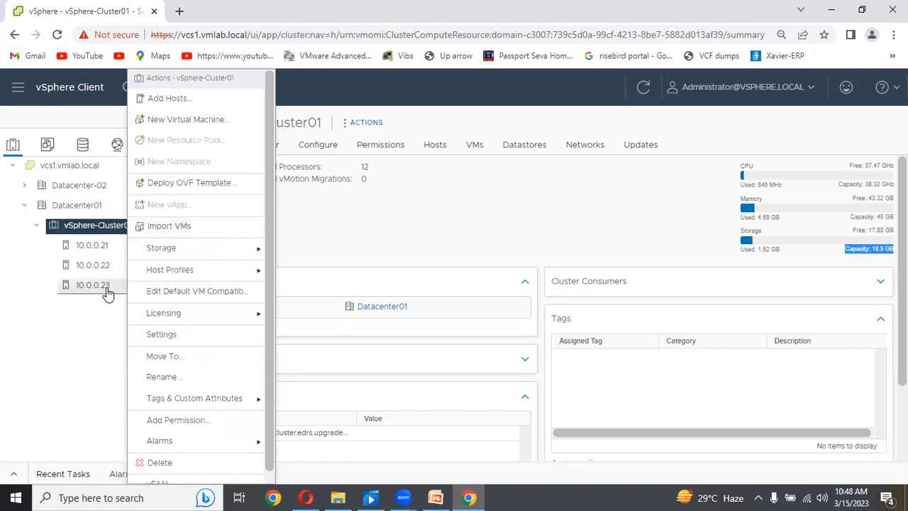
mouse_move(199, 254)
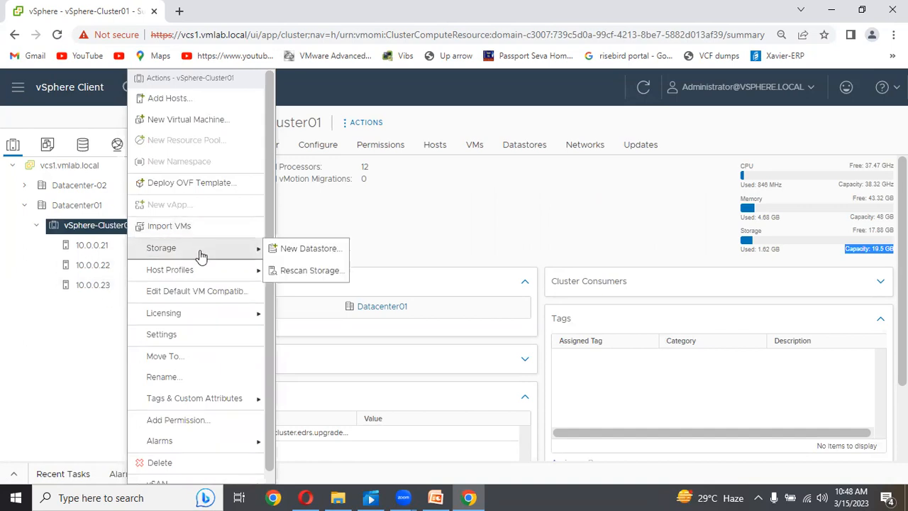
click(409, 237)
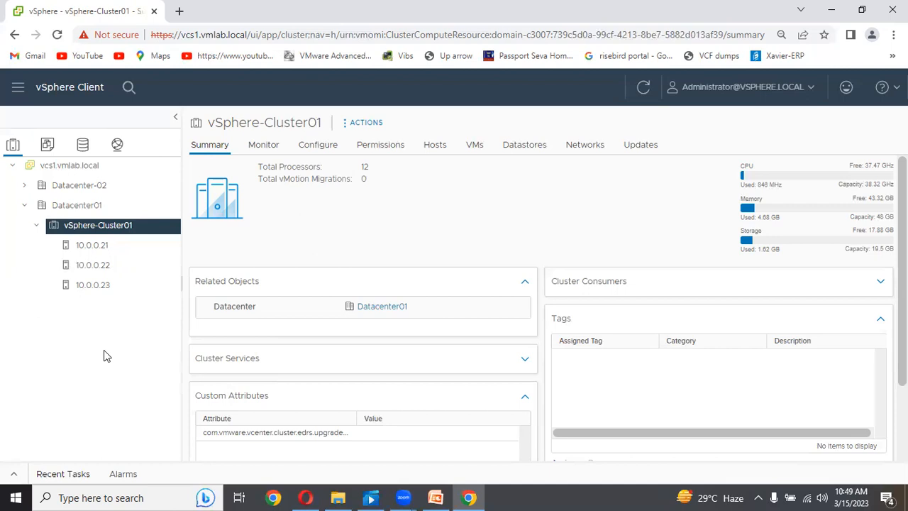
click(97, 247)
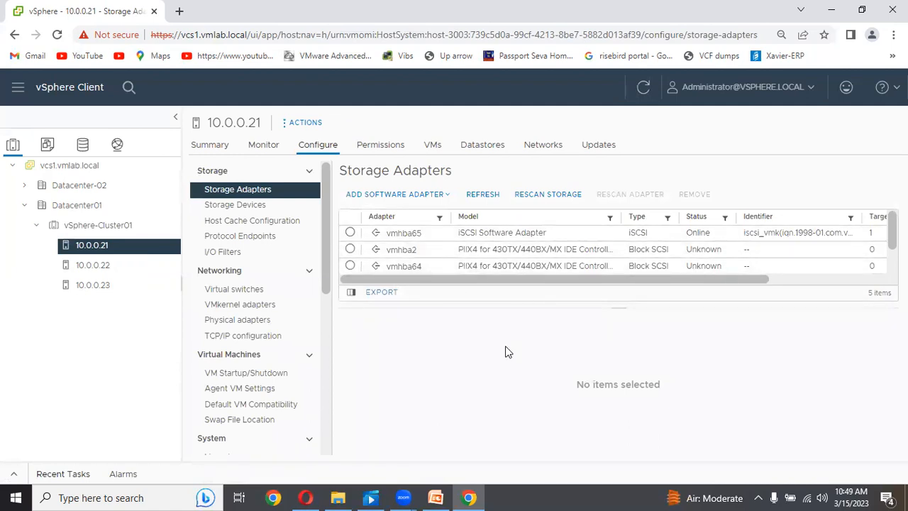
Step: Switch to the Module 06 slide deck in PowerPoint and show the blank slide 58 after Lab 13
click(438, 496)
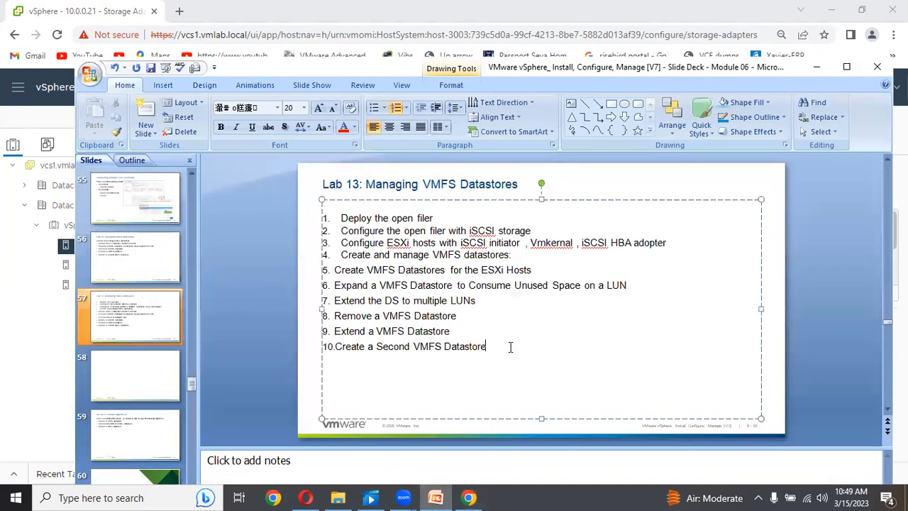
click(170, 386)
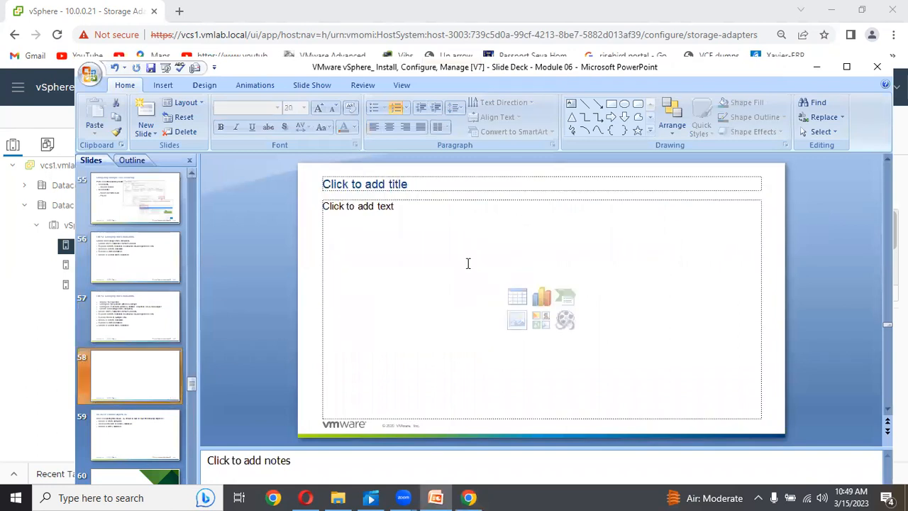